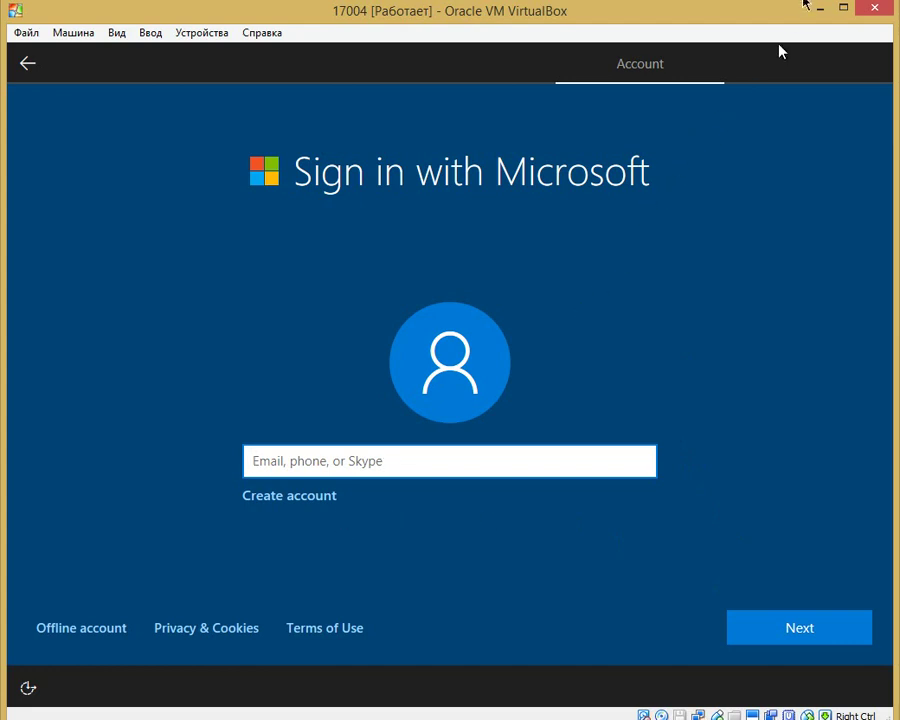
# Step: Set up an offline account with the chosen user name and leave its password blank
pyautogui.click(79, 638)
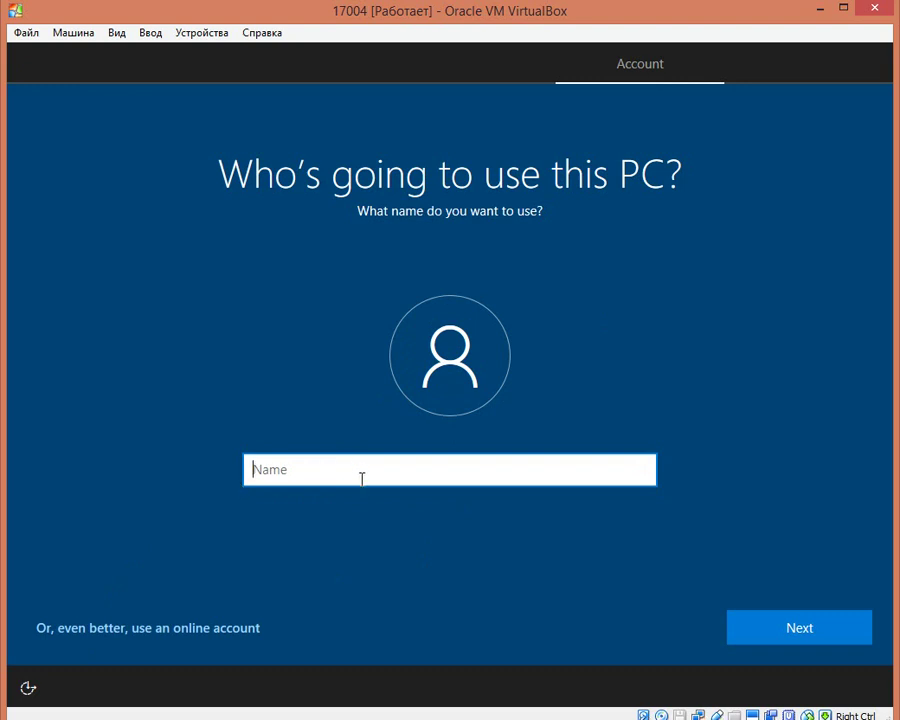
pyautogui.write('D354M3D')
pyautogui.press('Return')
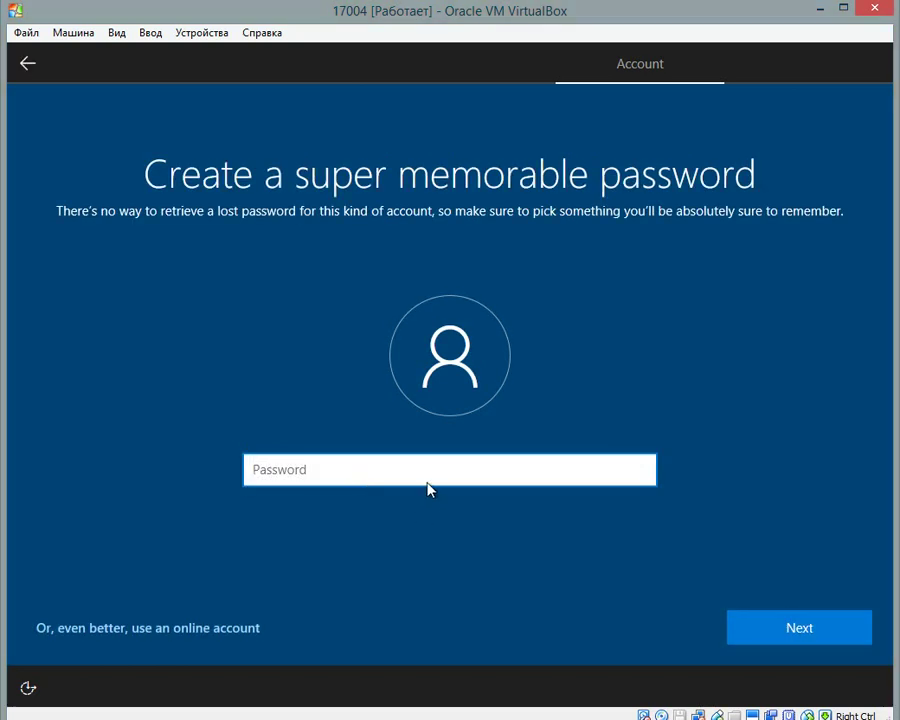
pyautogui.click(799, 627)
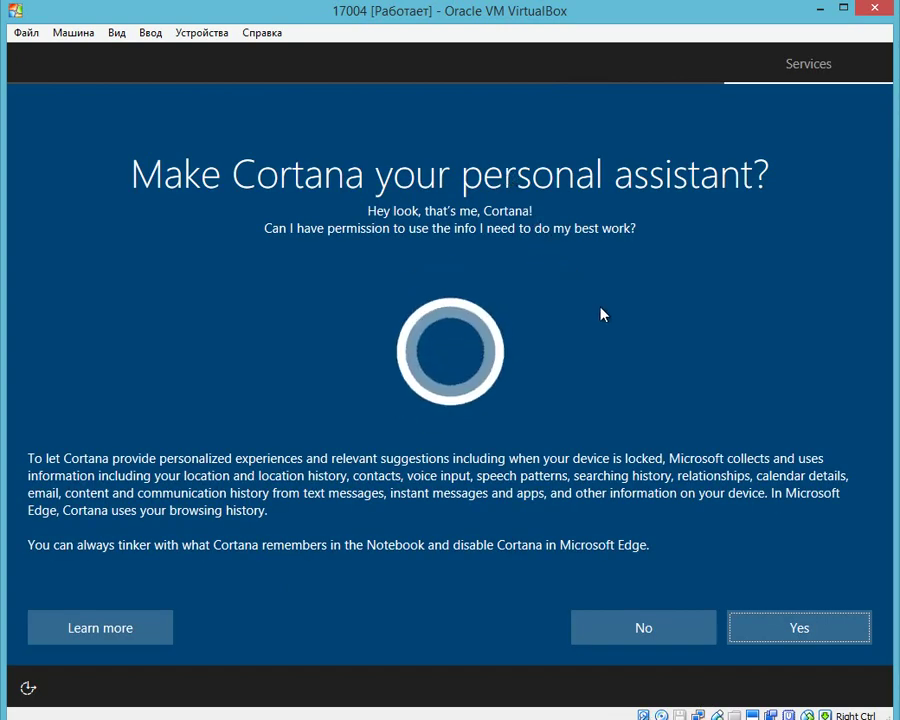
# Step: Decline Cortana as personal assistant and accept the default device privacy settings
pyautogui.click(629, 627)
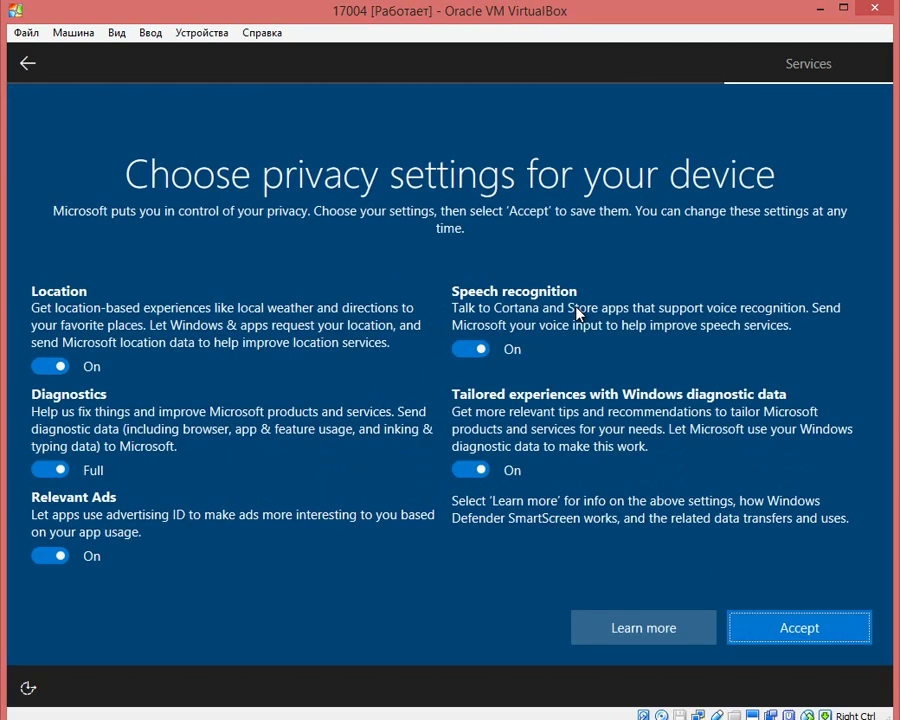
pyautogui.click(759, 629)
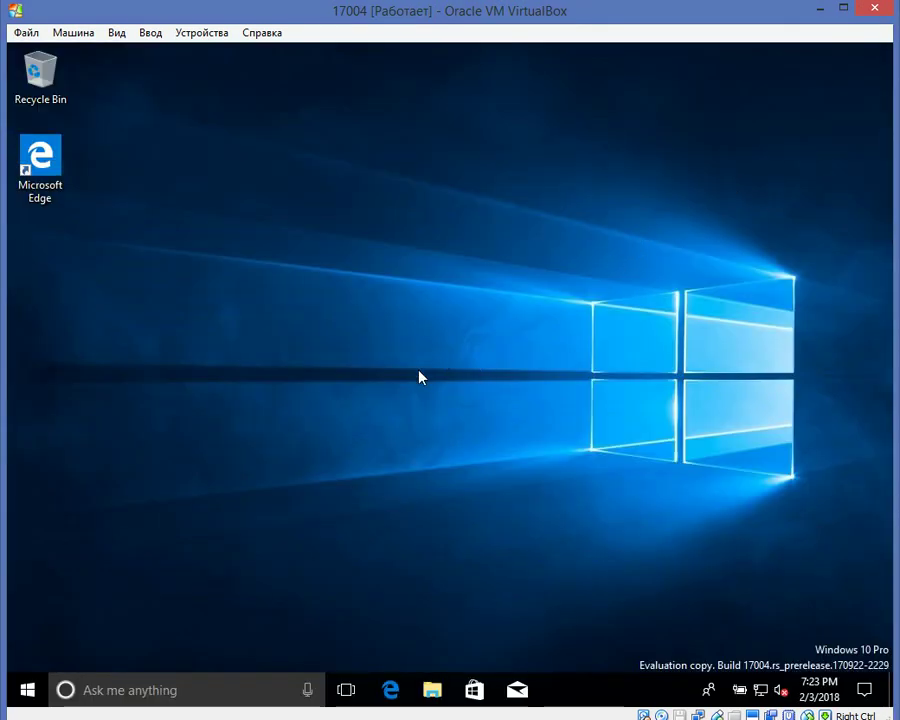
# Step: Look over the Start menu's app list and tiles, and return to the desktop
pyautogui.click(27, 691)
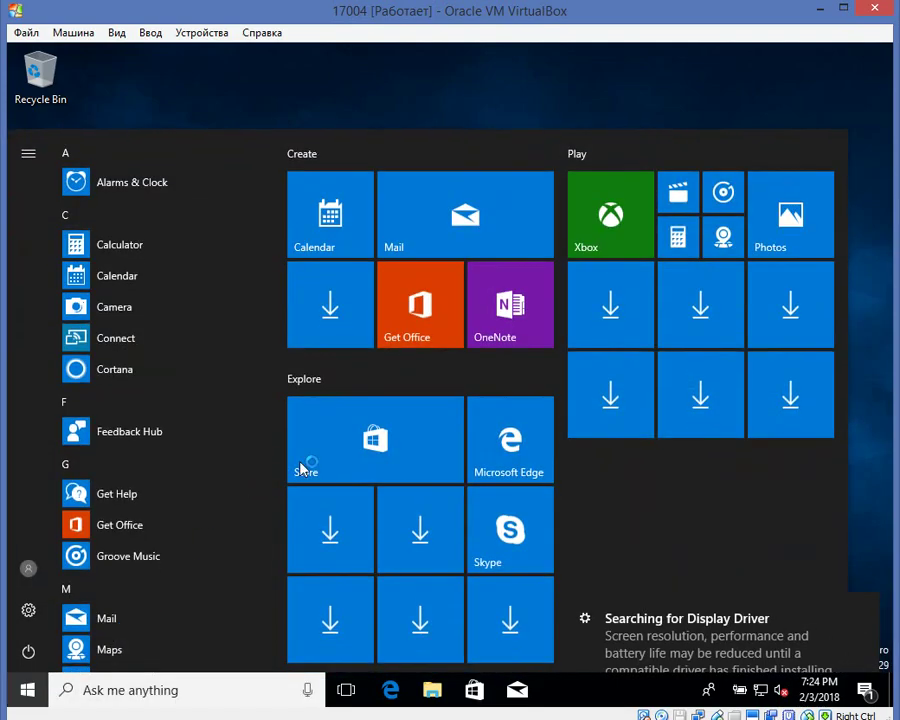
pyautogui.scroll(-1, 488, 426)
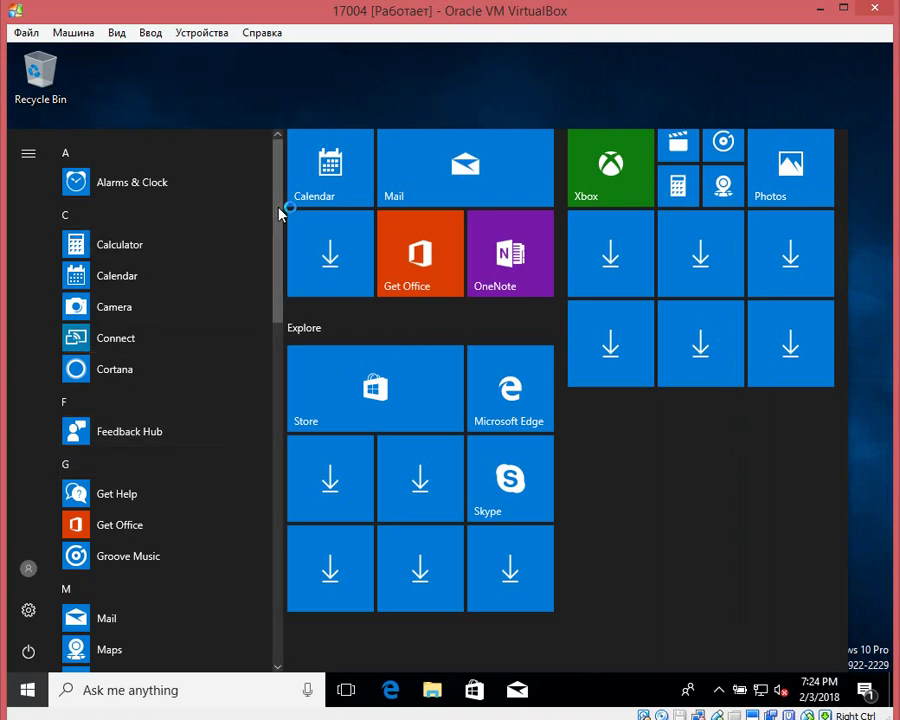
pyautogui.moveTo(279, 228); pyautogui.dragTo(284, 138)
pyautogui.click(305, 95)
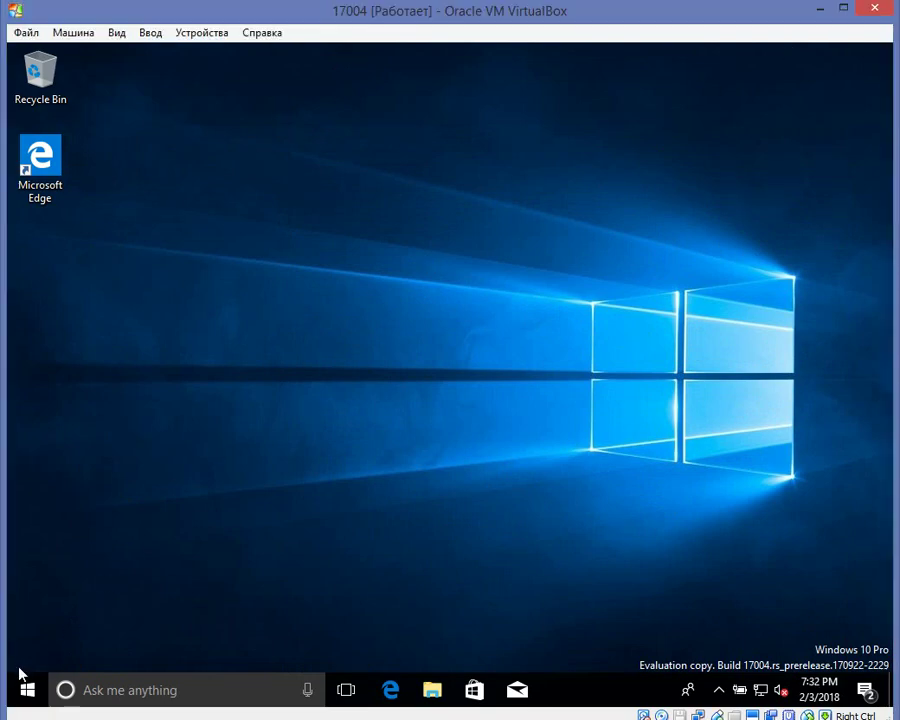
# Step: Launch Alarms & Clock and Calculator, view the World Clock page, and close Alarms & Clock
pyautogui.click(27, 689)
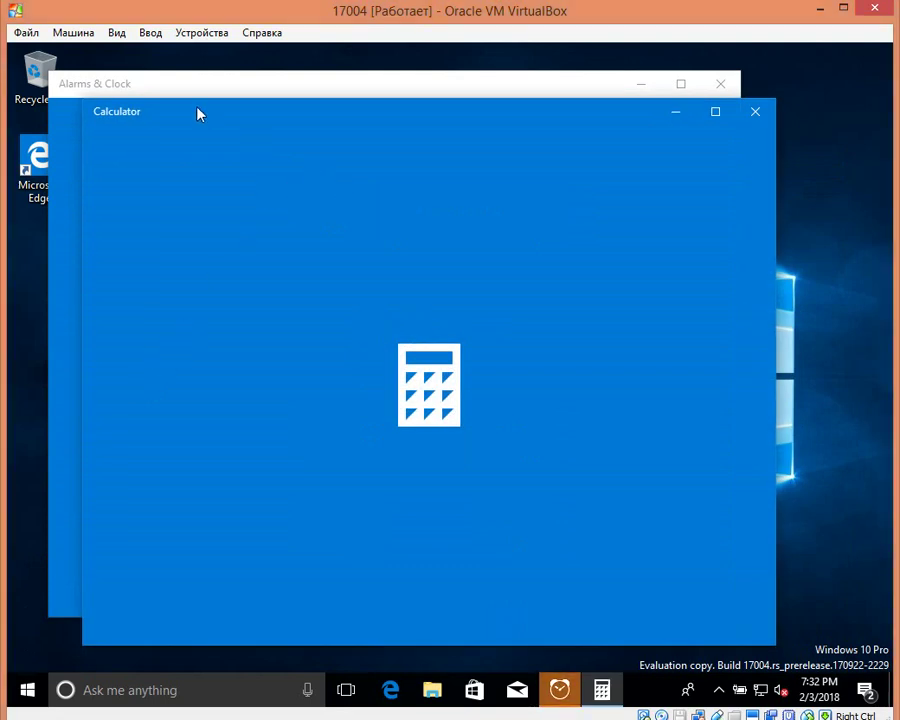
pyautogui.click(58, 100)
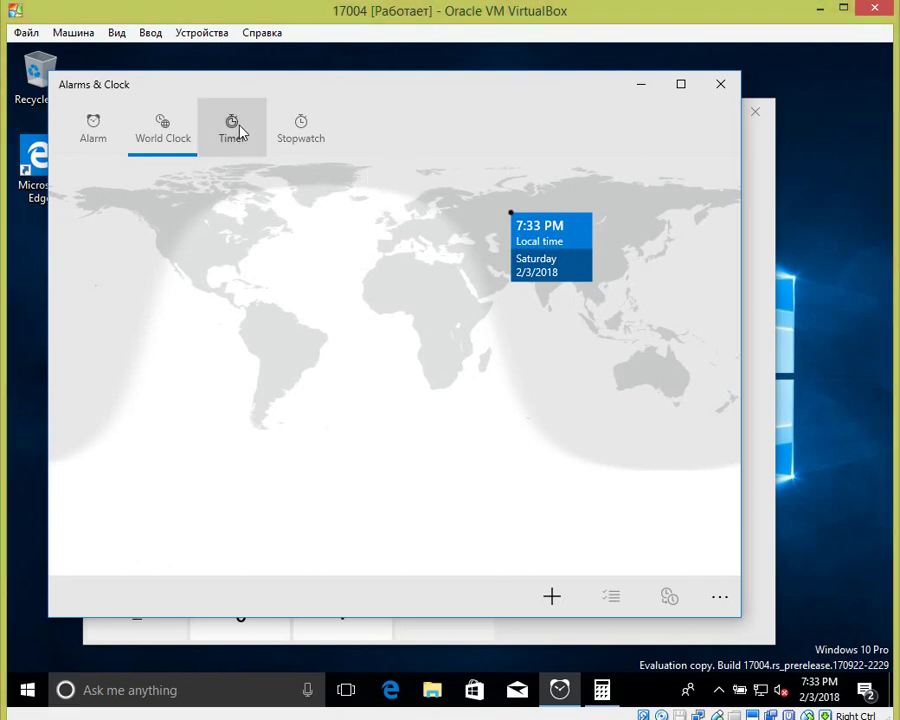
pyautogui.click(722, 88)
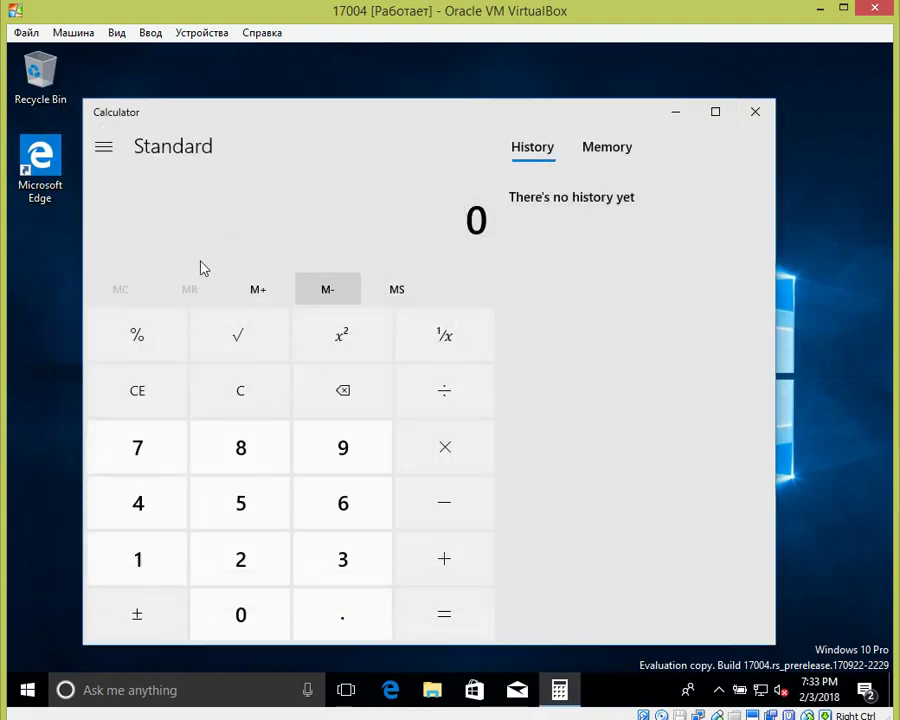
# Step: Switch the calculator to Programmer mode, enter the decimal number 777, and close it
pyautogui.click(104, 150)
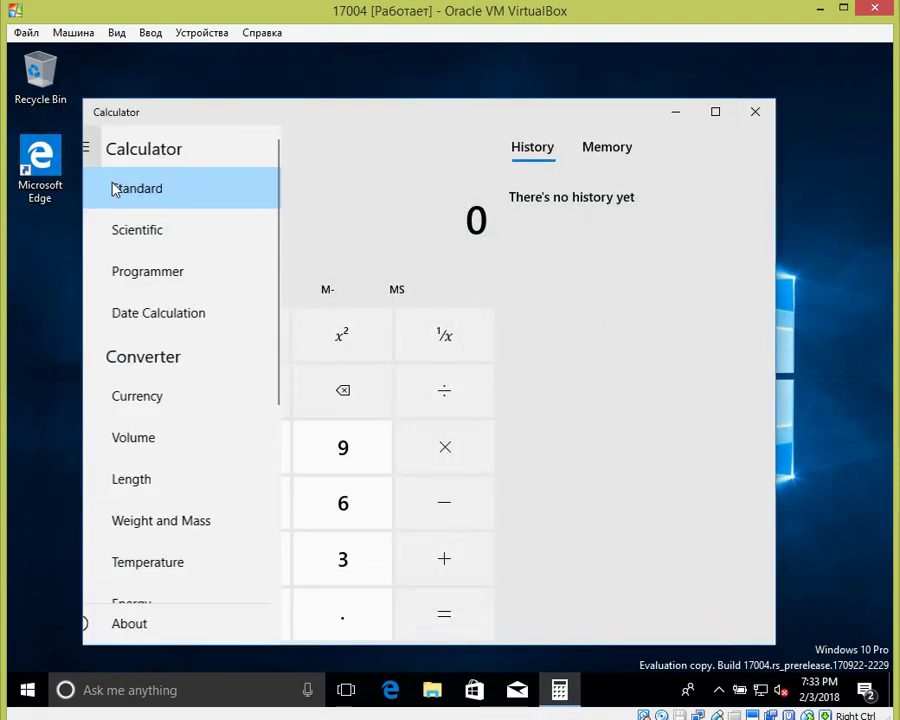
pyautogui.click(143, 277)
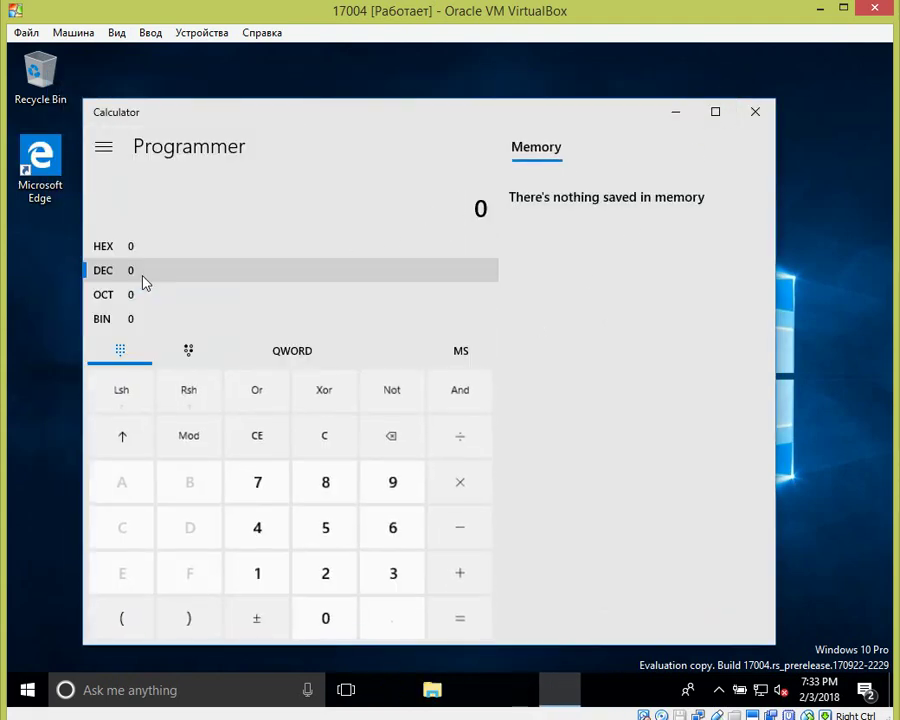
pyautogui.doubleClick(260, 483)
pyautogui.click(262, 484)
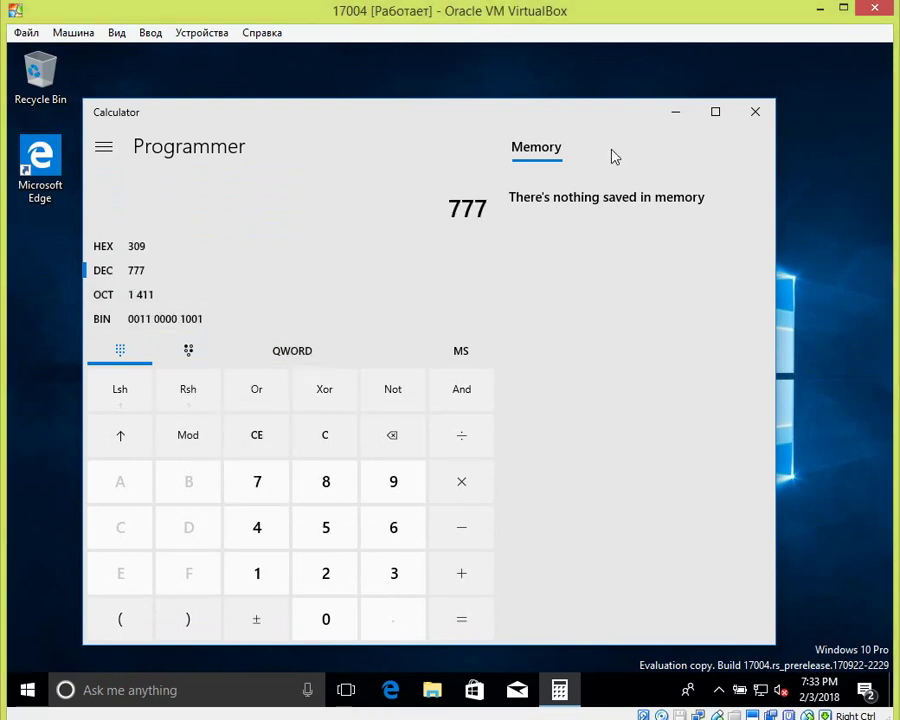
pyautogui.click(753, 113)
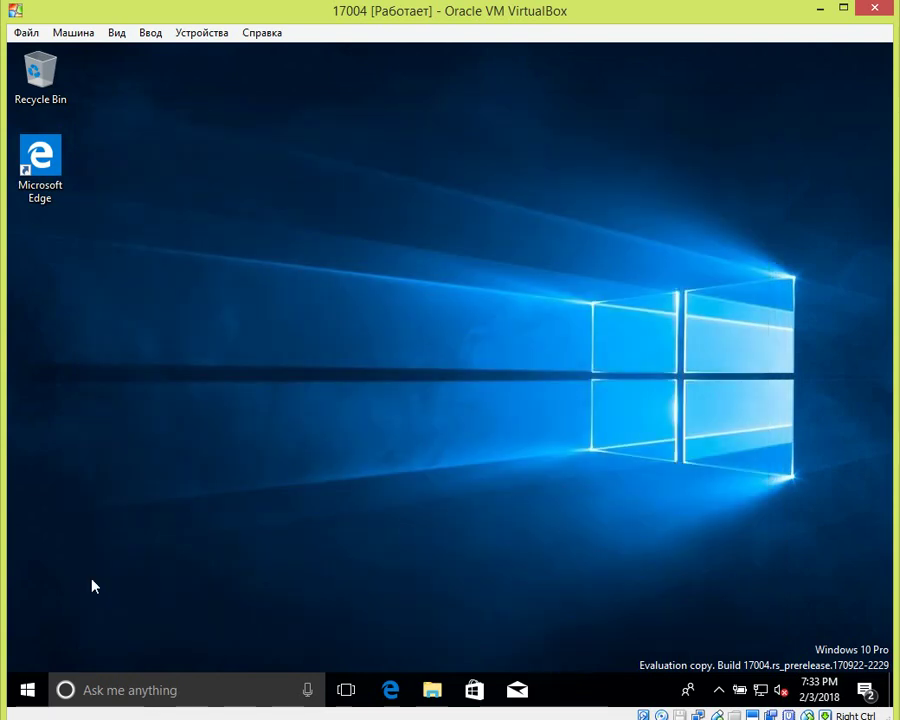
# Step: Launch the Camera app to check it, and close it
pyautogui.click(28, 689)
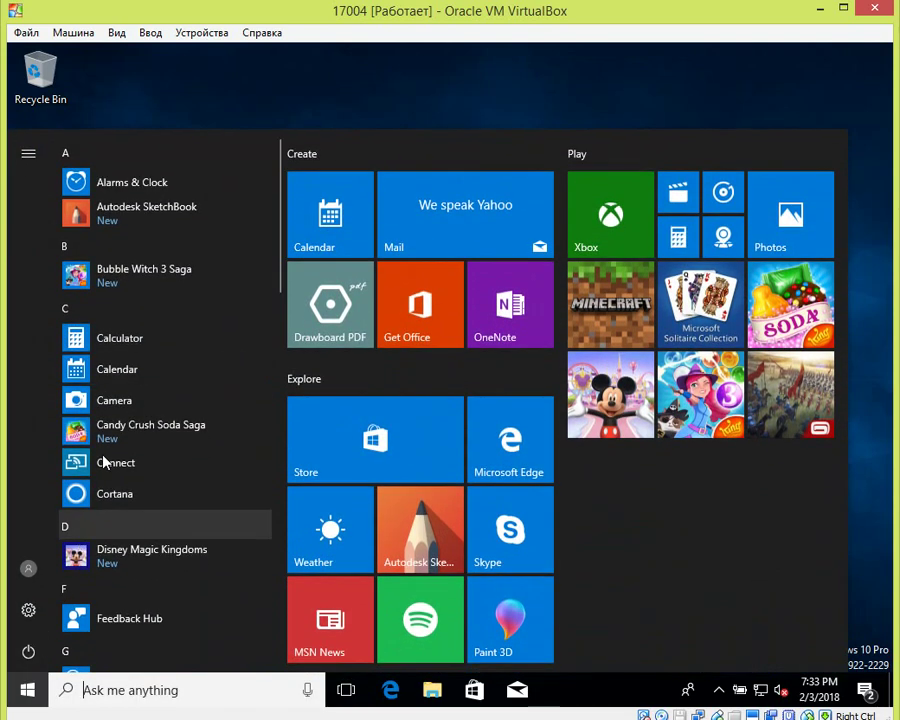
pyautogui.click(113, 411)
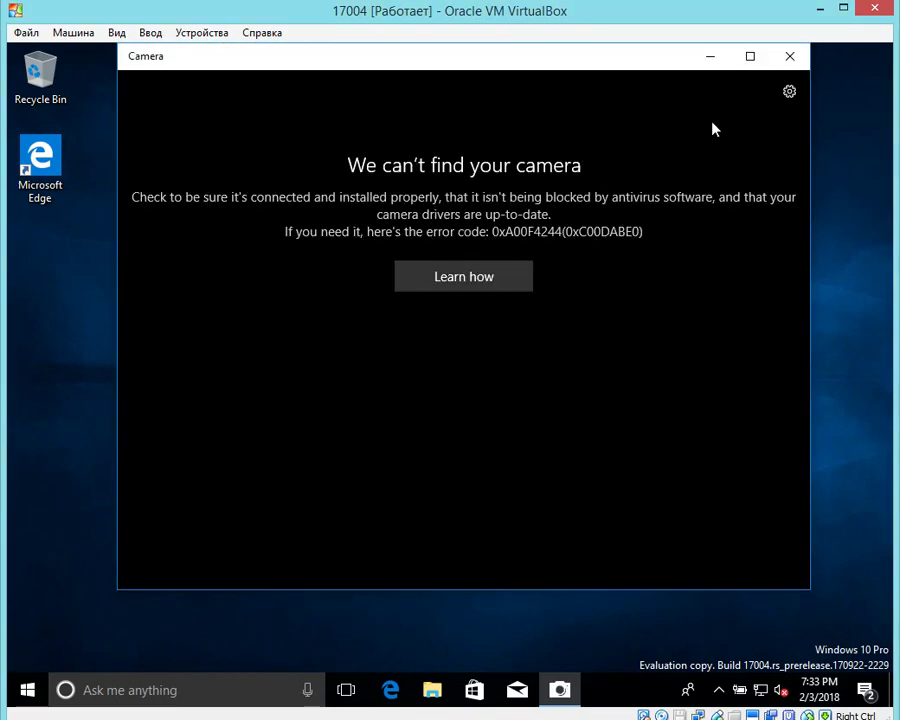
pyautogui.click(790, 62)
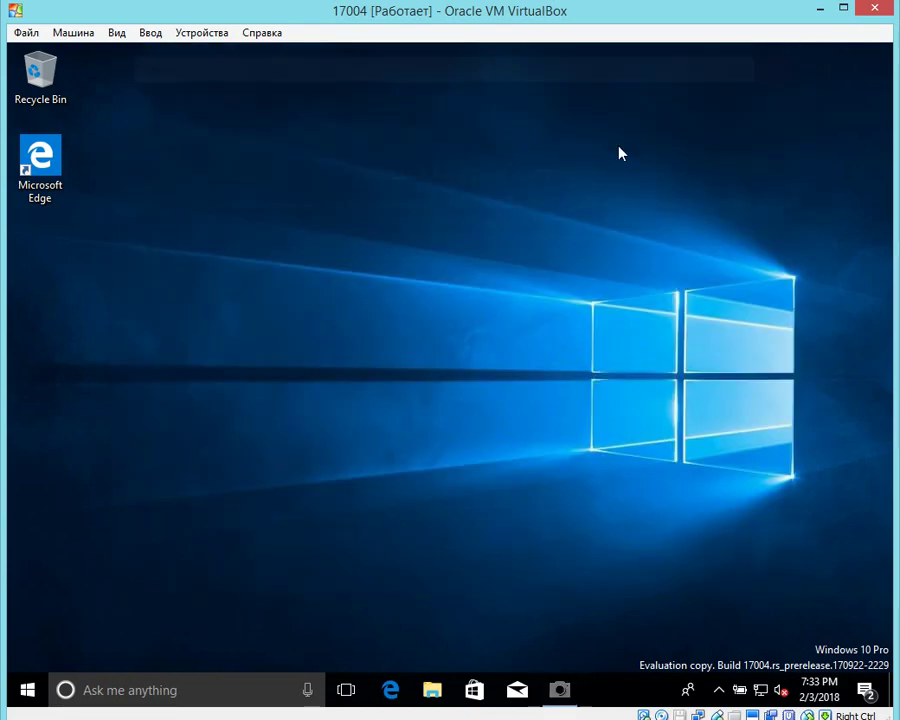
# Step: Launch Feedback Hub, look through its Welcome page including the Windows Insider section, and close it
pyautogui.click(28, 689)
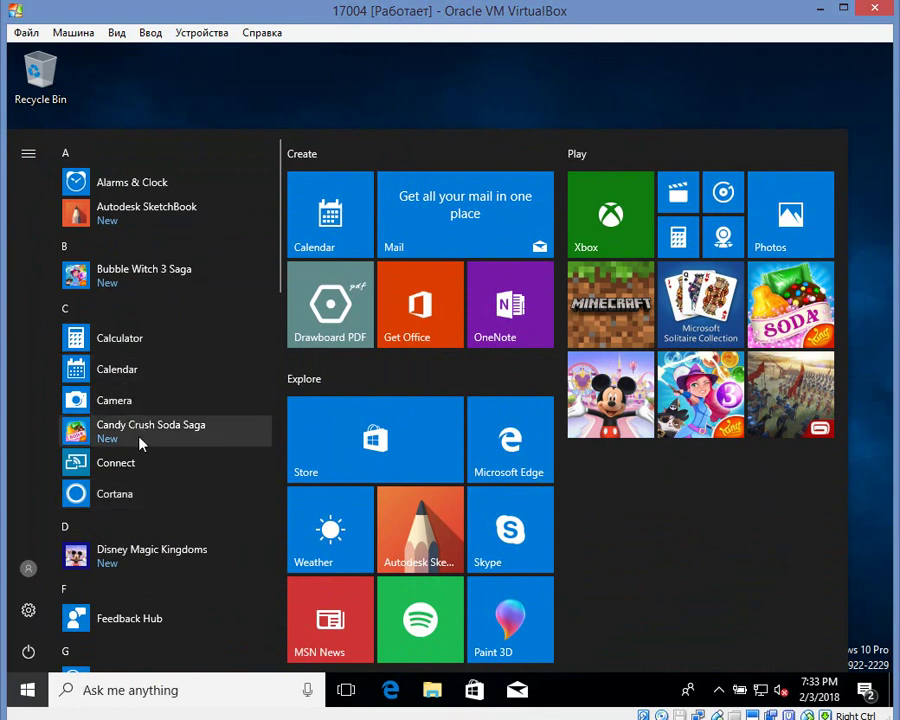
pyautogui.scroll(-5, 125, 503)
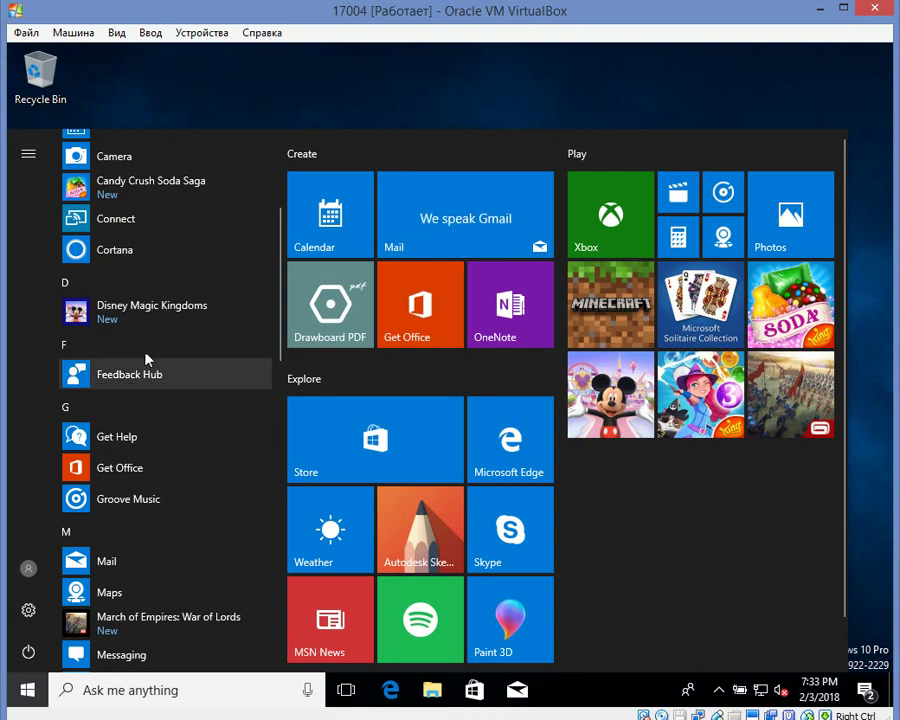
pyautogui.click(140, 372)
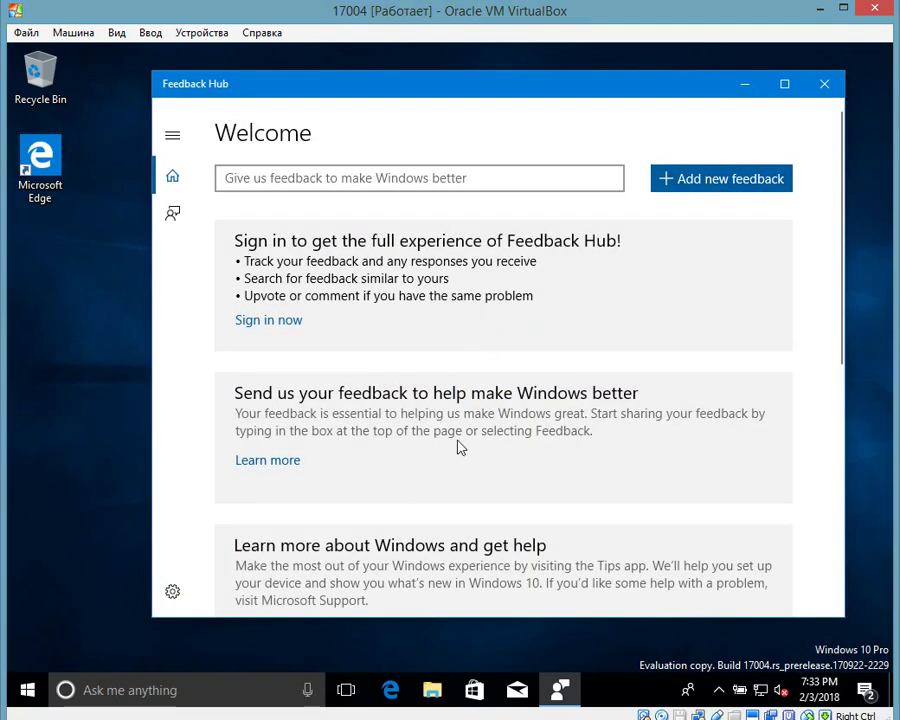
pyautogui.scroll(-5, 576, 313)
pyautogui.scroll(1, 502, 425)
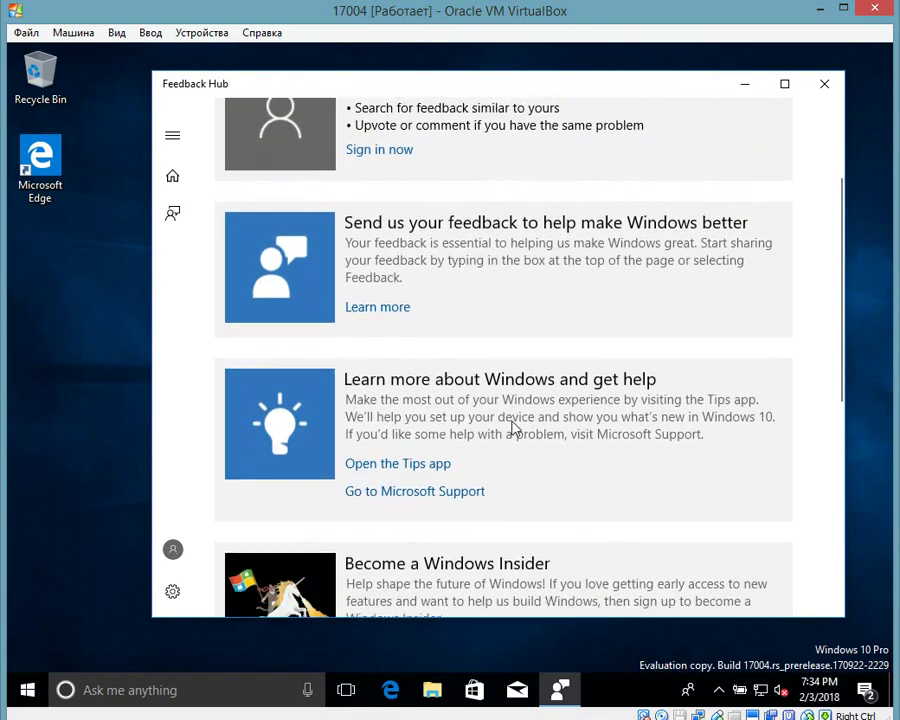
pyautogui.scroll(-3, 512, 428)
pyautogui.scroll(-3, 472, 428)
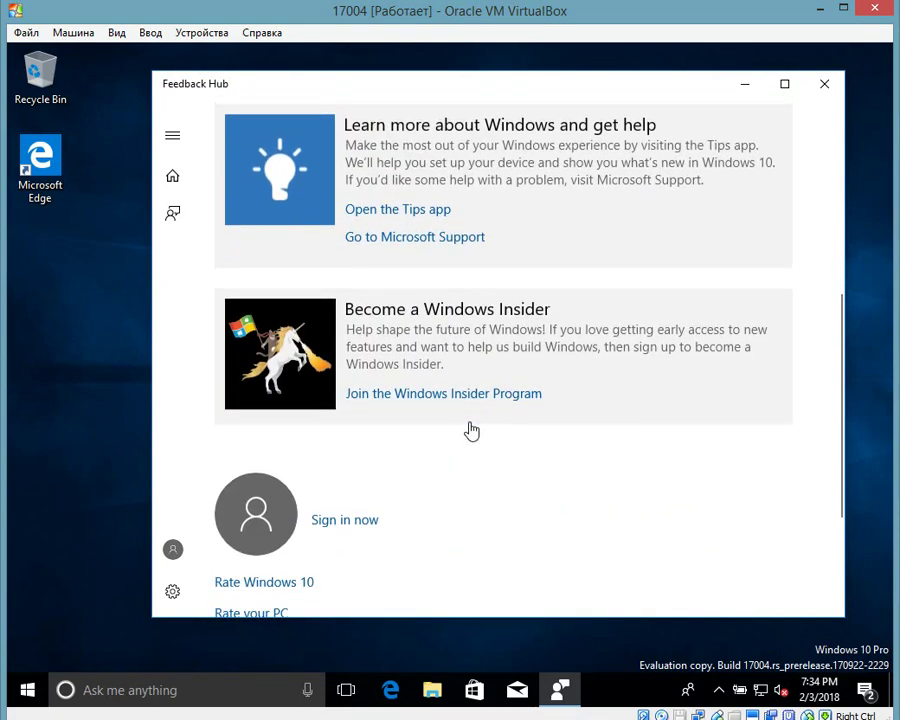
pyautogui.scroll(5, 472, 428)
pyautogui.scroll(5, 472, 428)
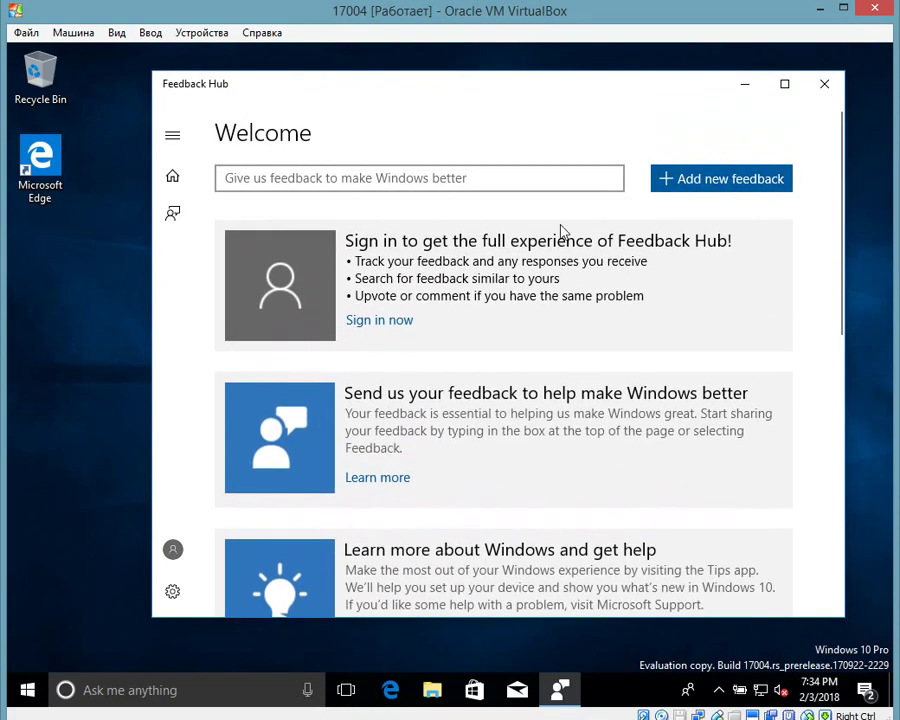
pyautogui.click(824, 83)
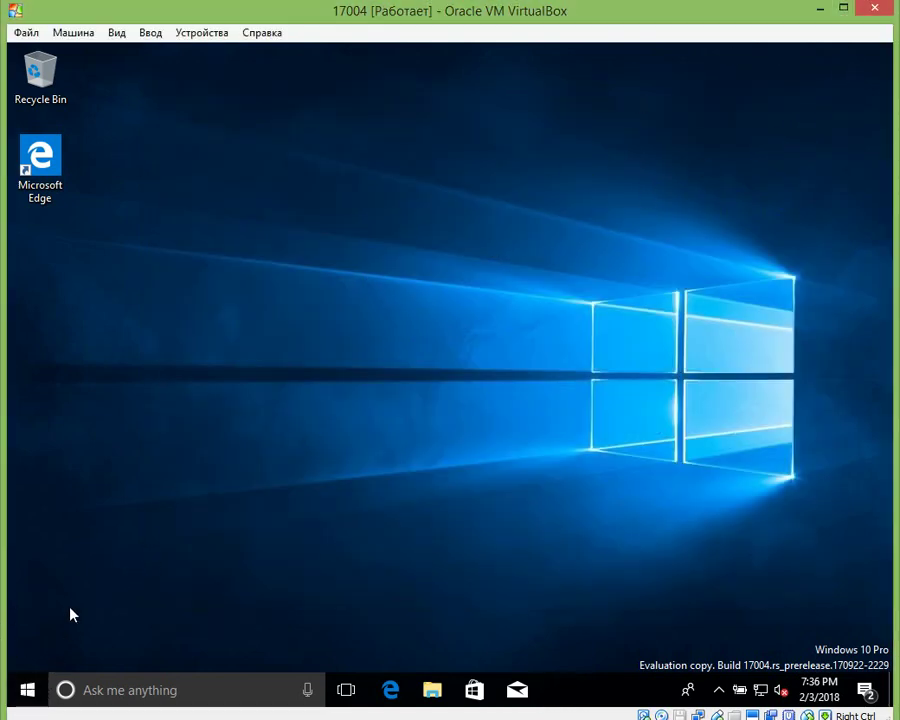
# Step: Launch the Mail app from the list of installed apps
pyautogui.press('super')
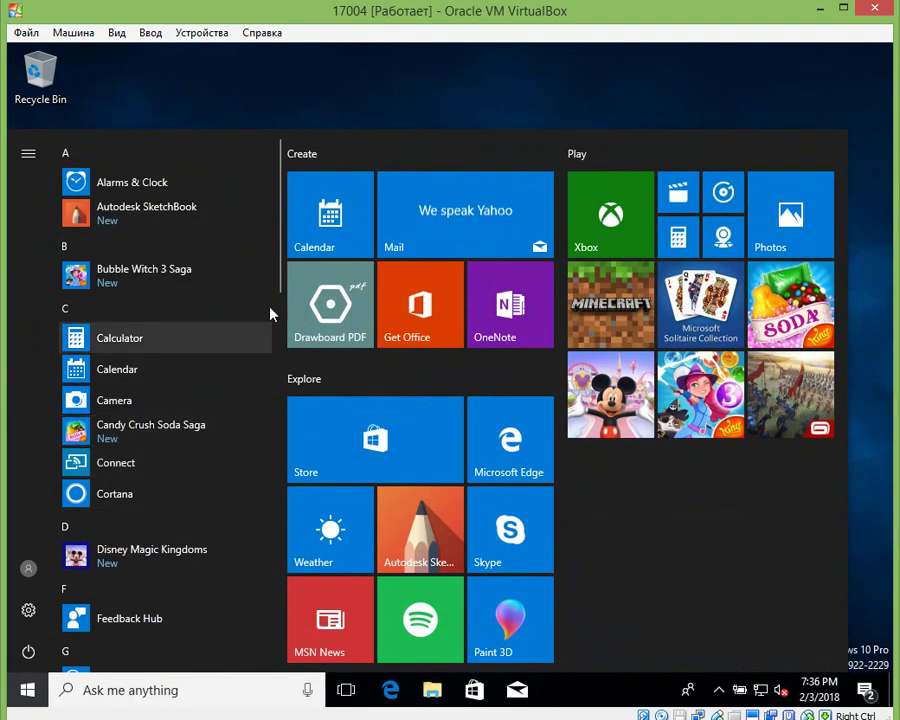
pyautogui.scroll(-5, 269, 297)
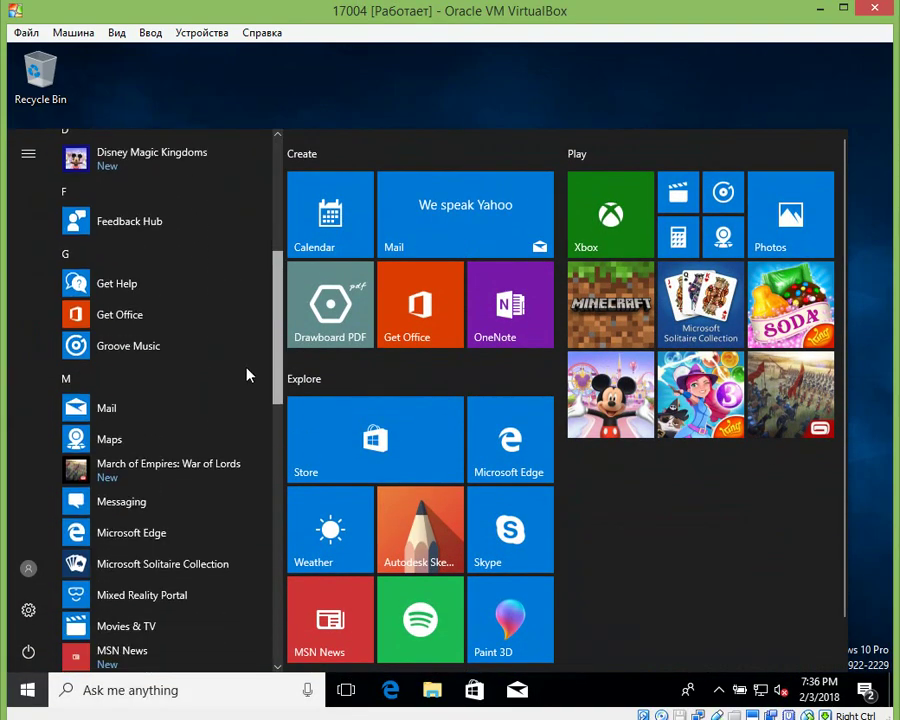
pyautogui.scroll(-1, 92, 386)
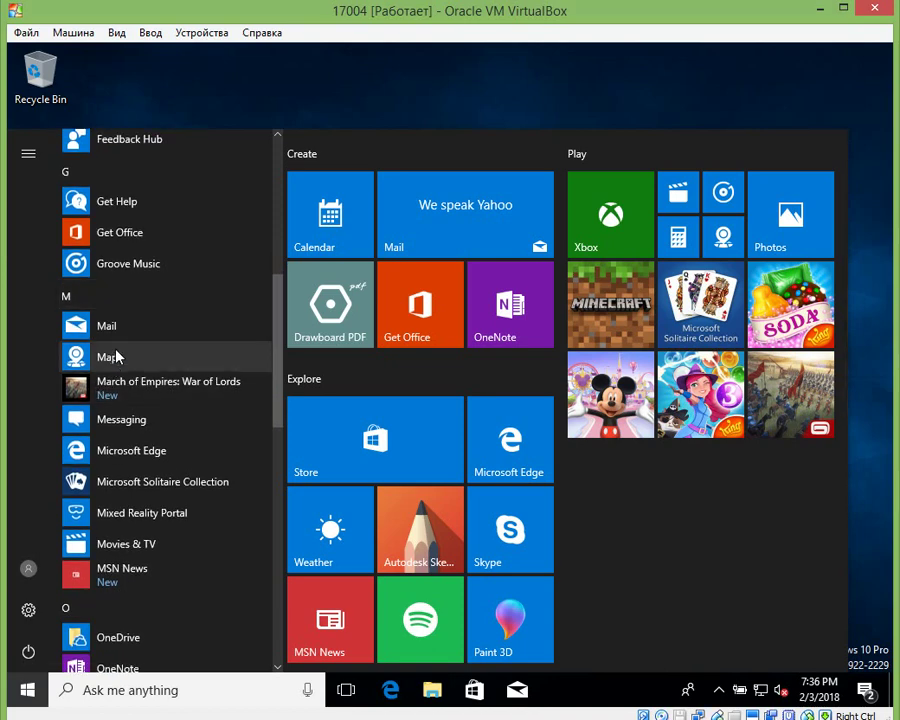
pyautogui.click(122, 336)
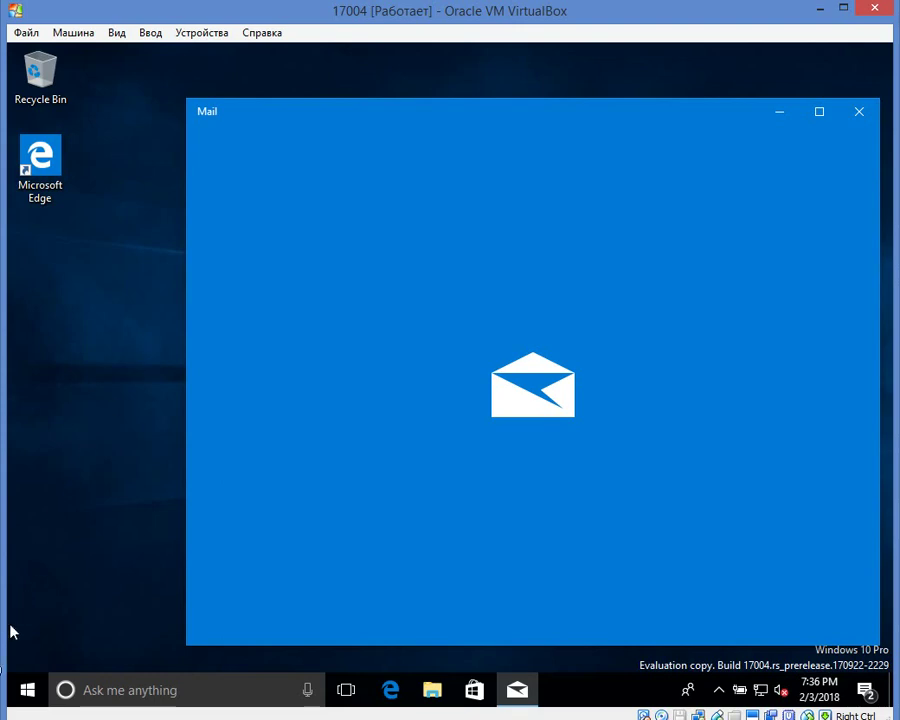
# Step: Launch the Maps app while Mail is still open
pyautogui.click(27, 690)
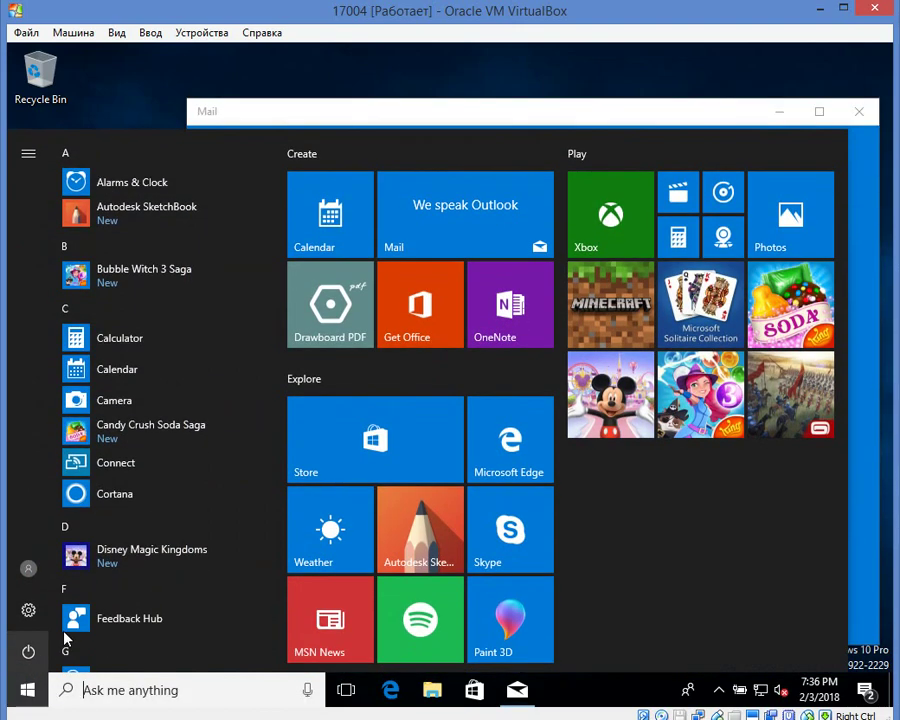
pyautogui.scroll(-4, 215, 367)
pyautogui.scroll(-3, 205, 405)
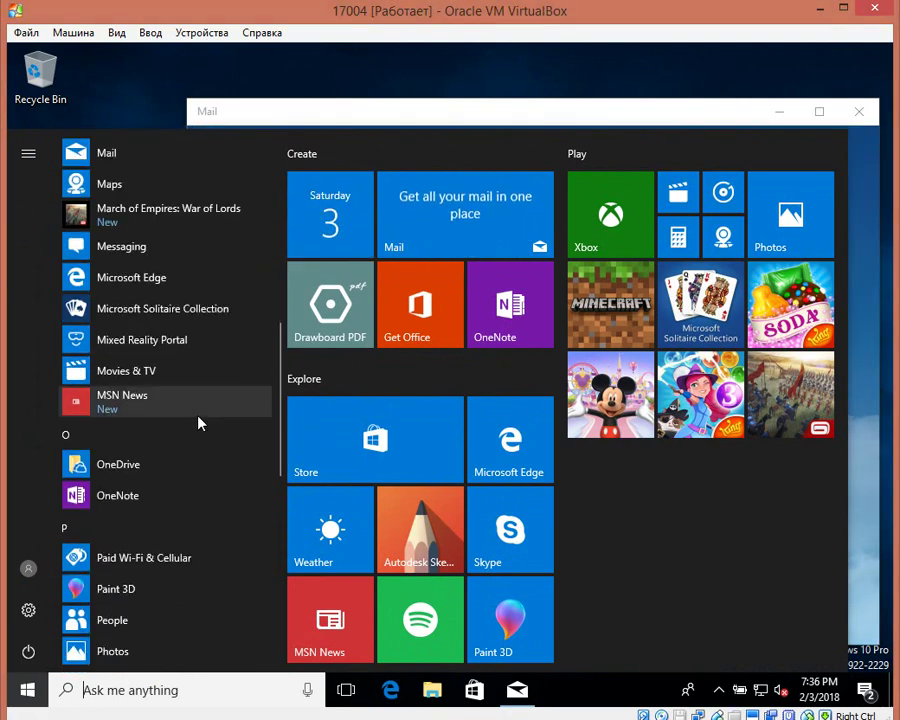
pyautogui.scroll(-1, 170, 500)
pyautogui.scroll(3, 120, 396)
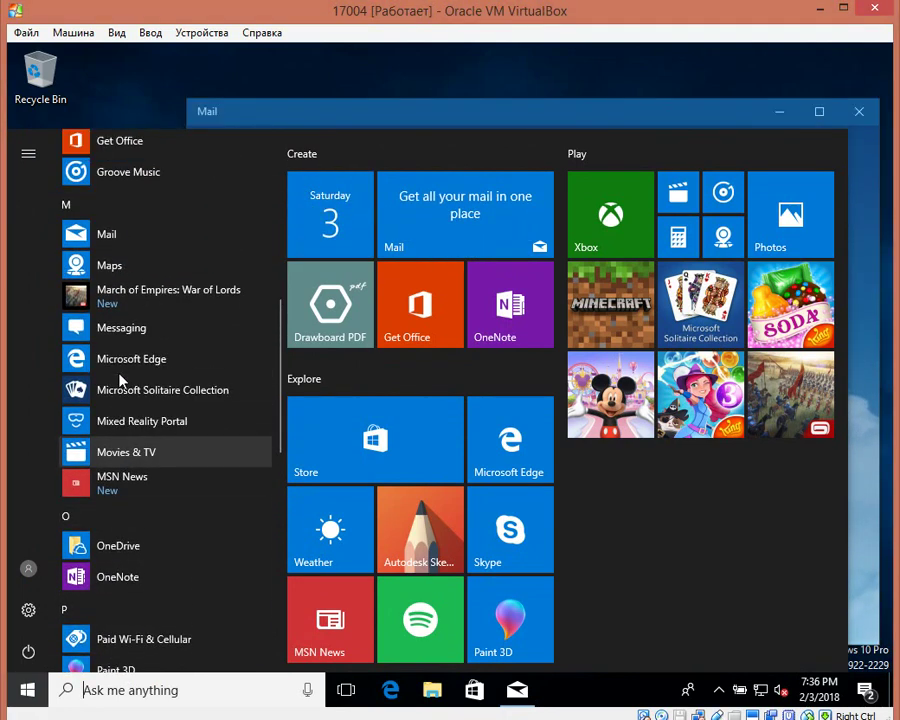
pyautogui.click(122, 267)
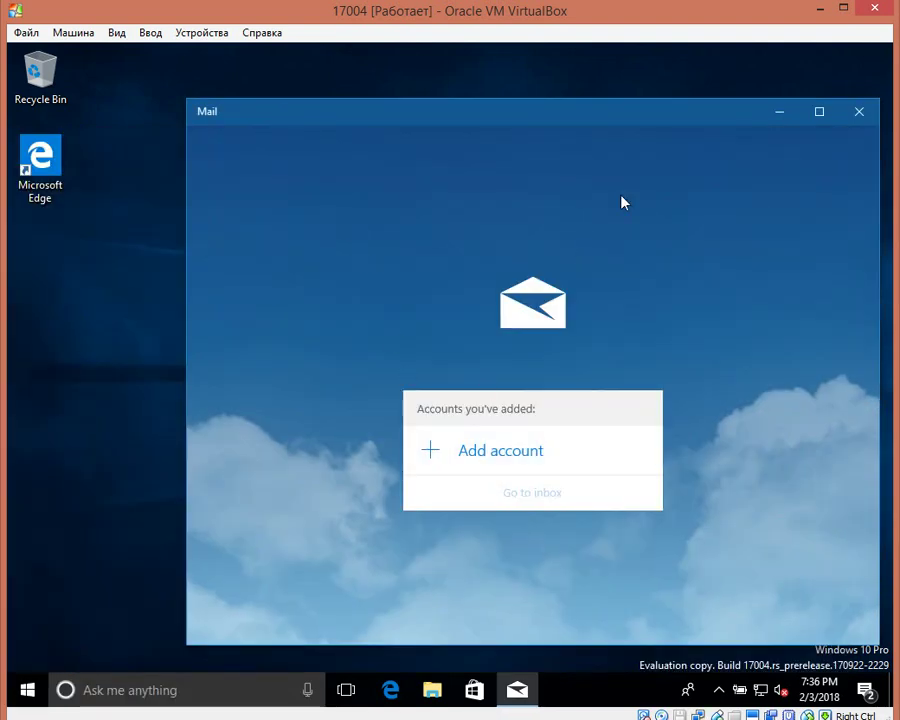
# Step: Close the Mail window and move the Maps window closer to the middle of the desktop
pyautogui.click(857, 112)
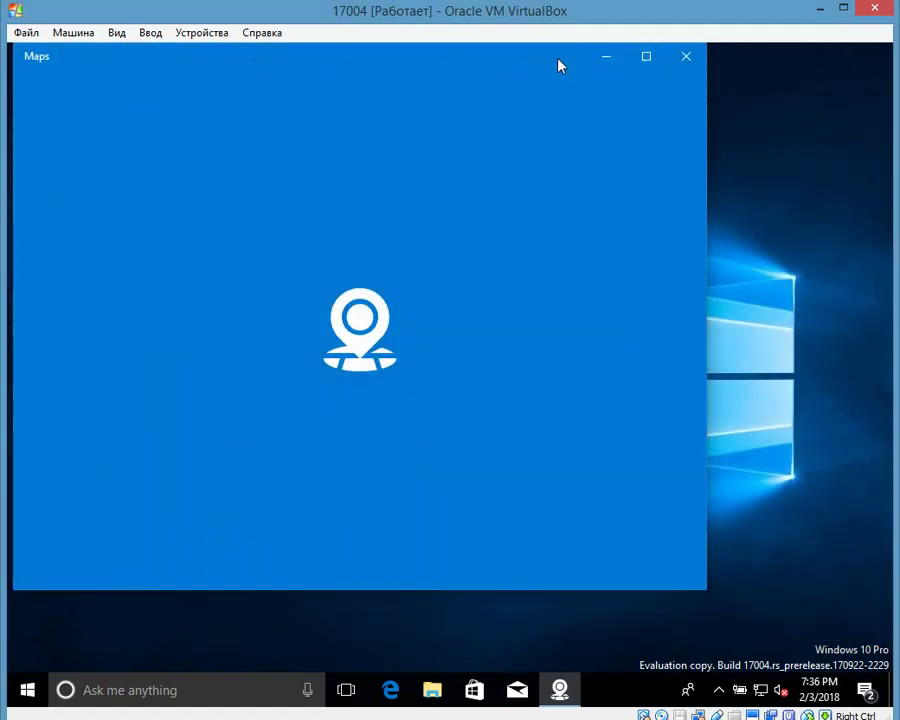
pyautogui.moveTo(558, 64); pyautogui.dragTo(637, 92)
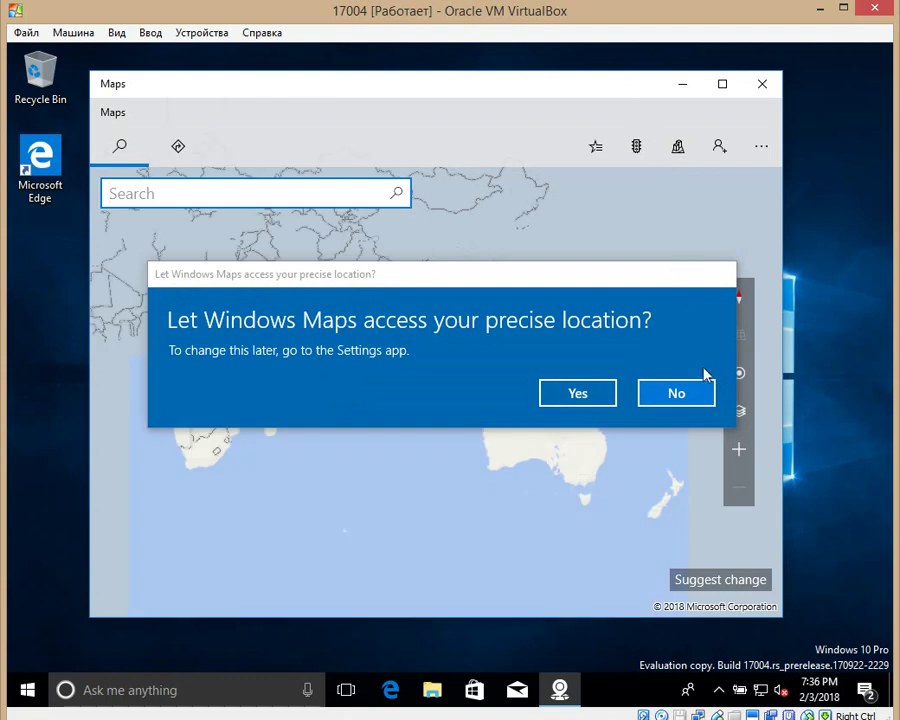
# Step: Deny Windows Maps access to the precise location and dismiss the What's new in Maps notice
pyautogui.click(676, 393)
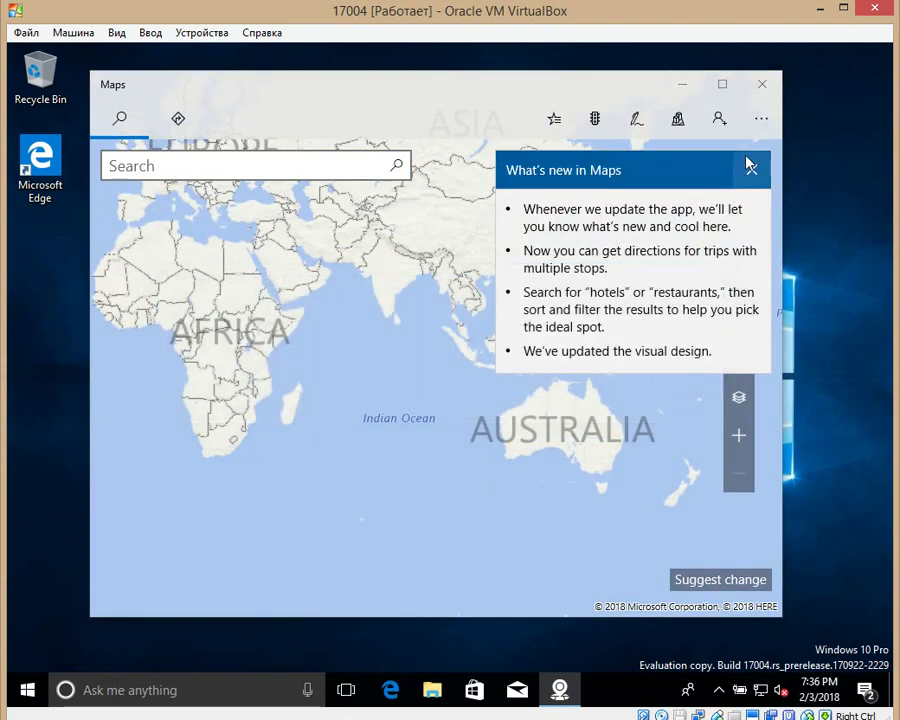
pyautogui.click(751, 173)
# Step: Explore the world map from Asia northwards into Russia, down to the region around Chelyabinsk
pyautogui.scroll(1, 484, 277)
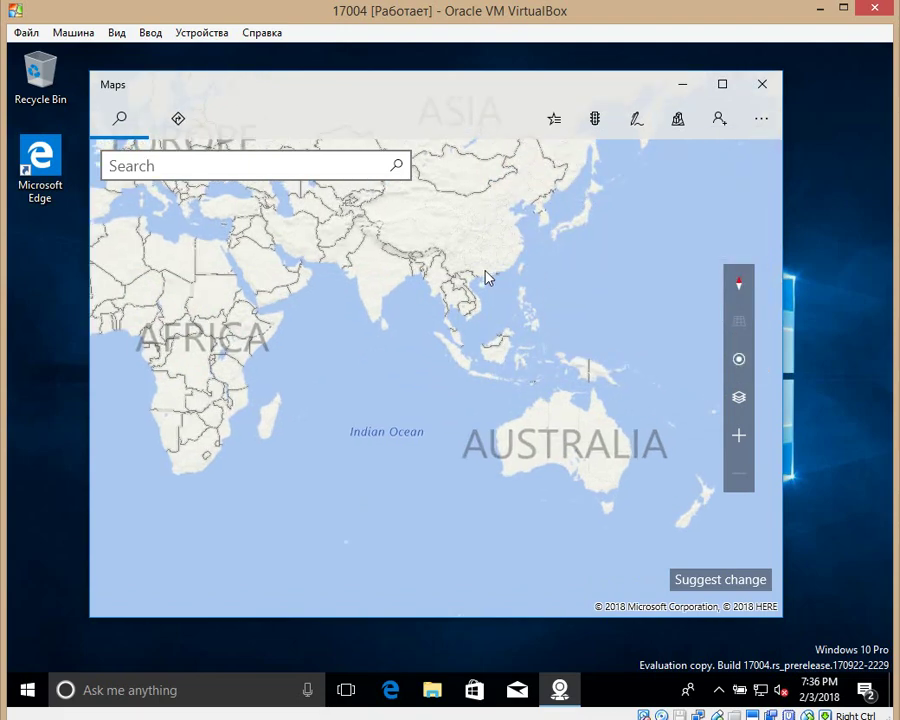
pyautogui.moveTo(516, 372); pyautogui.dragTo(534, 412)
pyautogui.scroll(1, 480, 324)
pyautogui.moveTo(480, 324); pyautogui.dragTo(492, 420)
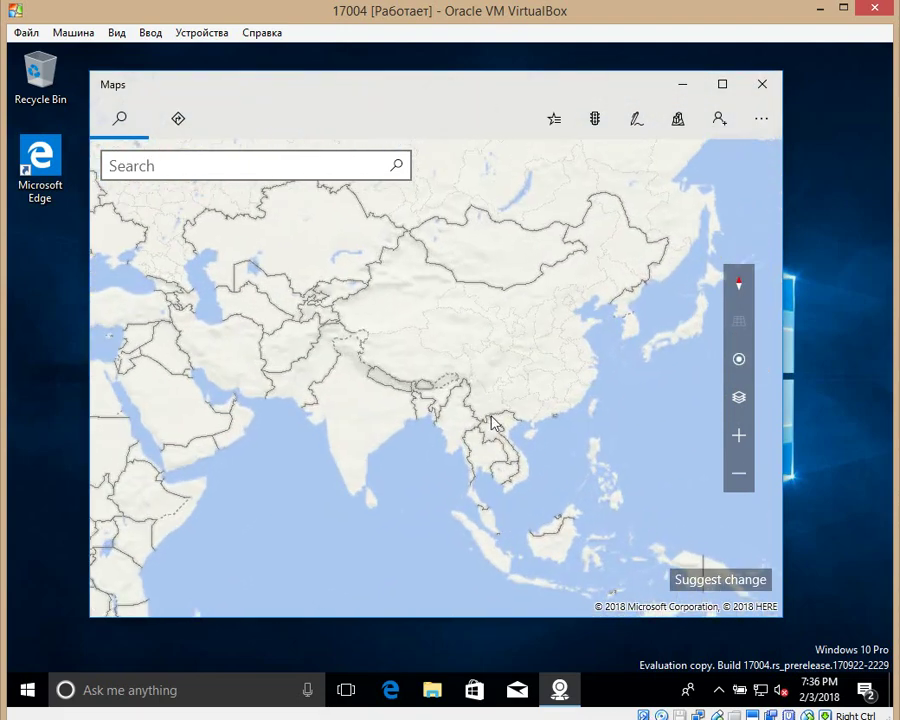
pyautogui.scroll(1, 507, 460)
pyautogui.scroll(4, 507, 460)
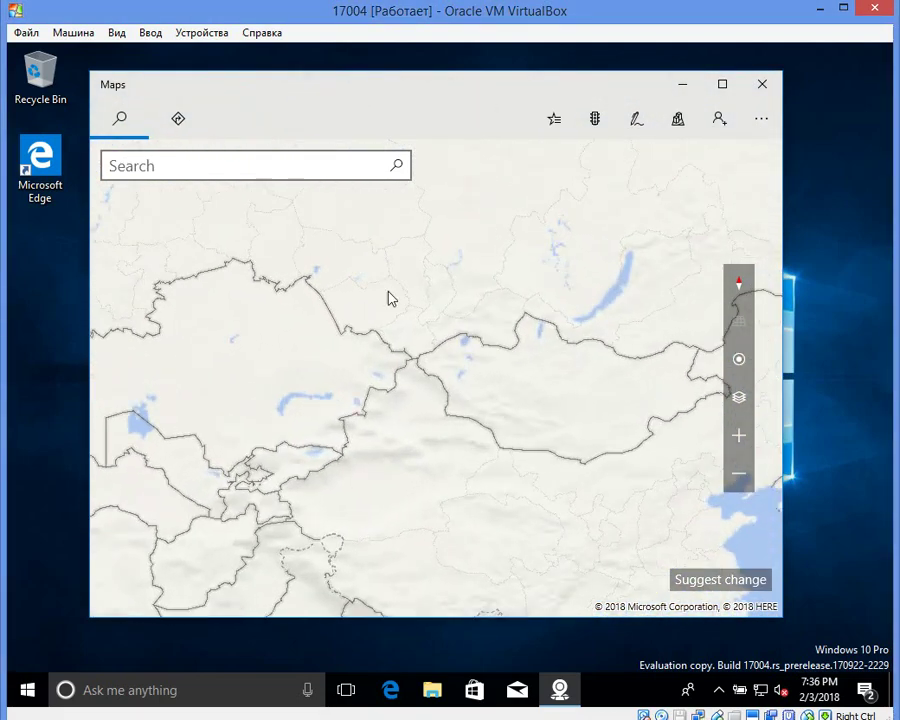
pyautogui.moveTo(443, 387); pyautogui.dragTo(486, 430)
pyautogui.scroll(1, 520, 414)
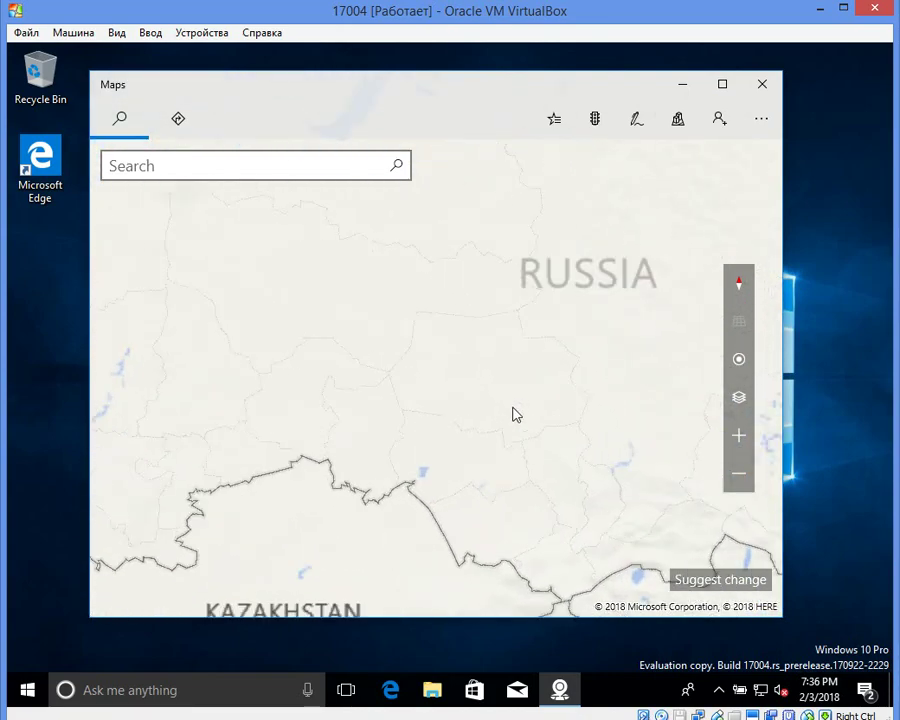
pyautogui.moveTo(508, 408); pyautogui.dragTo(425, 238)
pyautogui.scroll(1, 478, 374)
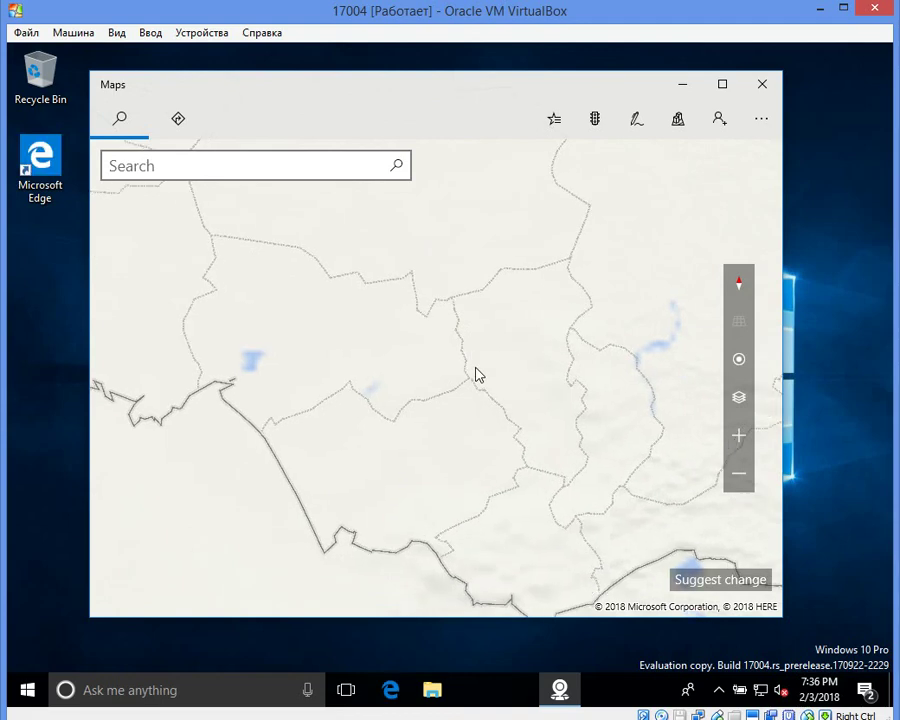
pyautogui.moveTo(478, 374); pyautogui.dragTo(589, 524)
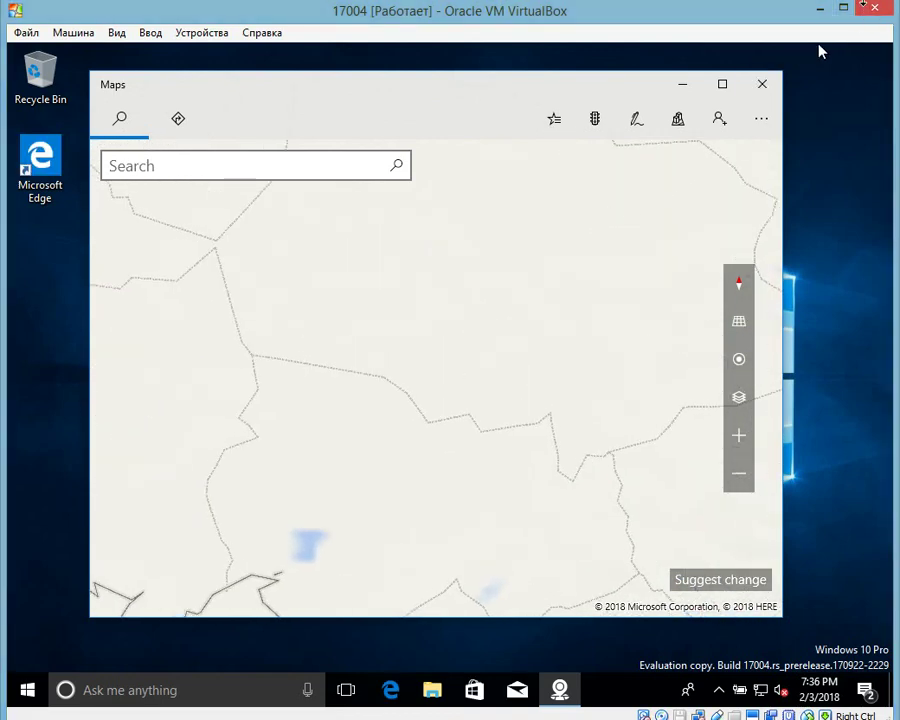
pyautogui.moveTo(581, 291); pyautogui.dragTo(548, 186)
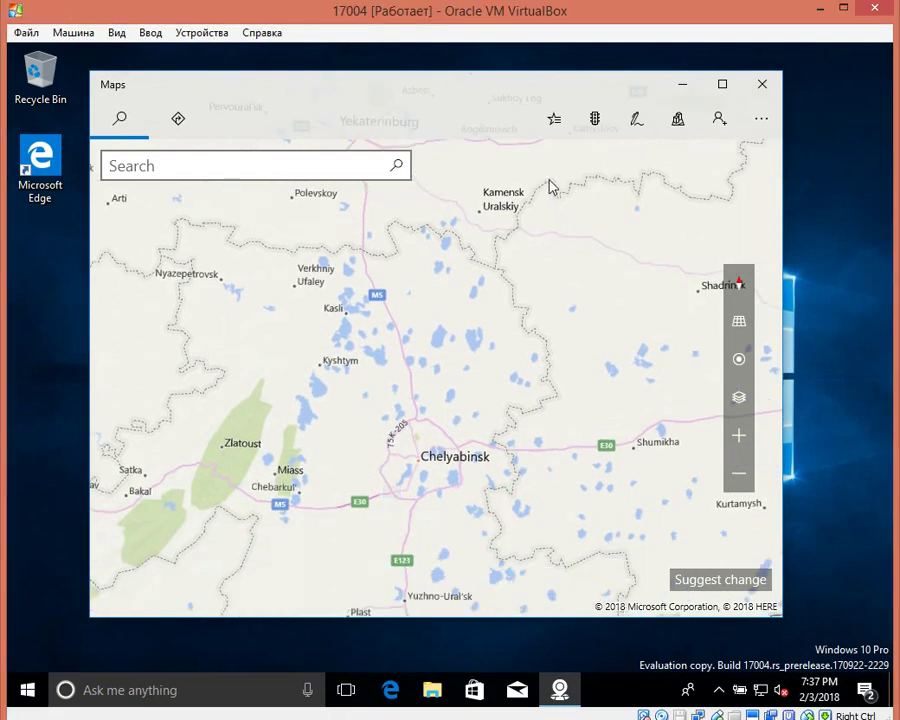
# Step: Examine the city of Chelyabinsk at street level, including the area around prospekt Lenina, and close Maps
pyautogui.scroll(3, 464, 384)
pyautogui.moveTo(392, 414); pyautogui.dragTo(506, 386)
pyautogui.scroll(3, 425, 400)
pyautogui.scroll(2, 425, 400)
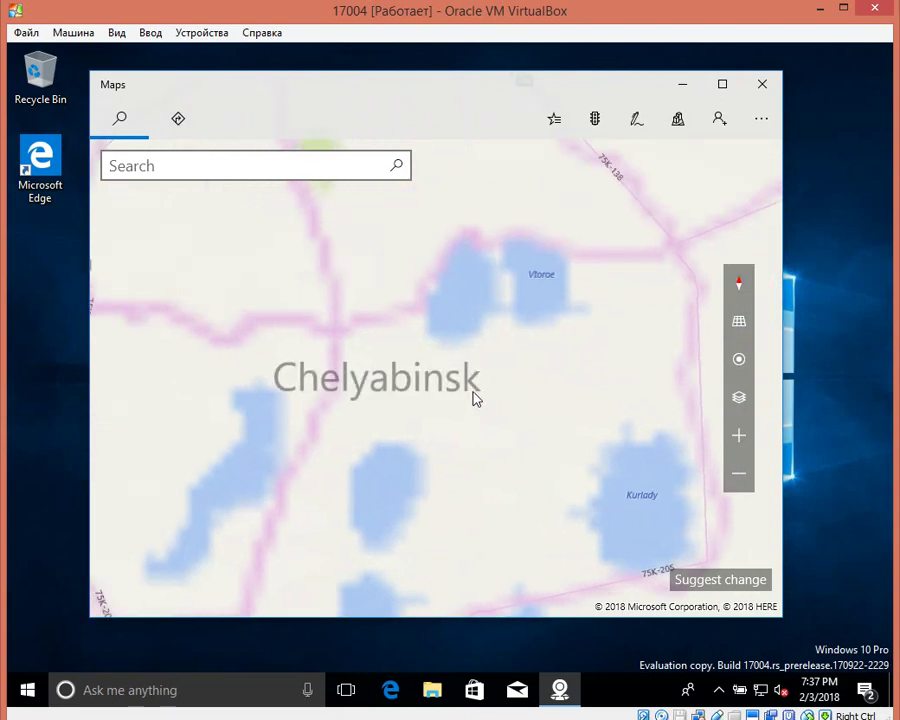
pyautogui.scroll(2, 474, 394)
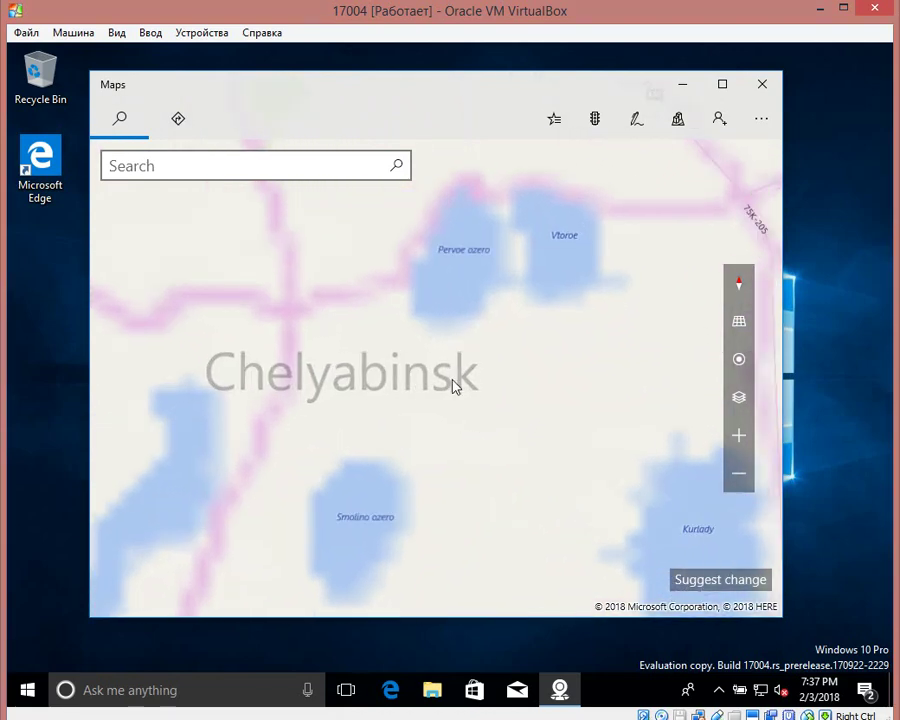
pyautogui.moveTo(458, 376)
pyautogui.mouseDown()
pyautogui.moveTo(458, 362)
pyautogui.moveTo(442, 380)
pyautogui.mouseUp()
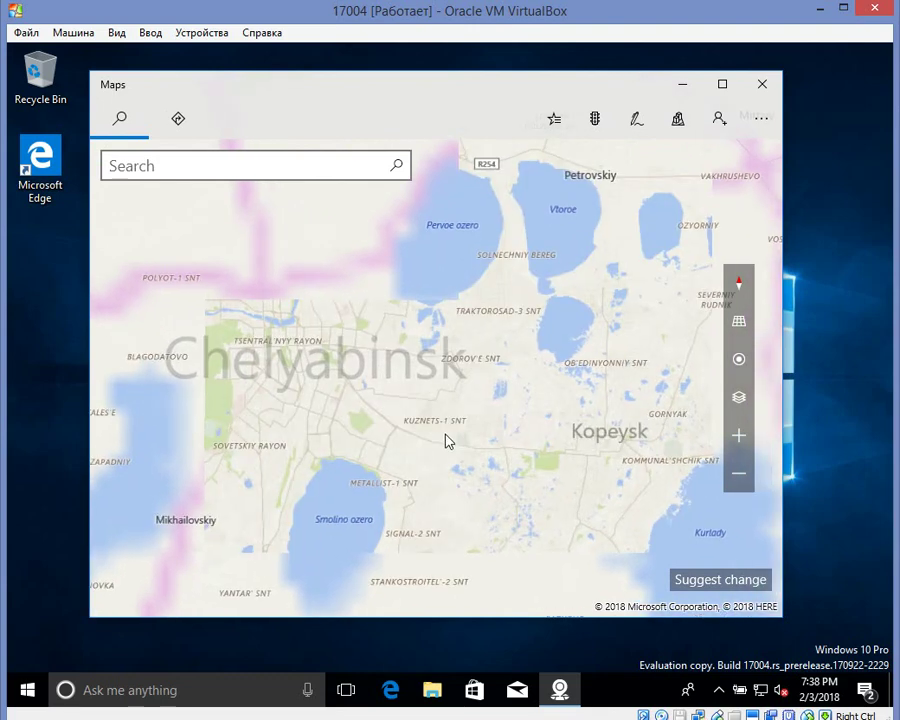
pyautogui.scroll(1, 444, 438)
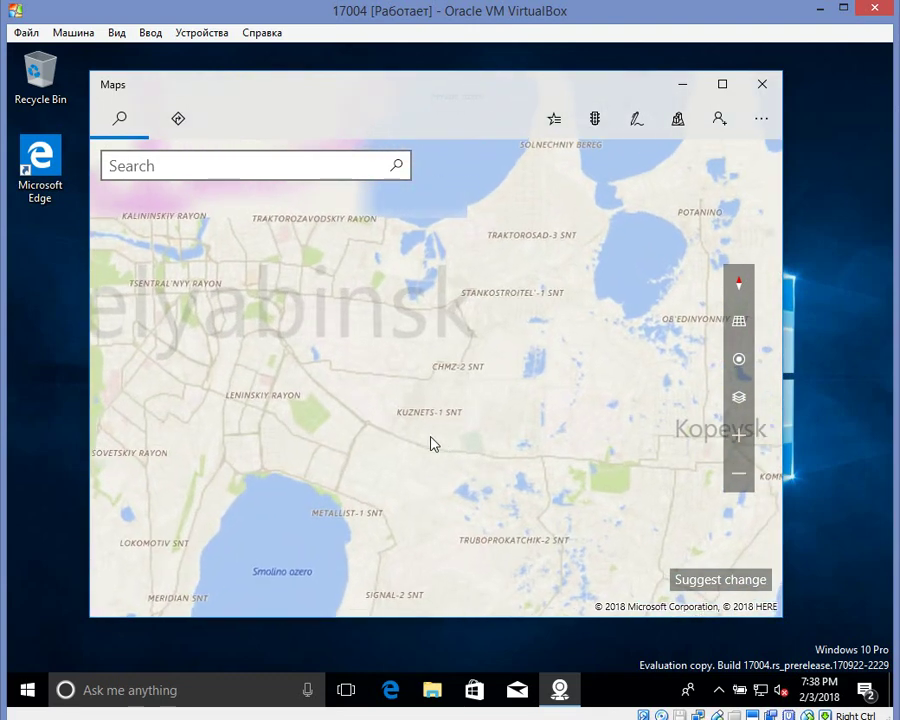
pyautogui.moveTo(388, 398); pyautogui.dragTo(577, 465)
pyautogui.scroll(5, 534, 434)
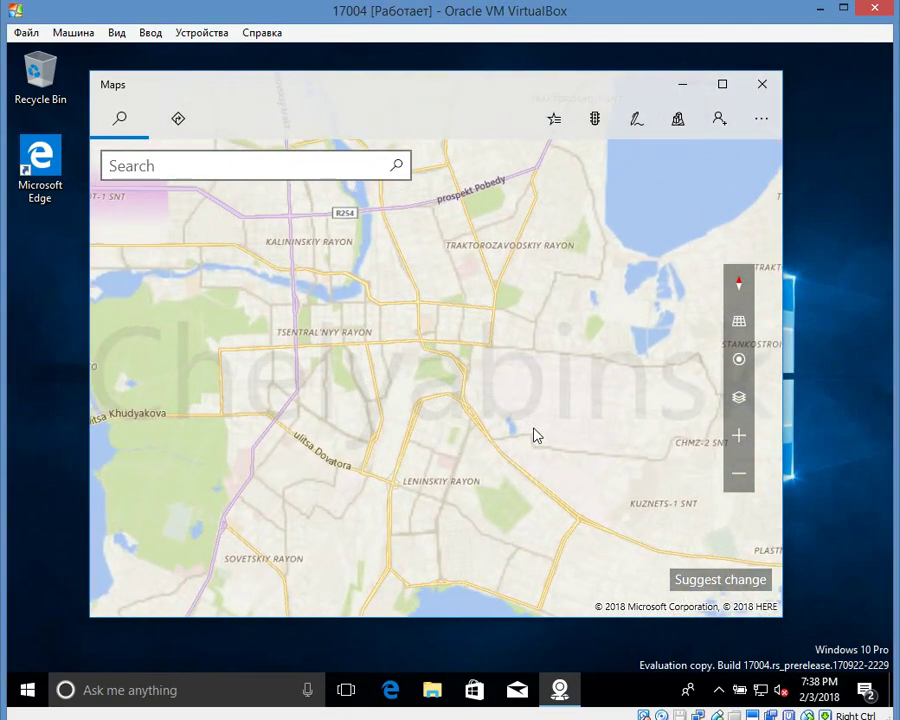
pyautogui.scroll(3, 386, 478)
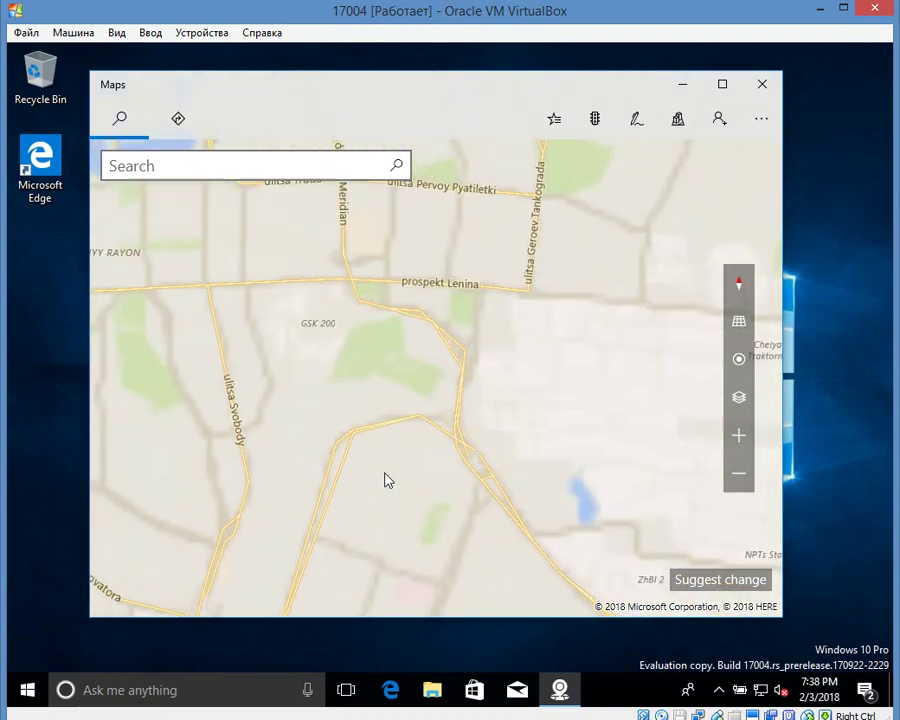
pyautogui.moveTo(403, 374); pyautogui.dragTo(397, 431)
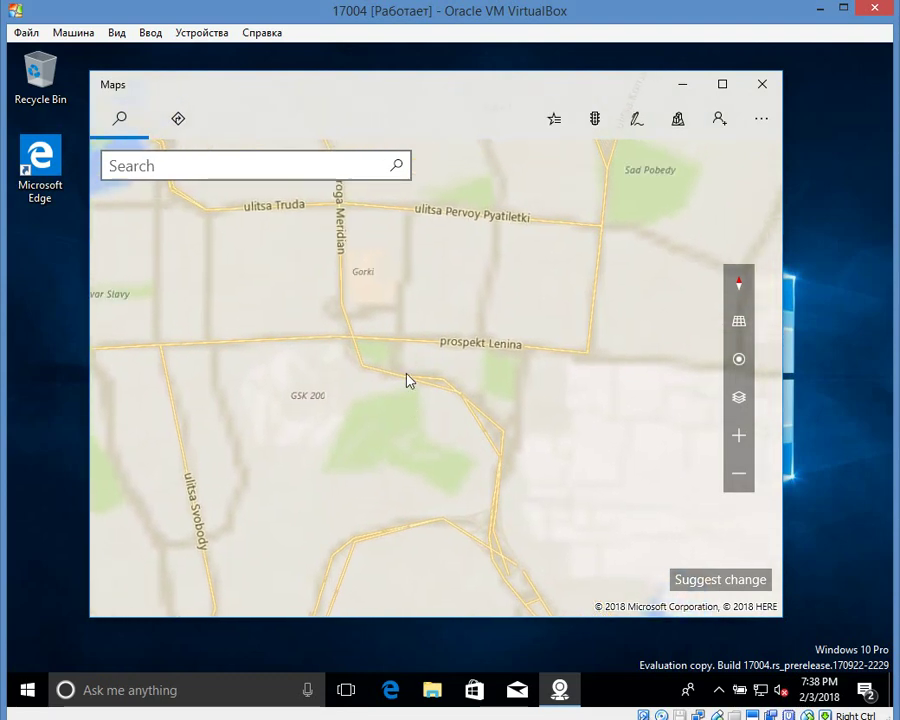
pyautogui.moveTo(408, 380); pyautogui.dragTo(392, 540)
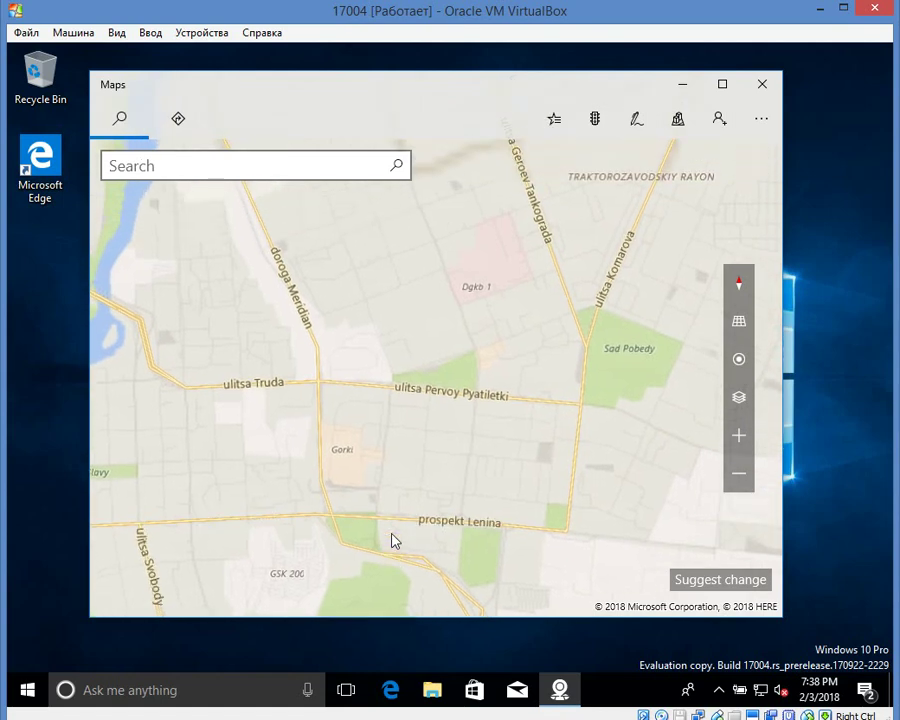
pyautogui.moveTo(418, 296); pyautogui.dragTo(635, 354)
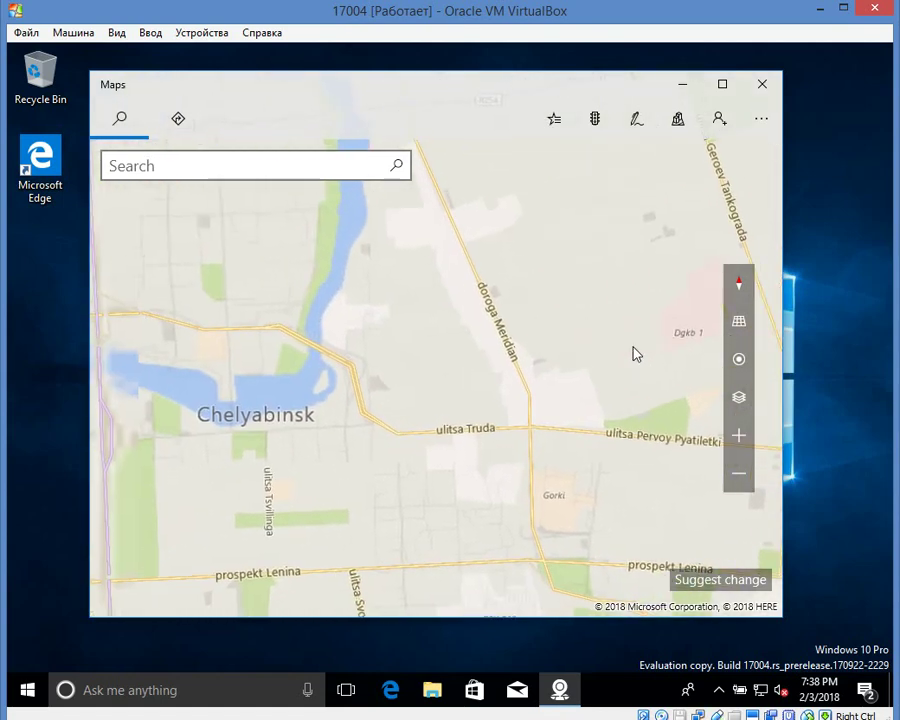
pyautogui.moveTo(207, 453); pyautogui.dragTo(607, 407)
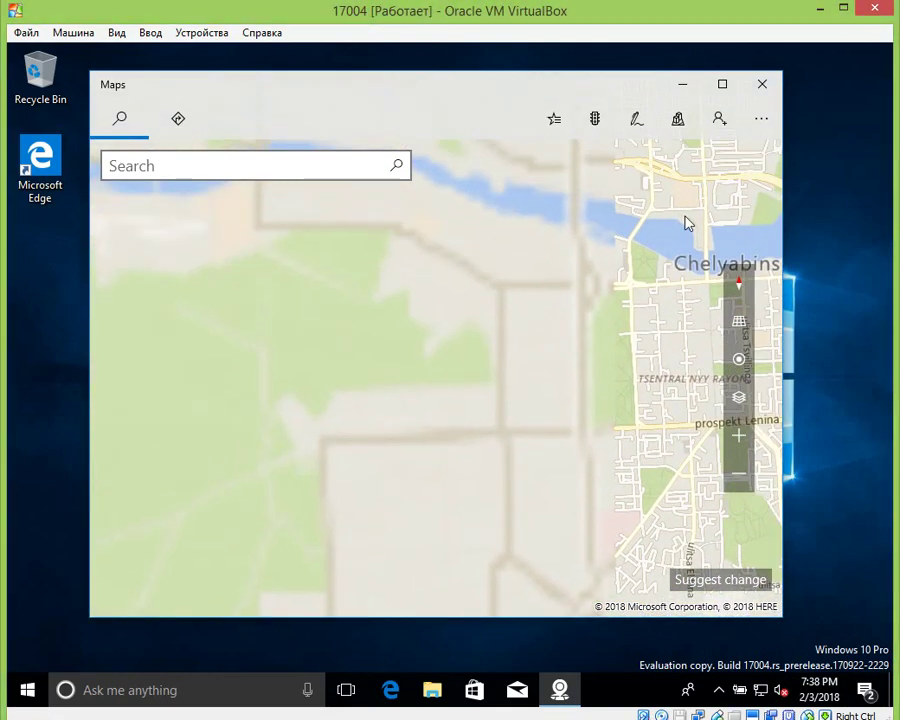
pyautogui.click(755, 92)
# Step: Launch Movies & TV from the list of installed apps and move its window closer to the middle of the desktop
pyautogui.click(22, 690)
pyautogui.scroll(-5, 210, 520)
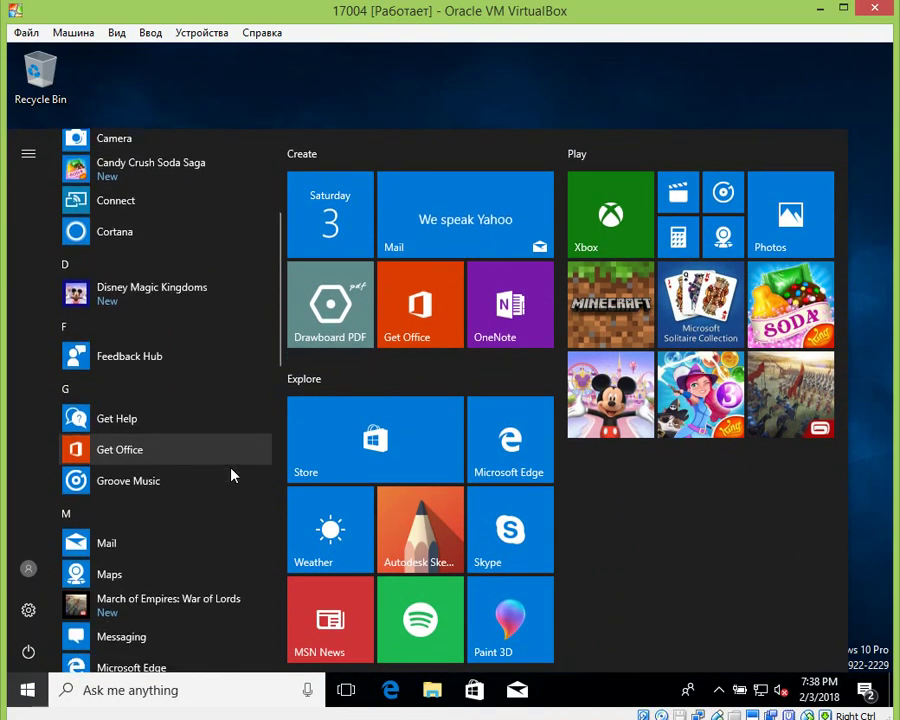
pyautogui.scroll(-5, 232, 474)
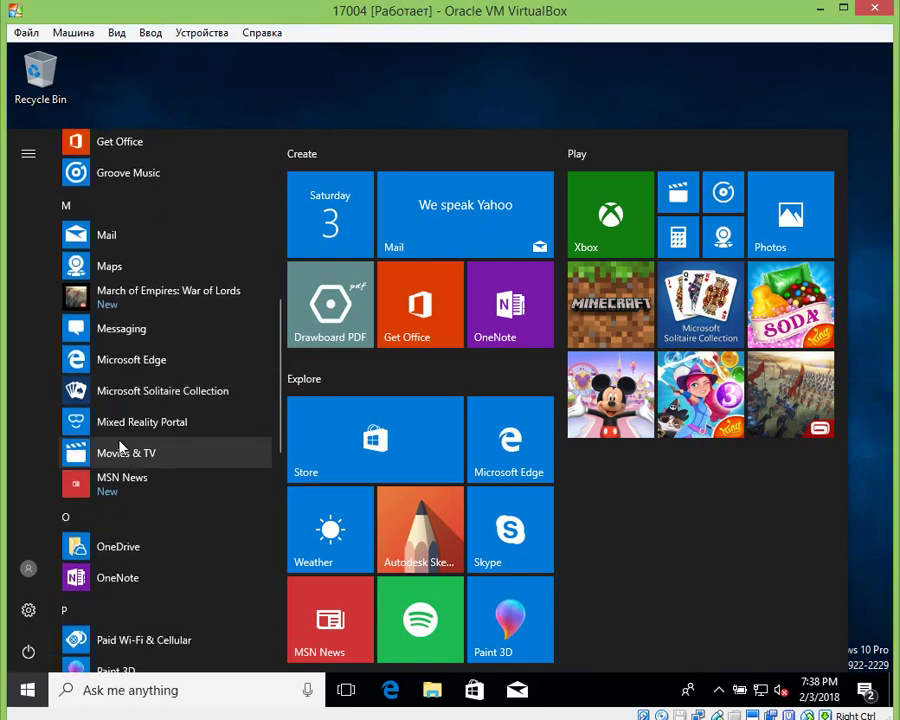
pyautogui.scroll(-1, 120, 447)
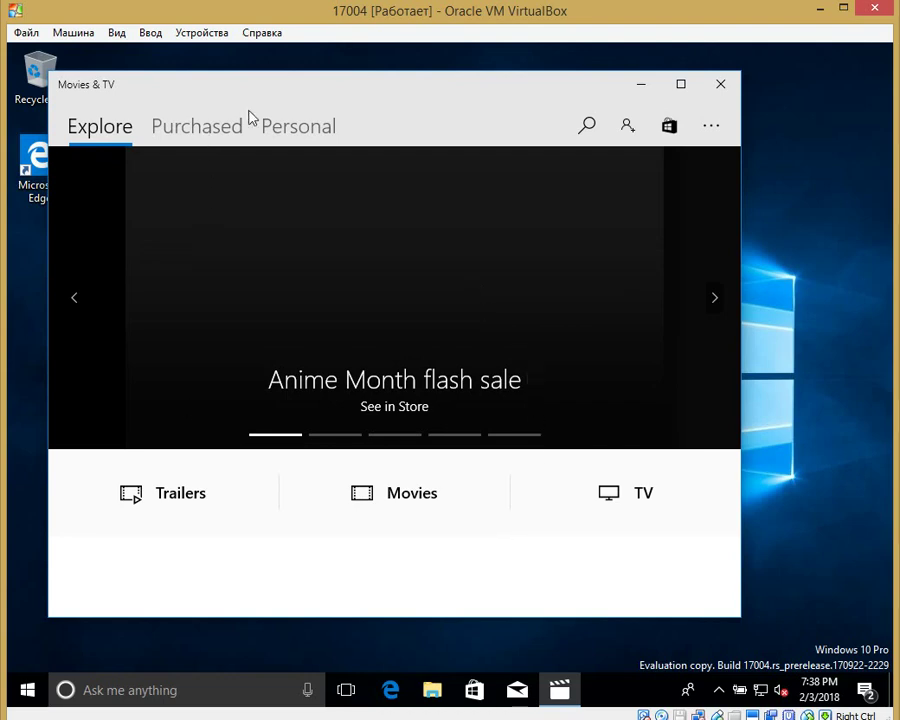
pyautogui.moveTo(315, 95); pyautogui.dragTo(390, 110)
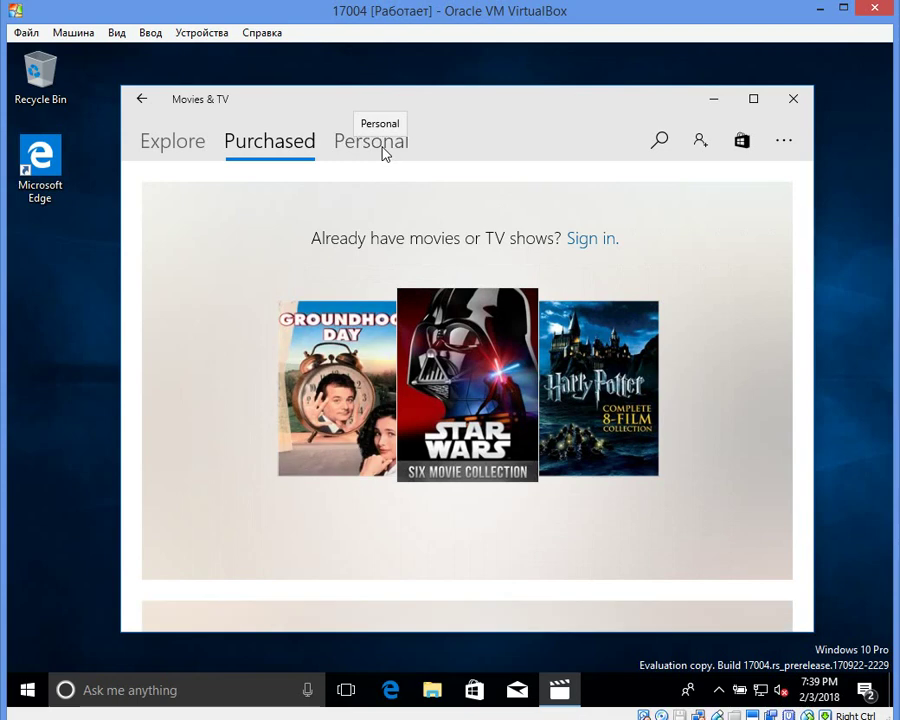
# Step: Look through the Personal and Purchased sections of Movies & TV and minimize its window
pyautogui.click(383, 145)
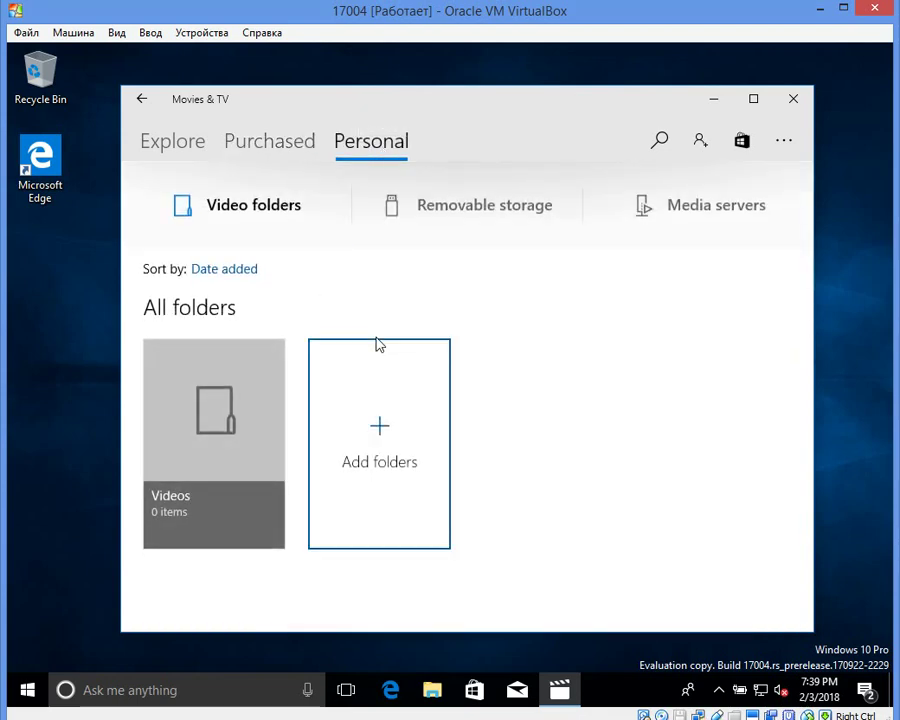
pyautogui.click(285, 152)
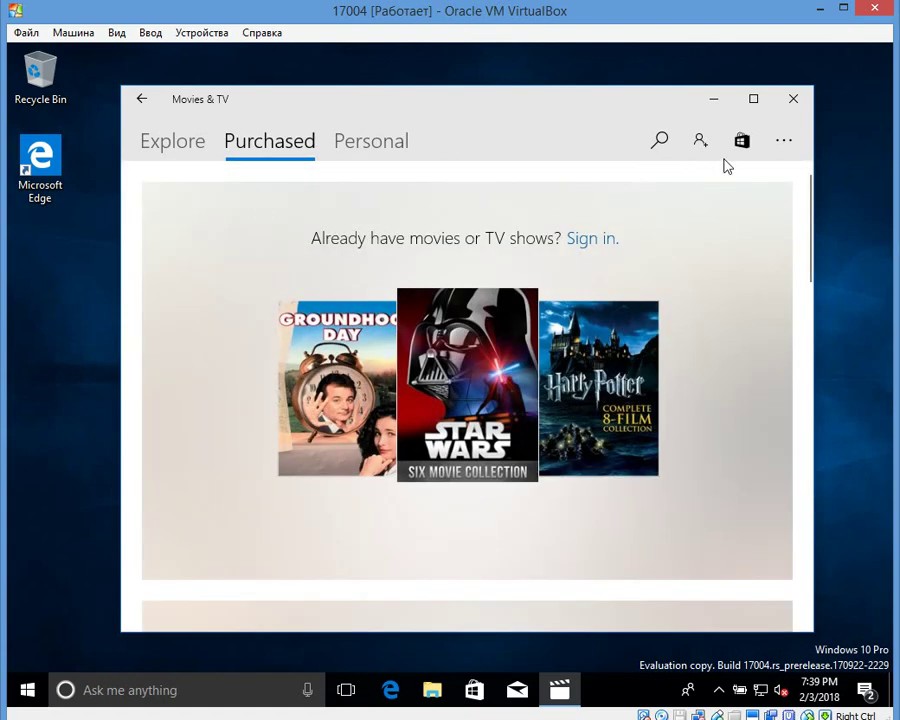
pyautogui.click(715, 100)
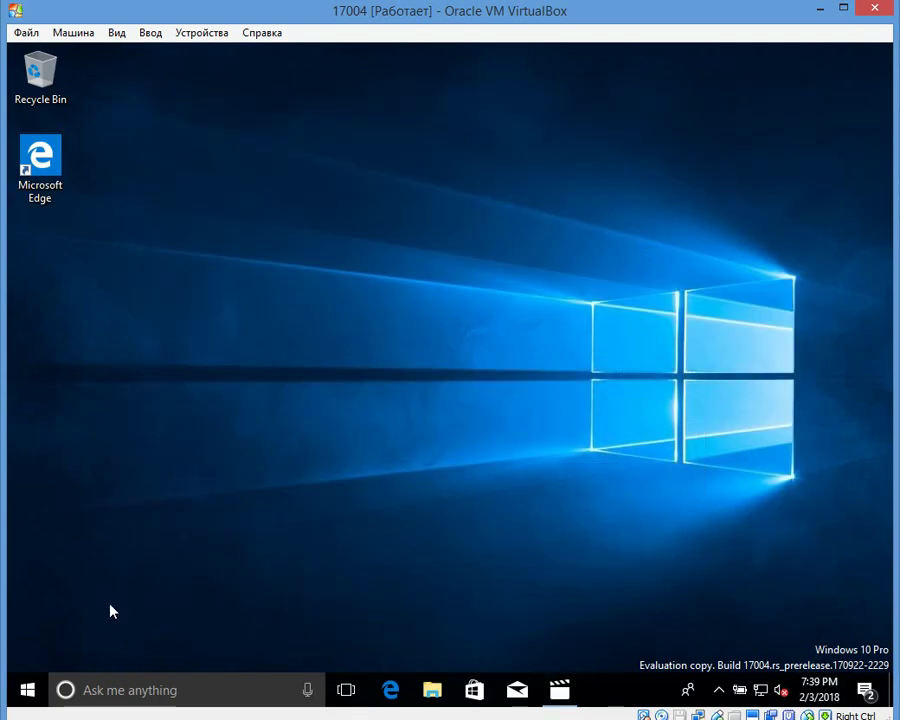
# Step: Launch the Paid Wi-Fi & Cellular app from the list of installed apps
pyautogui.click(27, 690)
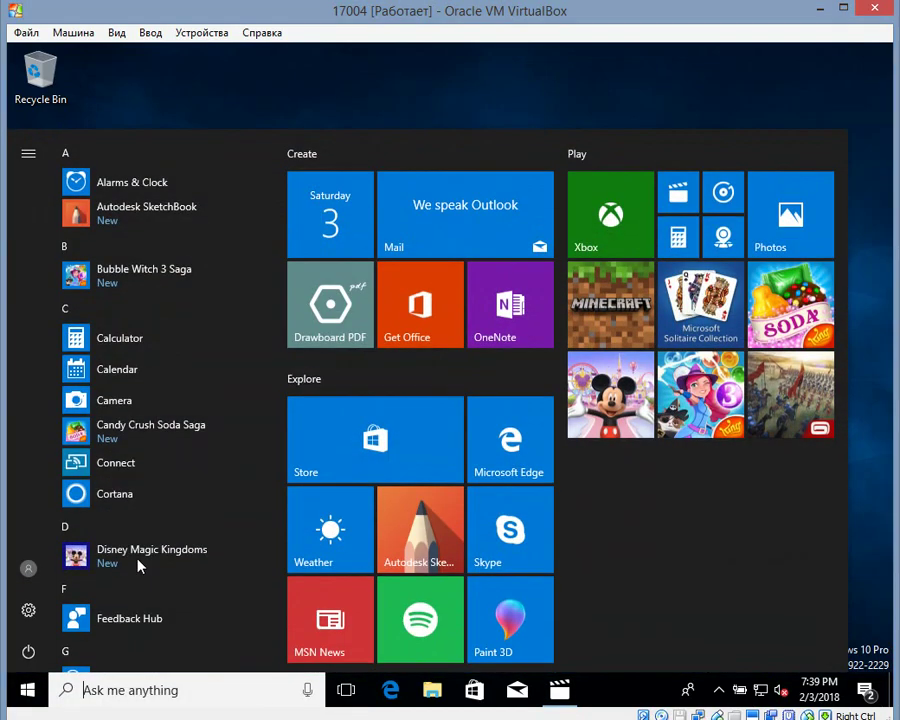
pyautogui.scroll(-1, 162, 432)
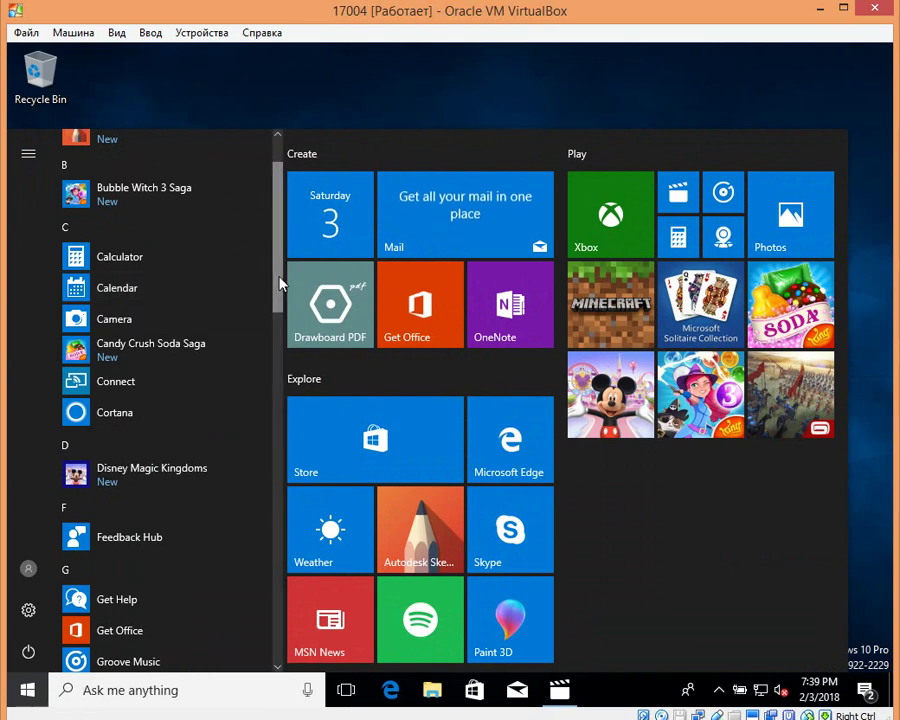
pyautogui.scroll(-1, 189, 335)
pyautogui.scroll(-5, 185, 345)
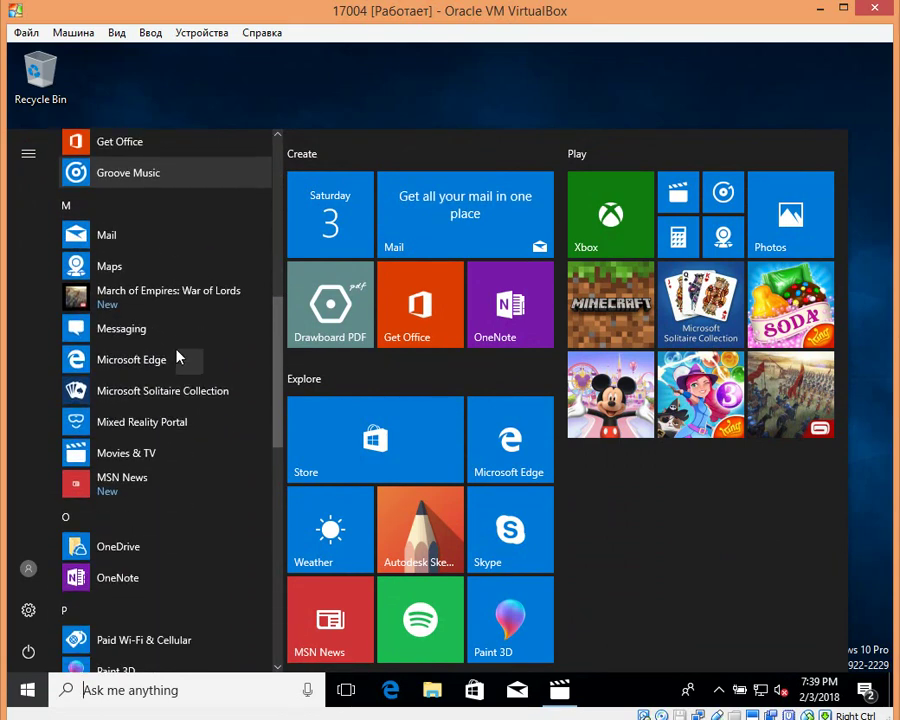
pyautogui.scroll(-2, 165, 358)
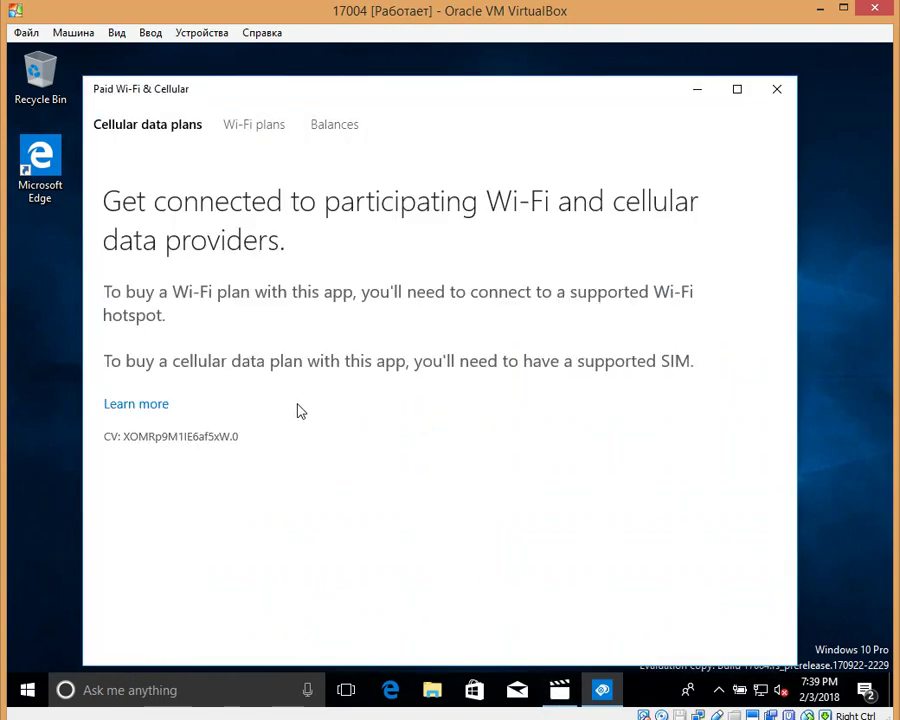
# Step: View the Wi-Fi plans and Balances pages of Paid Wi-Fi & Cellular
pyautogui.click(250, 127)
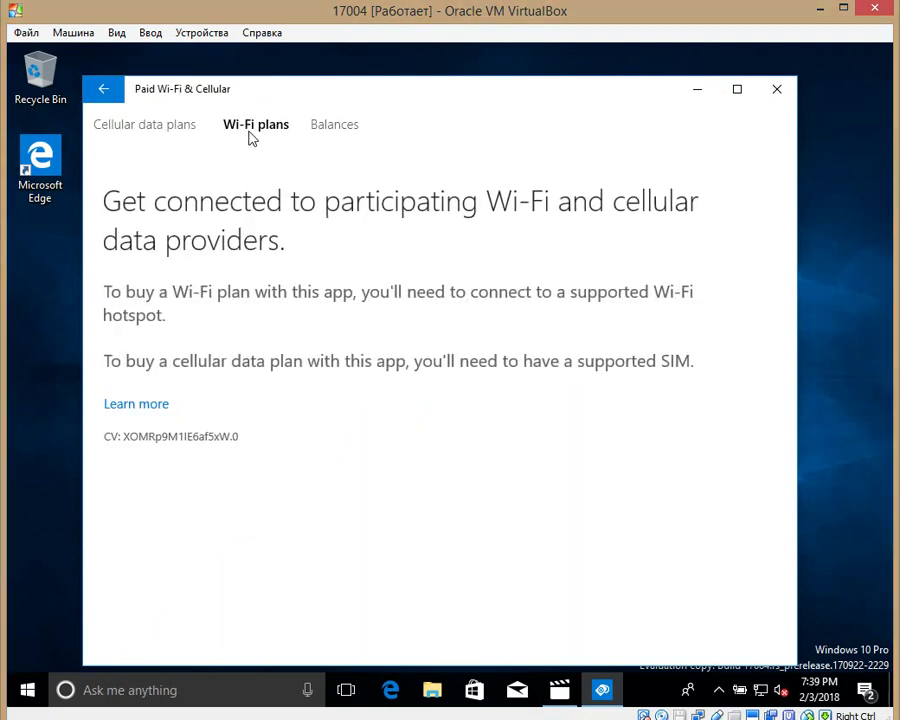
pyautogui.click(336, 130)
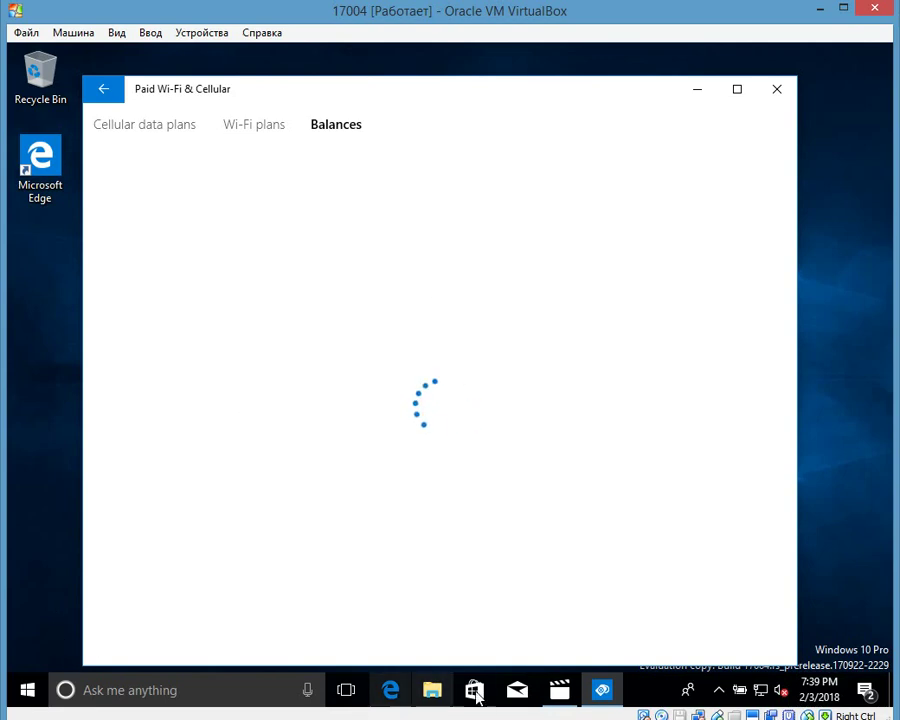
# Step: Restore the minimized Movies & TV window and close both it and Paid Wi-Fi & Cellular
pyautogui.click(559, 690)
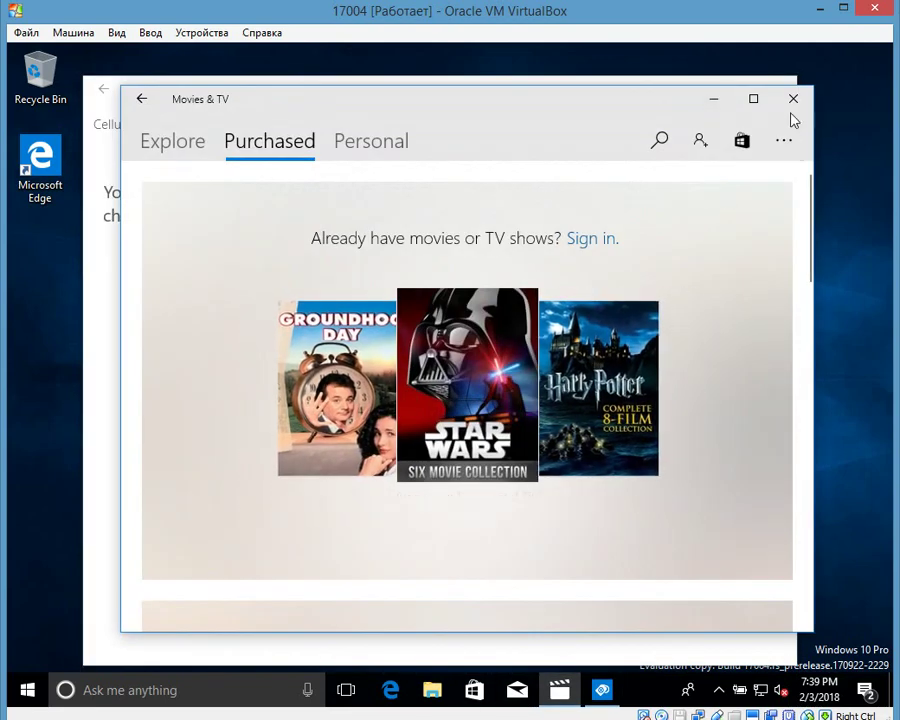
pyautogui.click(793, 100)
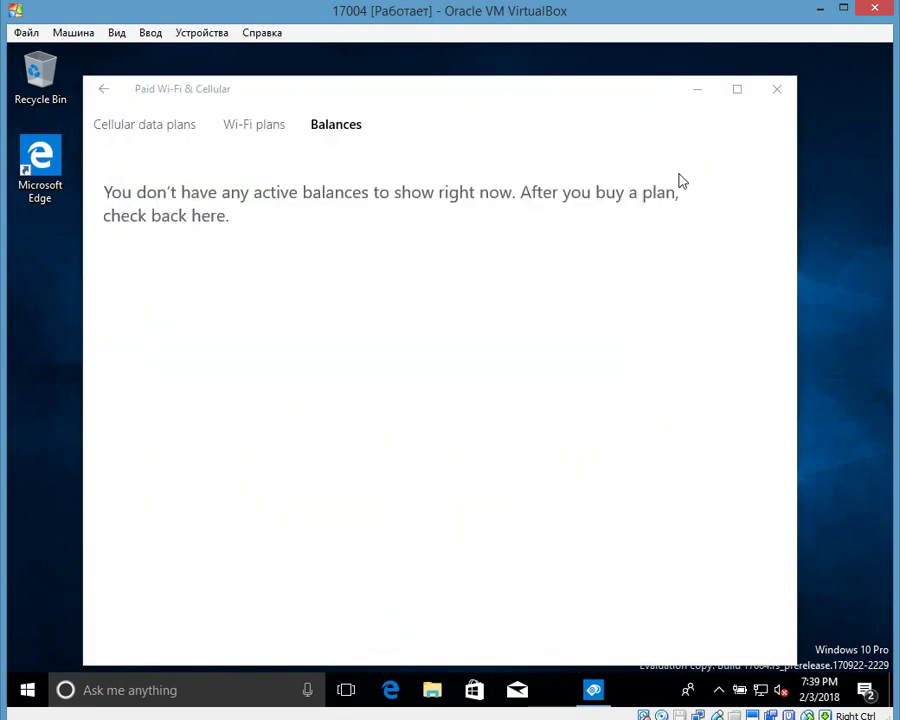
pyautogui.click(777, 94)
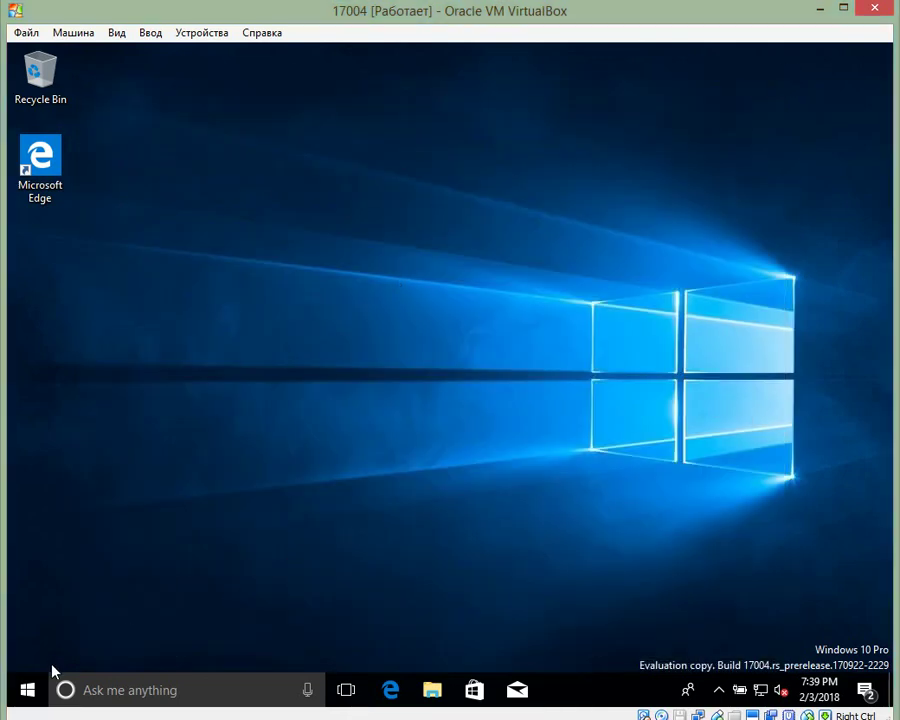
# Step: Start MSN News from the list of installed apps
pyautogui.click(28, 690)
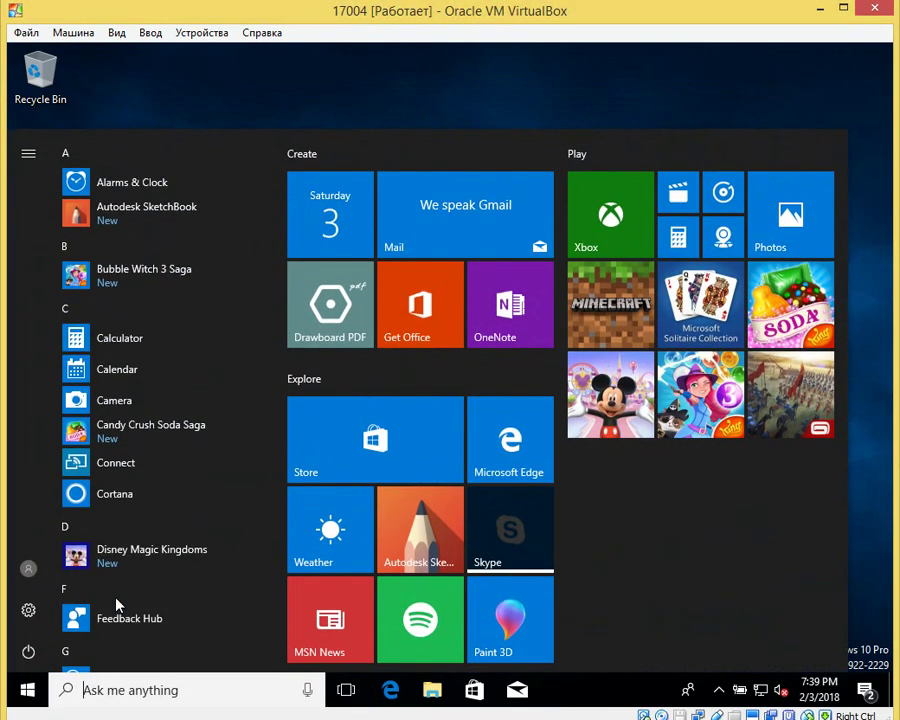
pyautogui.scroll(-3, 140, 600)
pyautogui.scroll(-5, 181, 543)
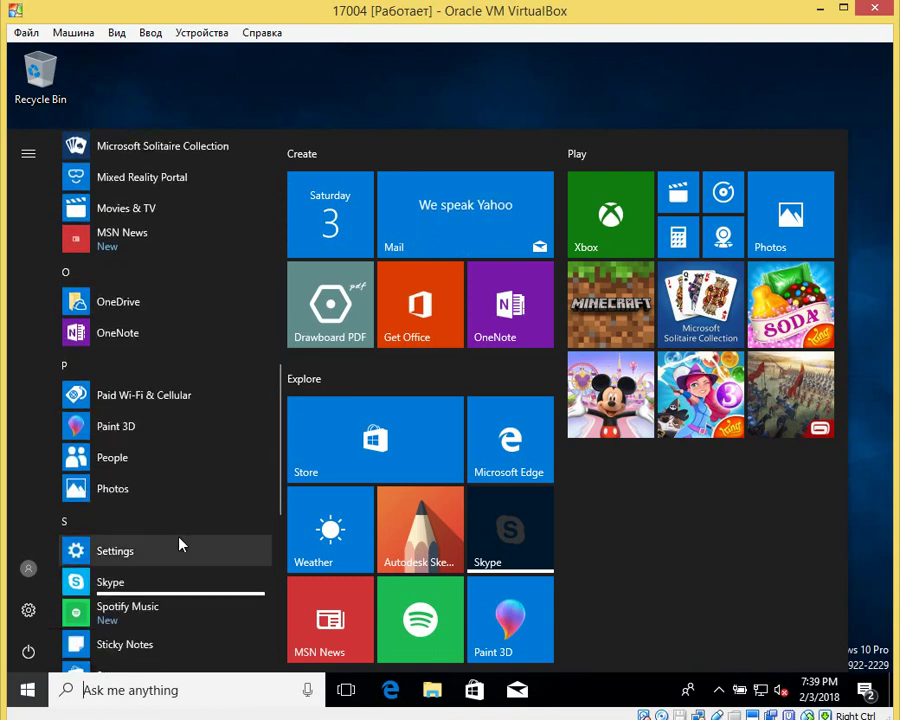
pyautogui.click(108, 253)
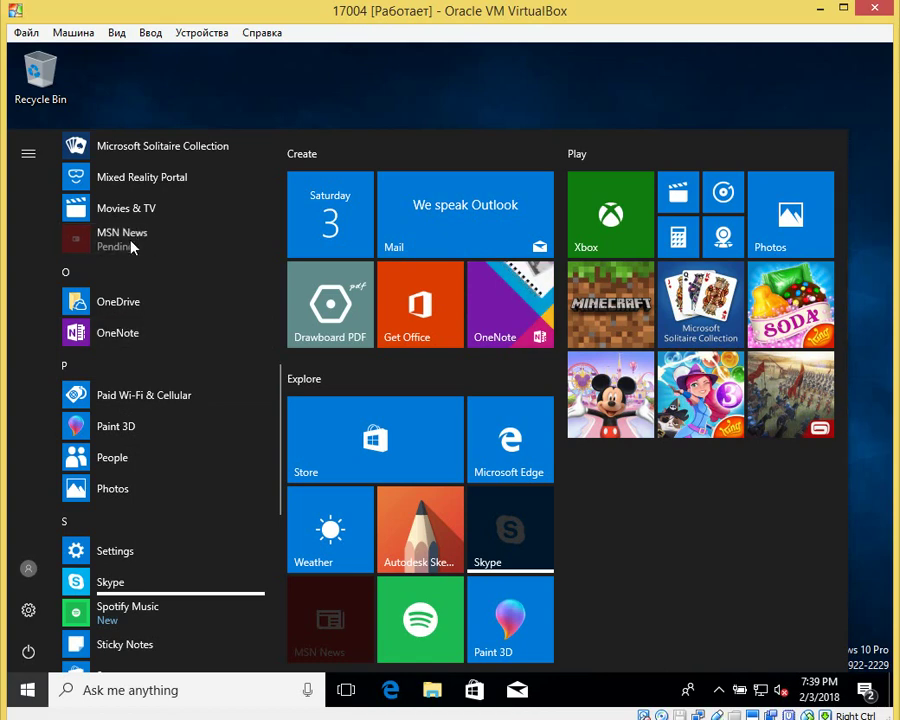
# Step: Launch Paint 3D from the list of installed apps and create a new drawing
pyautogui.click(122, 434)
pyautogui.scroll(-1, 124, 444)
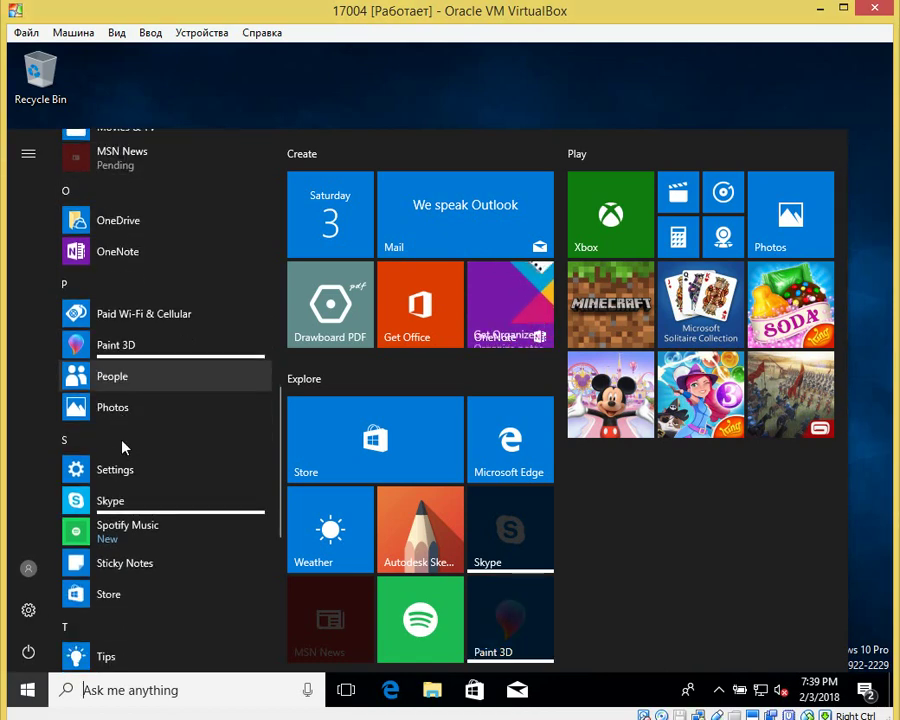
pyautogui.click(128, 354)
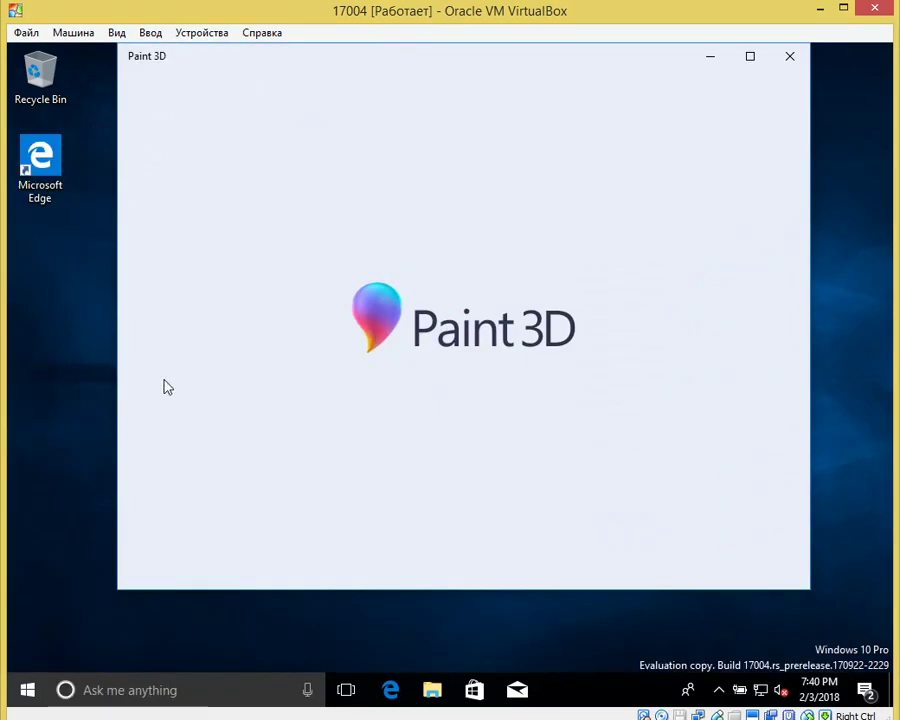
pyautogui.moveTo(318, 75); pyautogui.dragTo(306, 108)
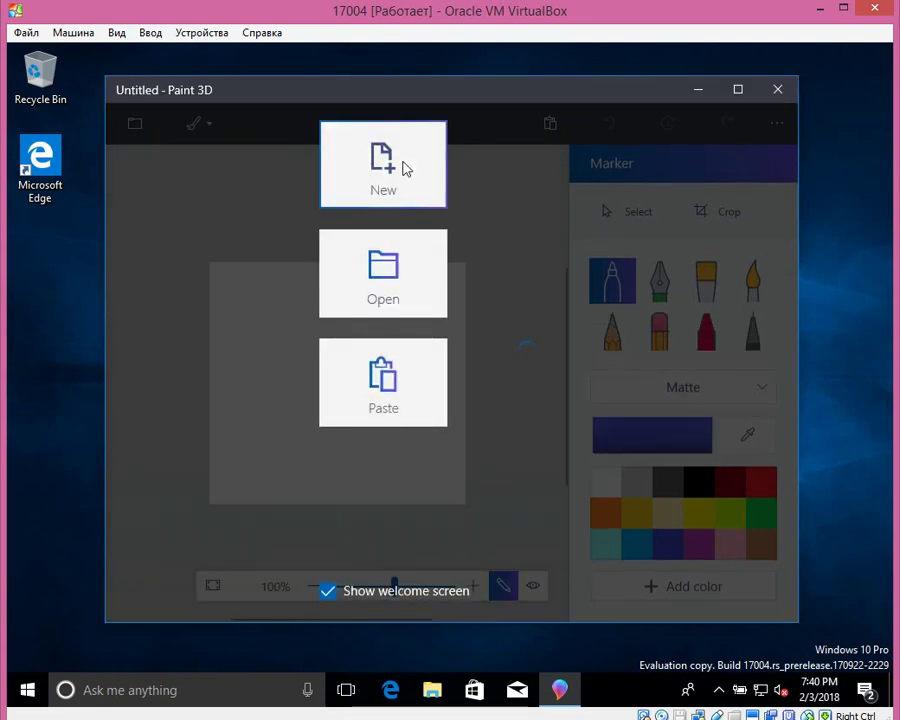
pyautogui.click(404, 169)
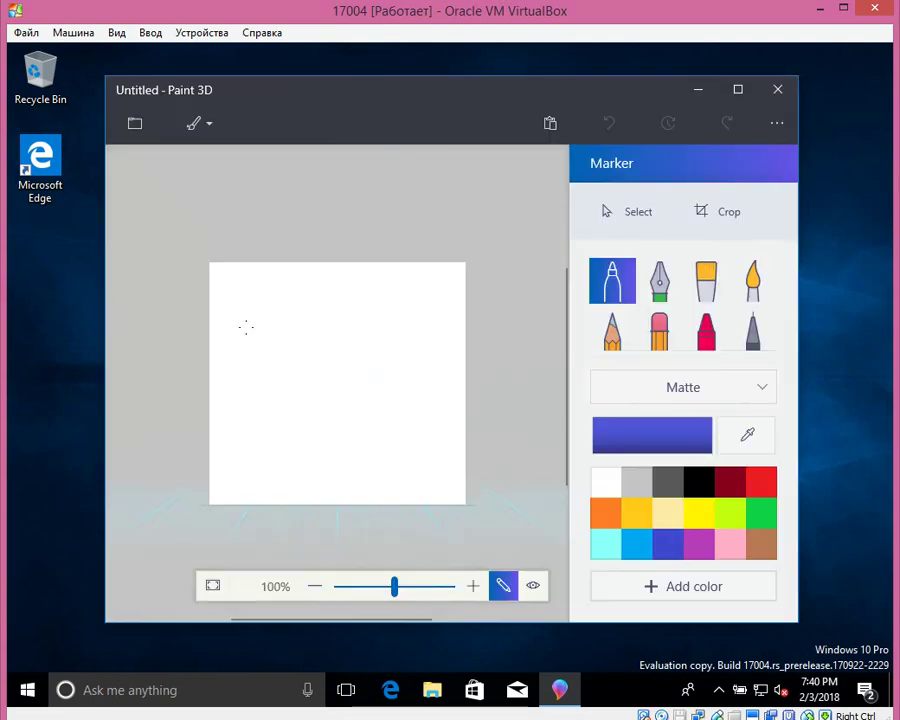
# Step: Draw large blue freehand figures with the Marker and underline them with a Calligraphy pen stroke and a broad Oil brush stroke
pyautogui.moveTo(241, 306)
pyautogui.mouseDown()
pyautogui.moveTo(268, 297)
pyautogui.moveTo(259, 362)
pyautogui.mouseUp()
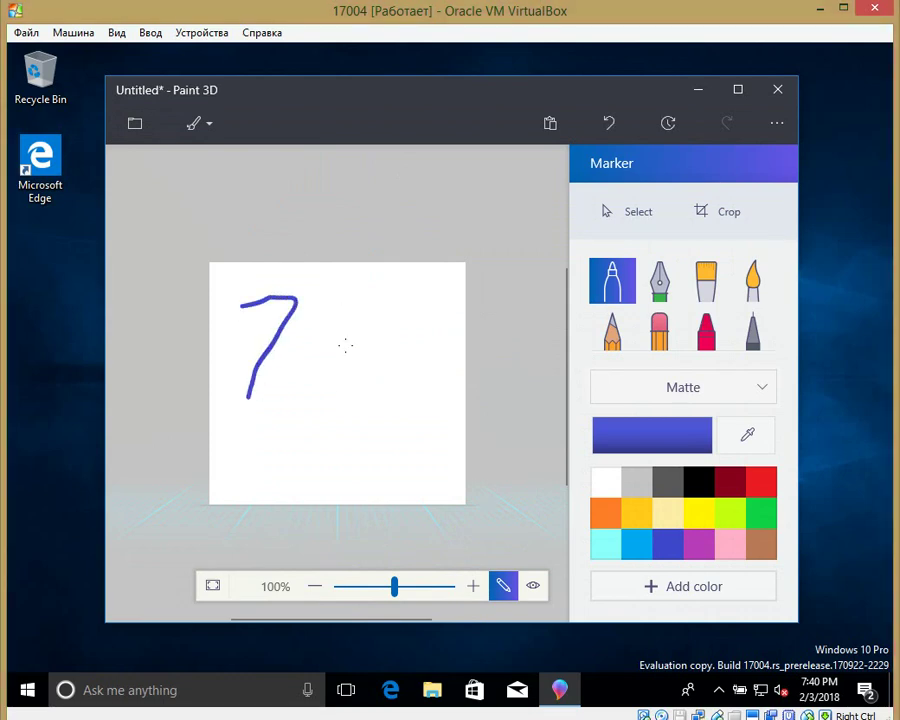
pyautogui.moveTo(335, 312)
pyautogui.mouseDown()
pyautogui.moveTo(292, 375)
pyautogui.moveTo(378, 385)
pyautogui.mouseUp()
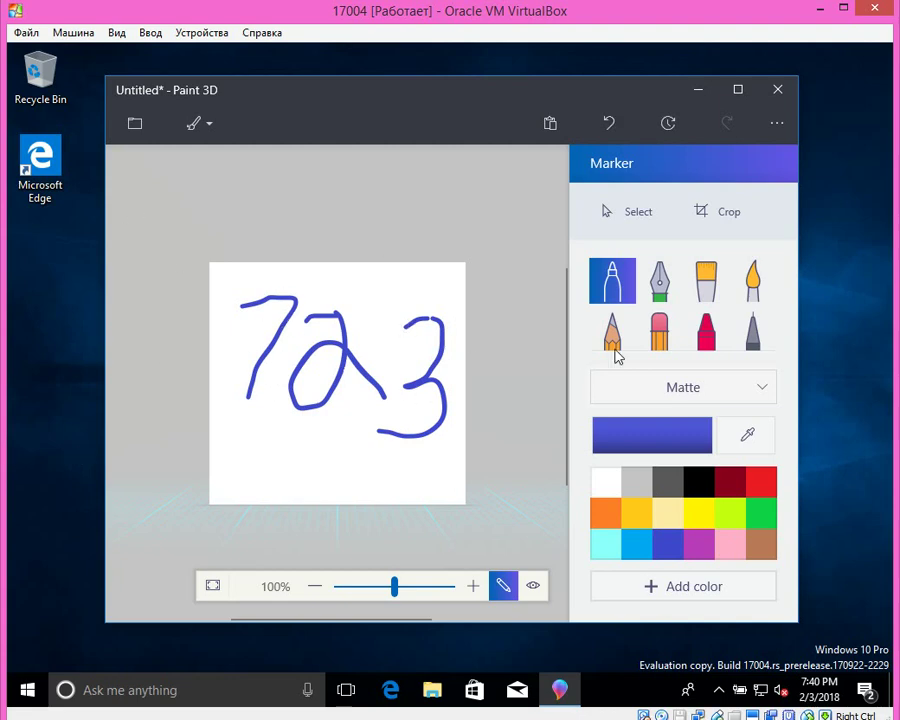
pyautogui.click(648, 283)
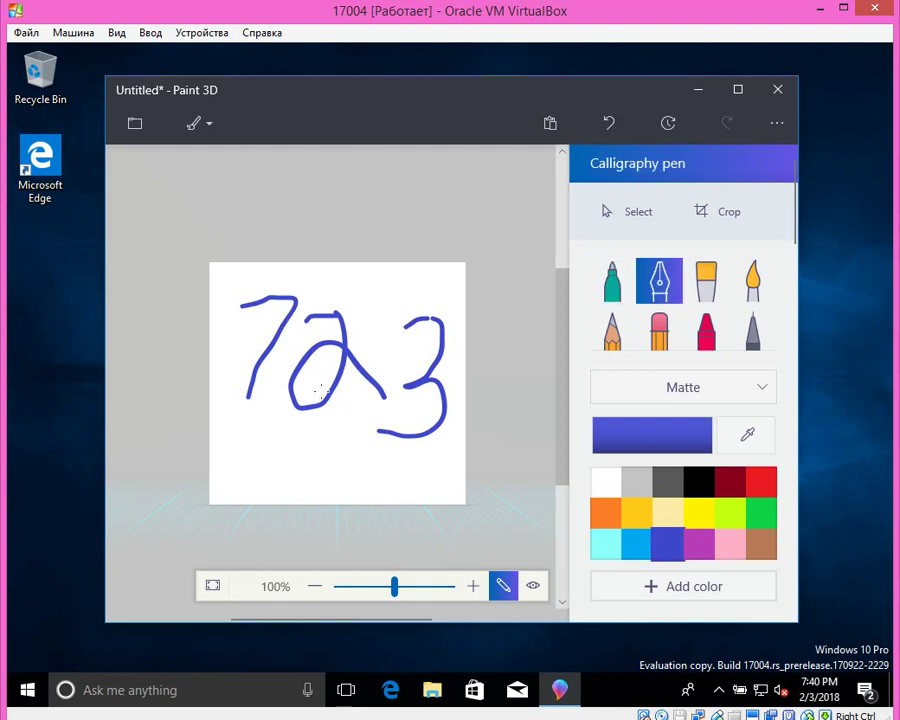
pyautogui.moveTo(242, 428); pyautogui.dragTo(475, 480)
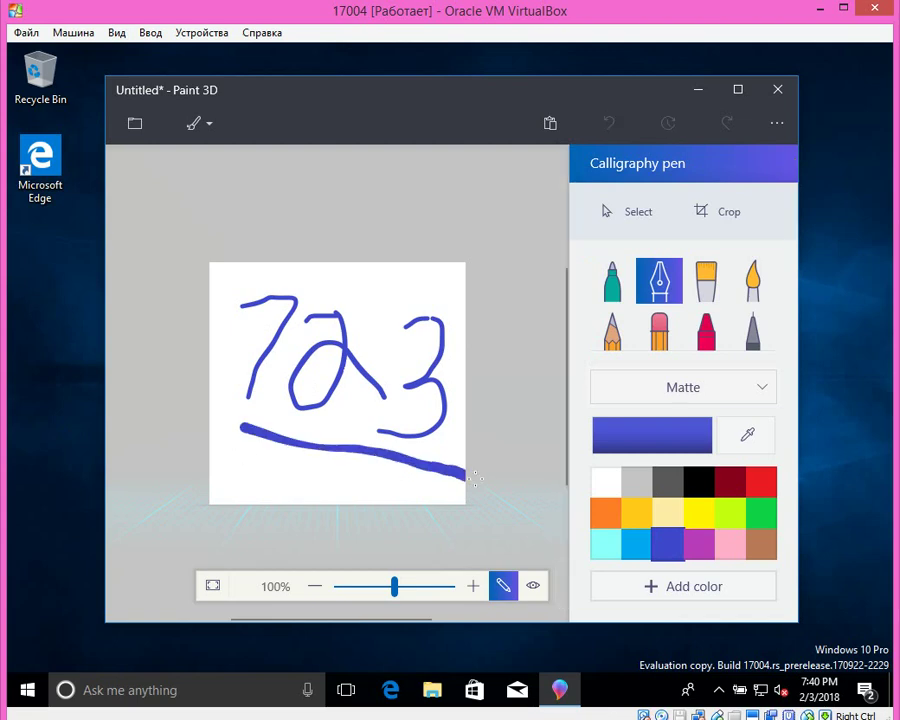
pyautogui.click(710, 292)
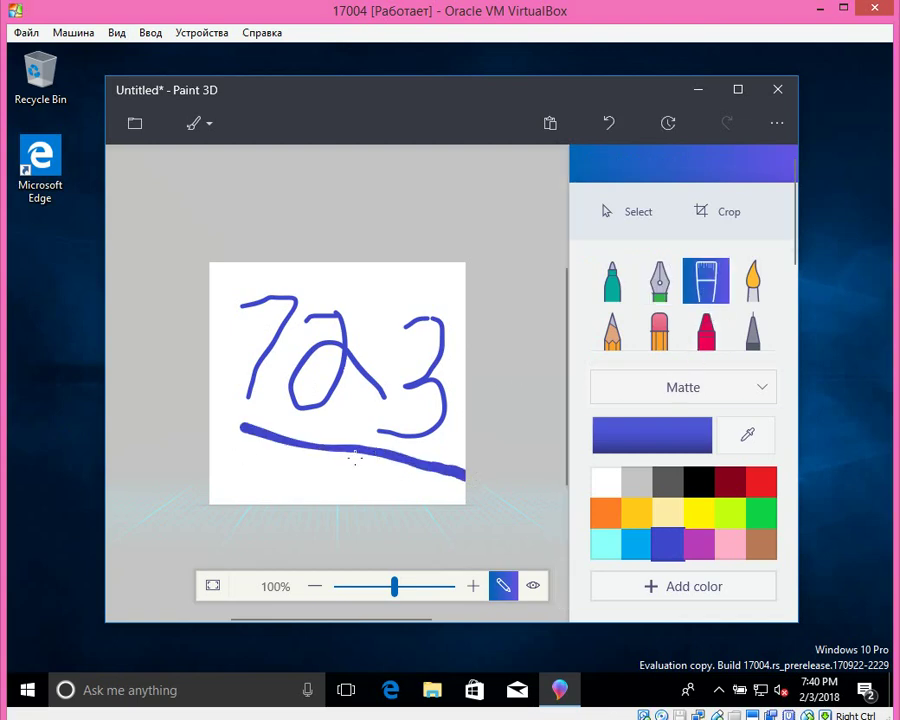
pyautogui.moveTo(348, 466); pyautogui.dragTo(523, 495)
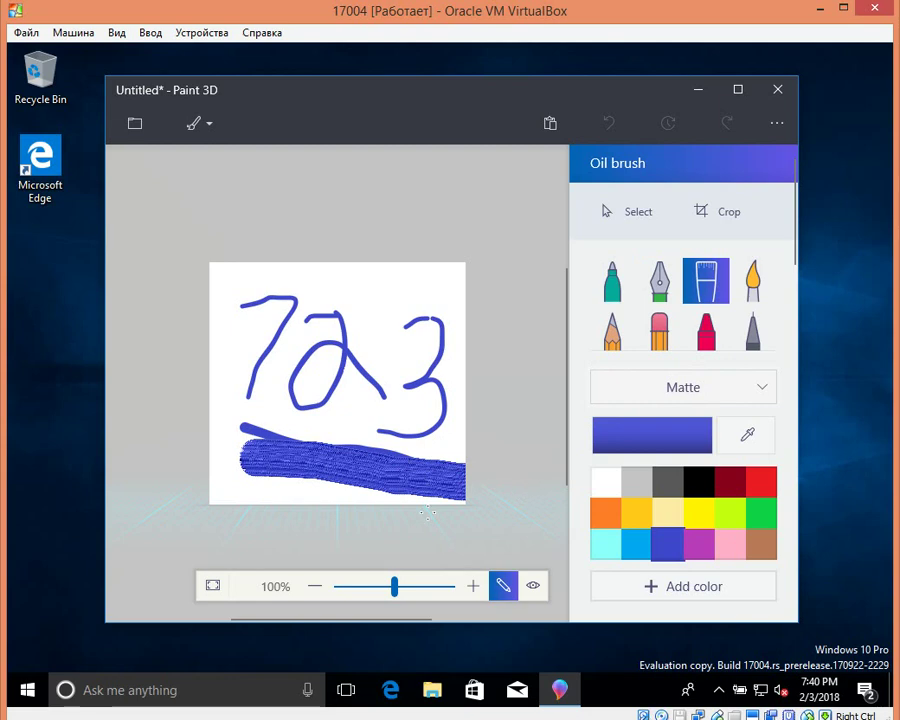
# Step: Show the toolbar labels and draw a blue 3D sphere over the upper part of the canvas
pyautogui.click(776, 127)
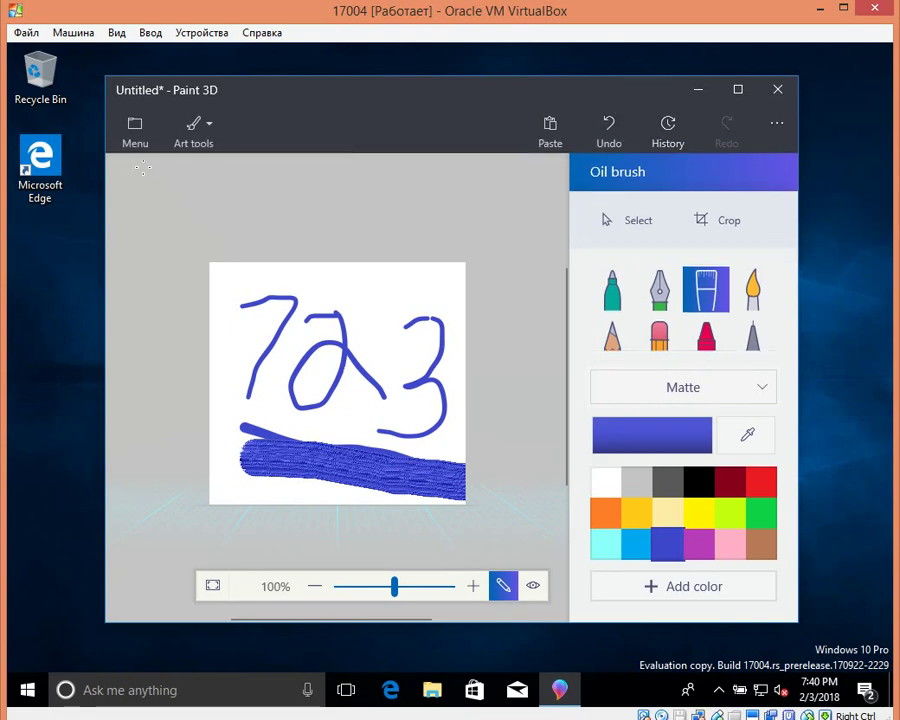
pyautogui.click(212, 145)
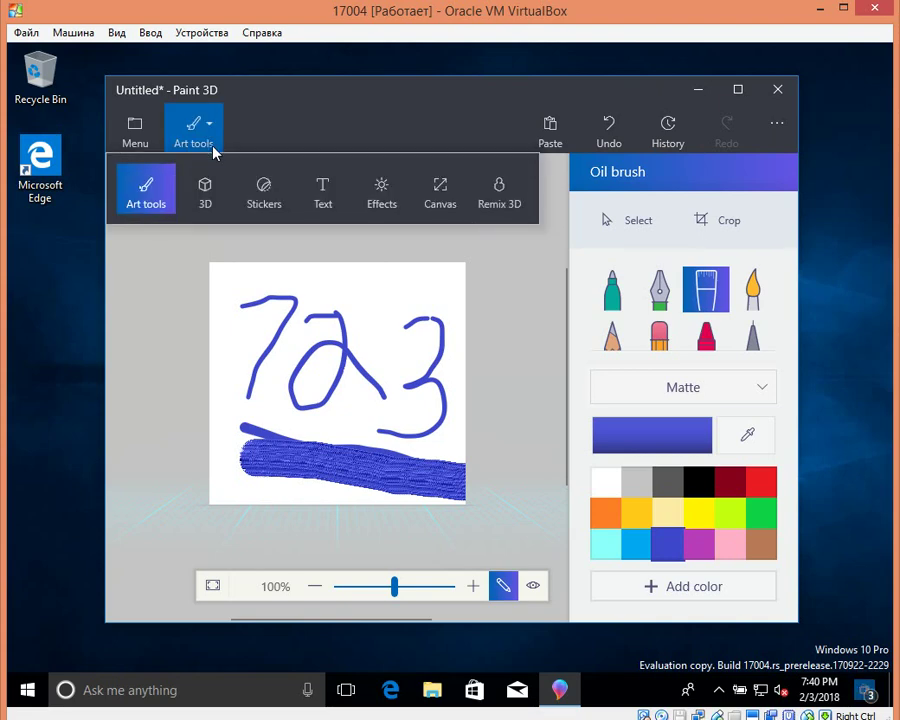
pyautogui.click(202, 198)
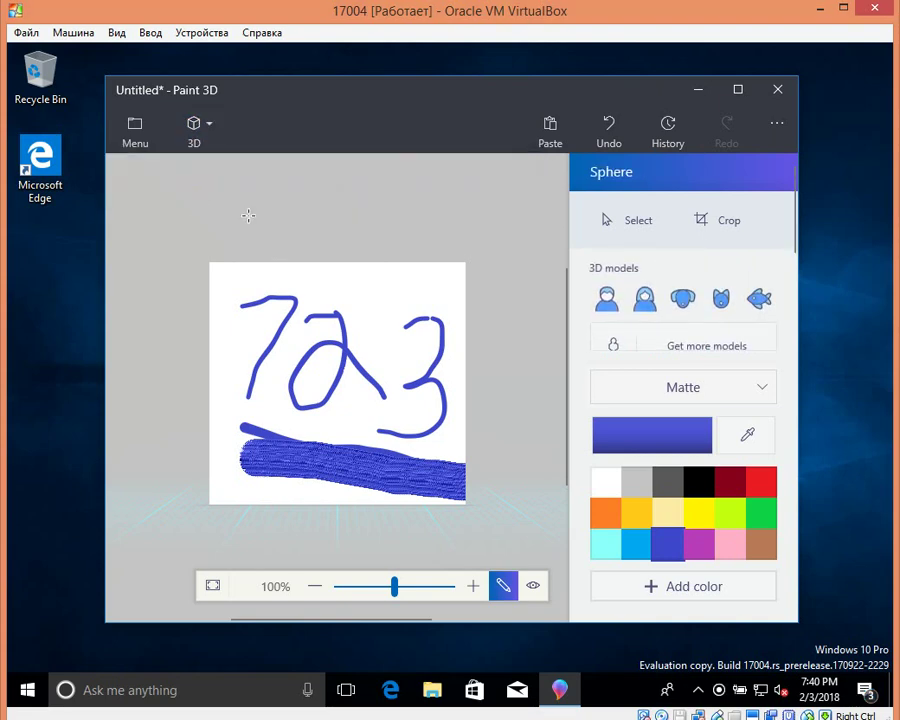
pyautogui.moveTo(248, 215)
pyautogui.mouseDown()
pyautogui.moveTo(301, 295)
pyautogui.moveTo(462, 363)
pyautogui.moveTo(420, 285)
pyautogui.moveTo(391, 343)
pyautogui.moveTo(321, 311)
pyautogui.mouseUp()
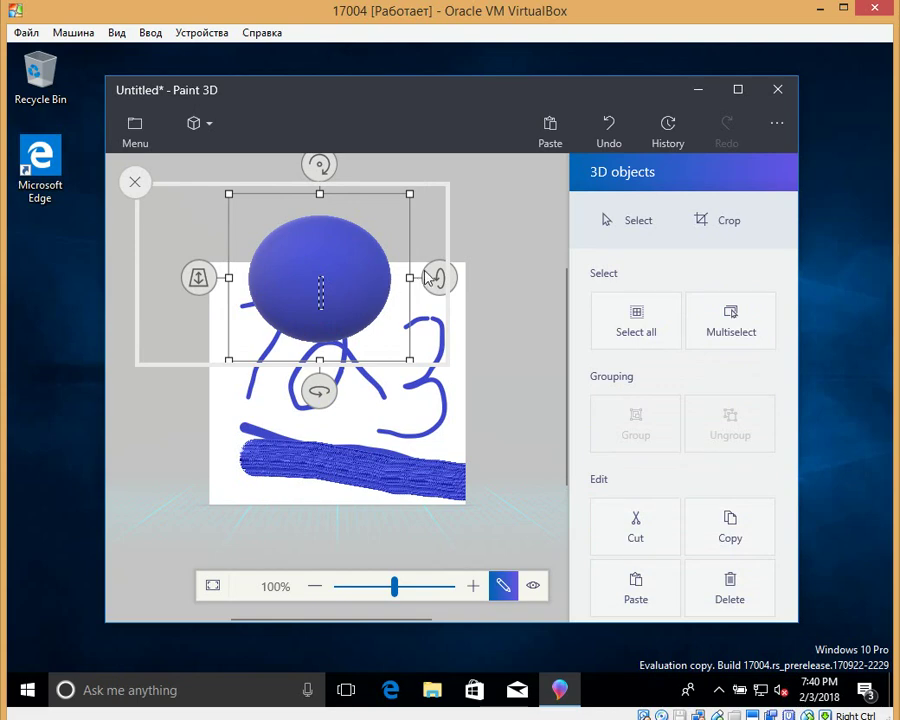
# Step: Turn the small narrow selection over the sphere into a 3D object with Make 3D
pyautogui.click(354, 216)
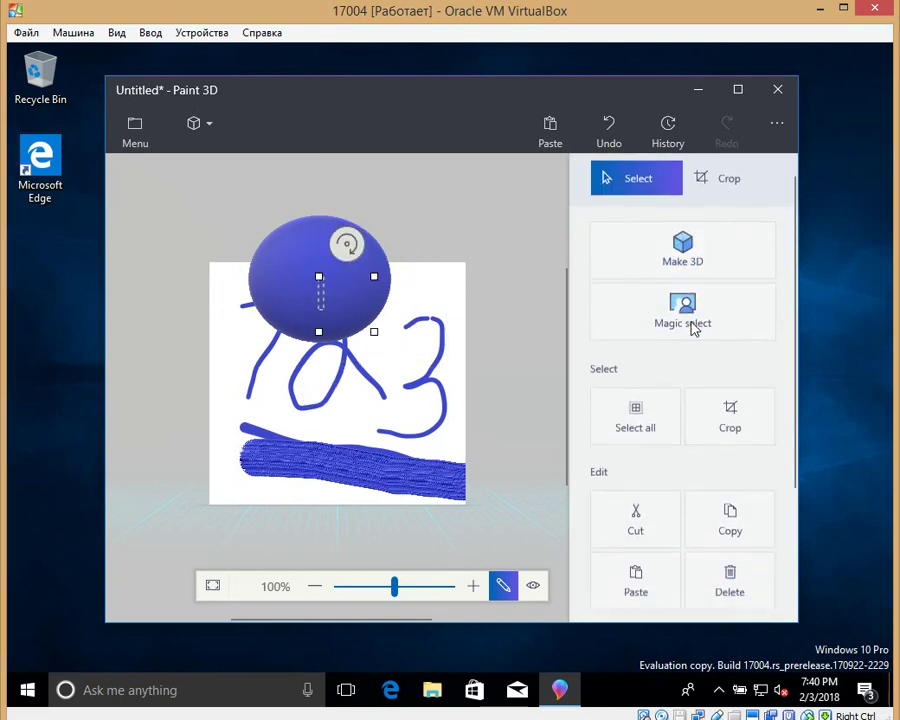
pyautogui.scroll(-1, 717, 243)
pyautogui.click(716, 249)
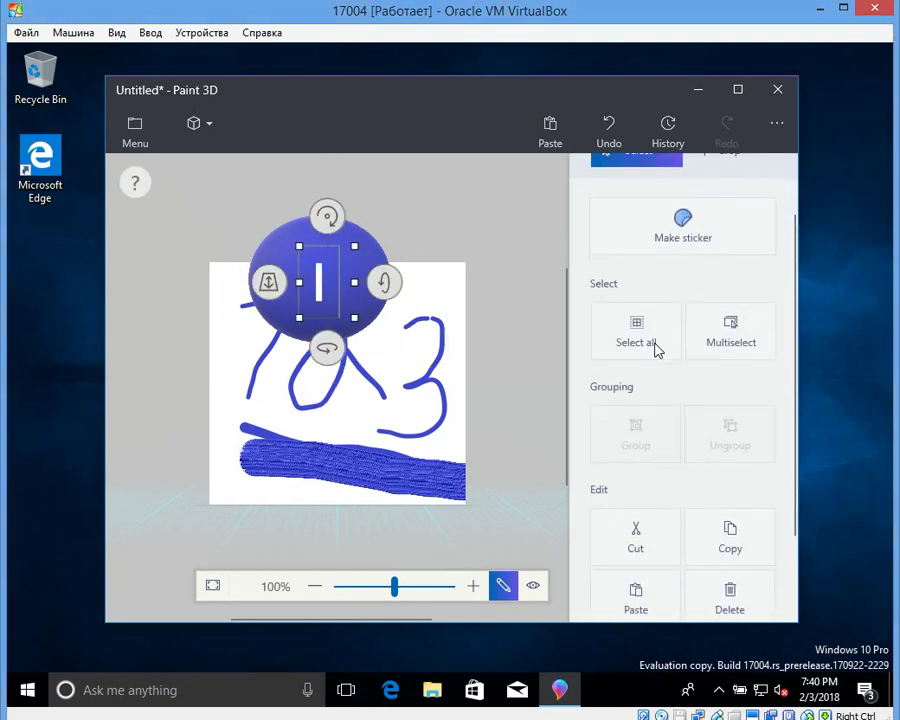
# Step: Deselect the new object and close Paint 3D without saving the drawing
pyautogui.click(492, 332)
pyautogui.click(778, 92)
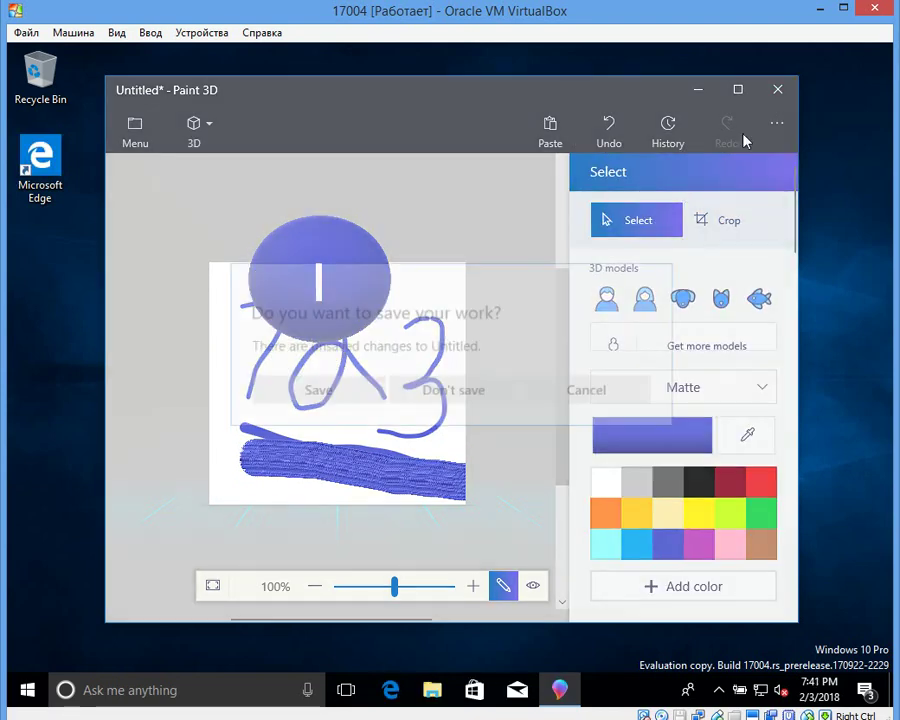
pyautogui.click(453, 393)
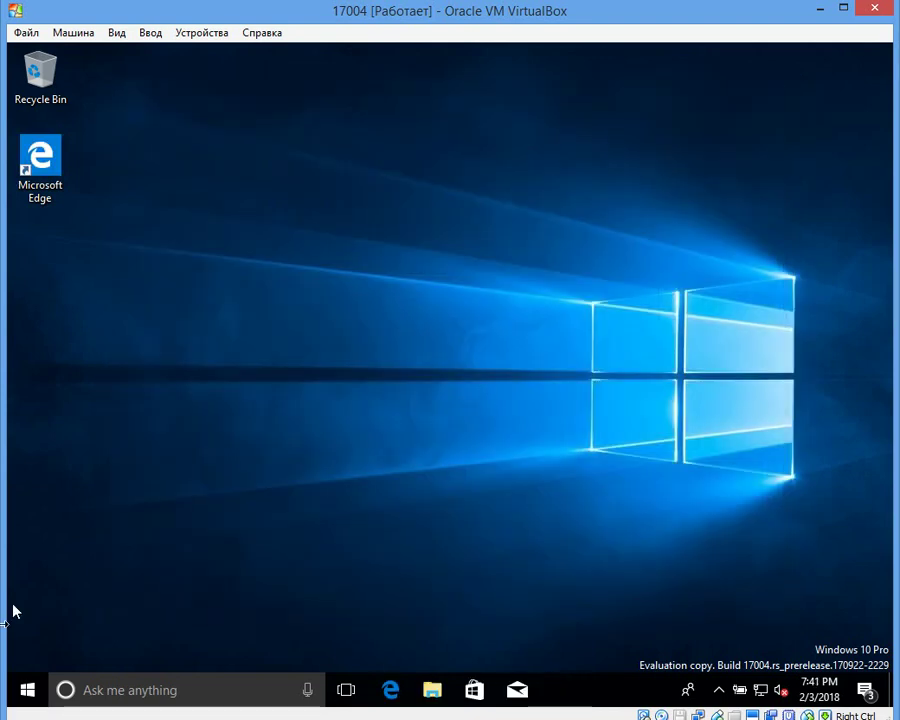
# Step: Launch Sticky Notes from the list of installed apps and decline enabling insights
pyautogui.click(33, 695)
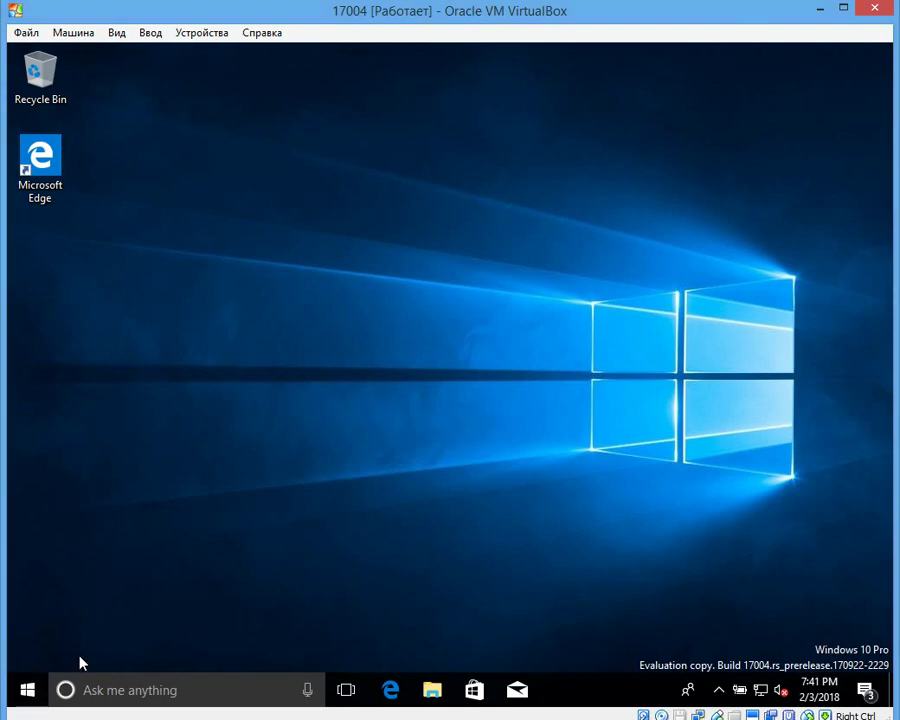
pyautogui.scroll(-10, 235, 445)
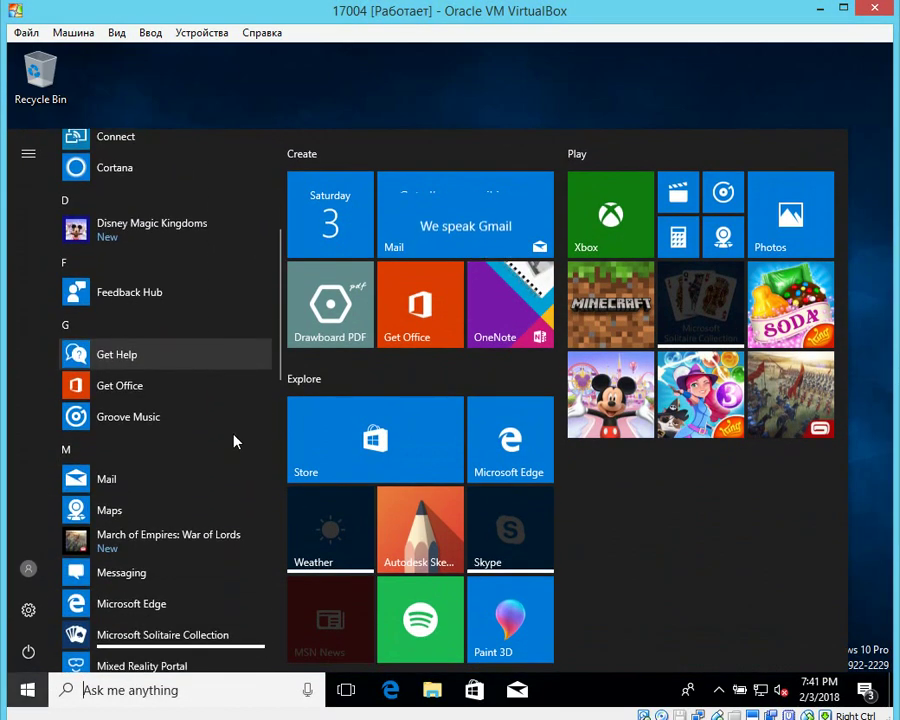
pyautogui.scroll(-5, 235, 446)
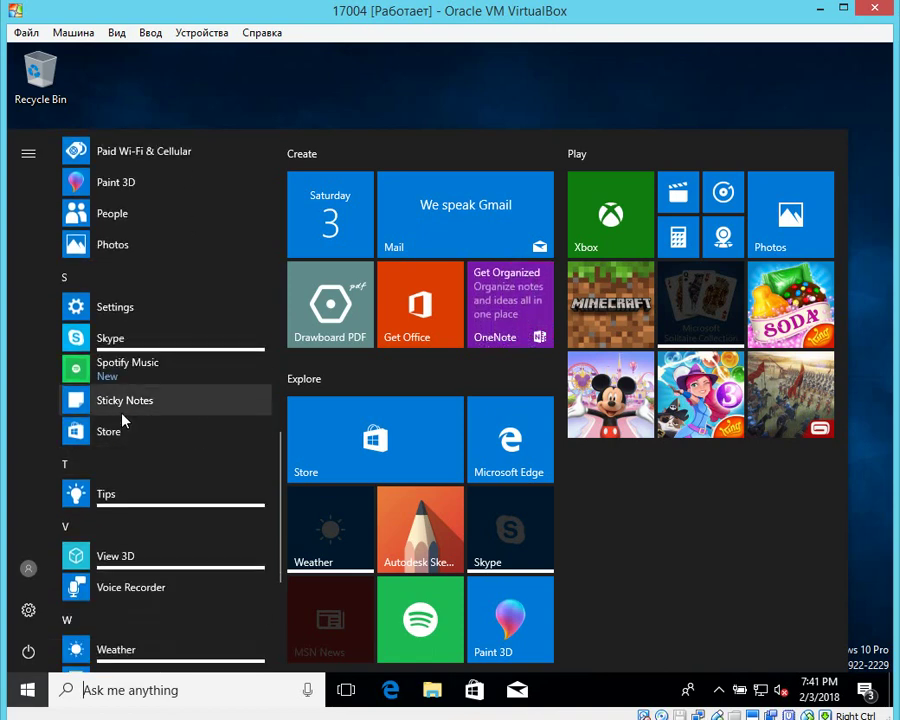
pyautogui.click(138, 410)
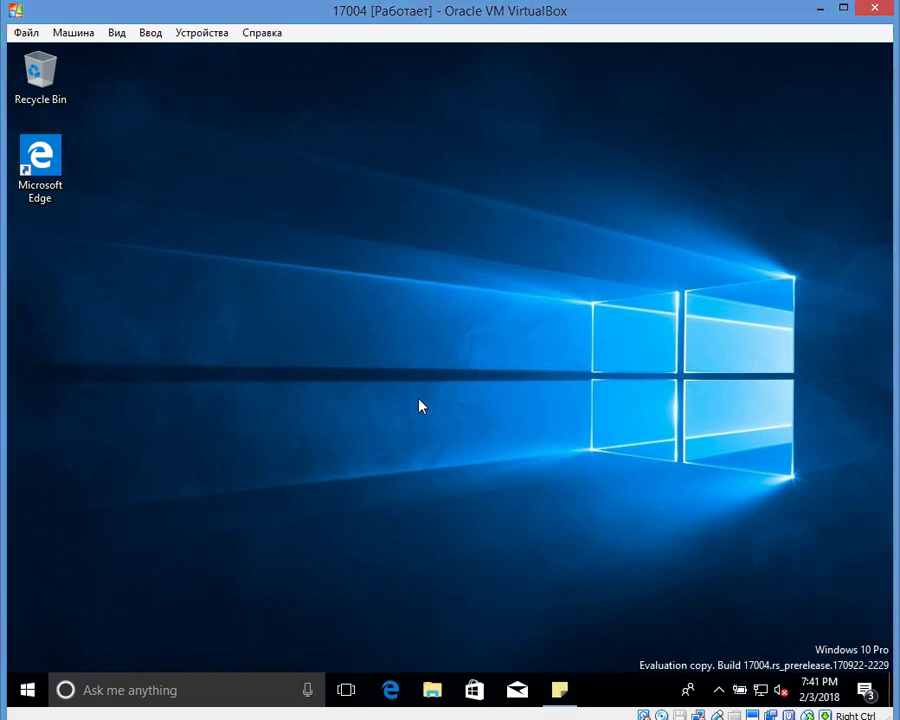
pyautogui.rightClick(556, 695)
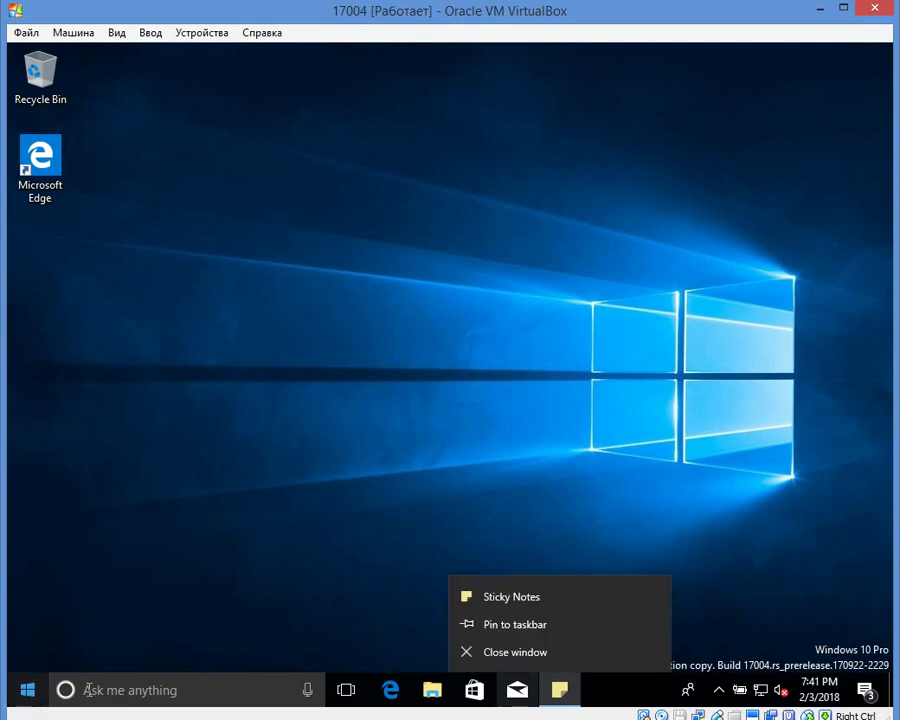
pyautogui.click(470, 598)
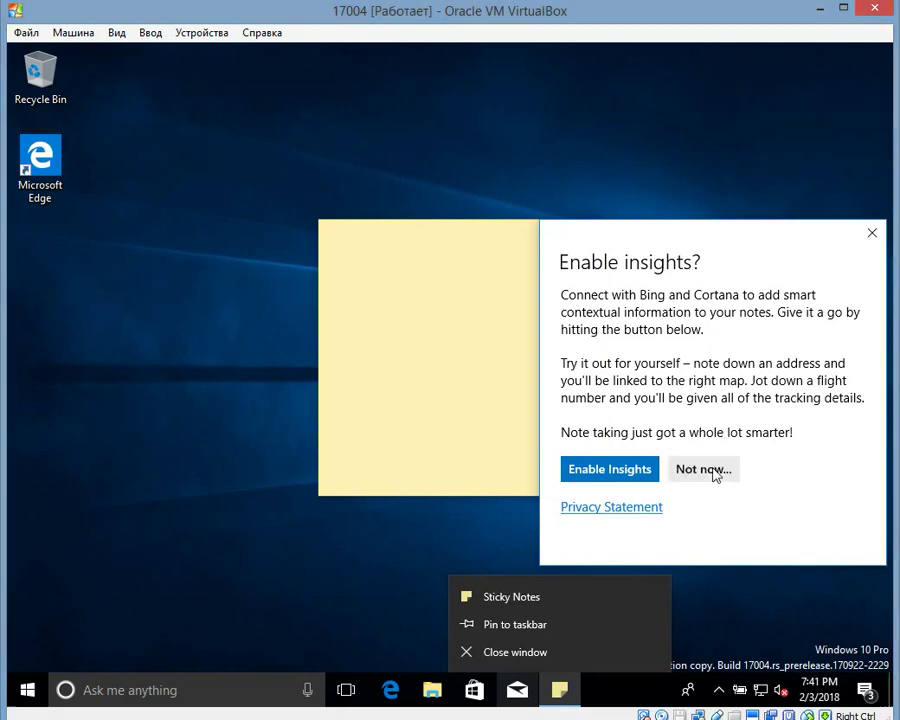
pyautogui.click(703, 469)
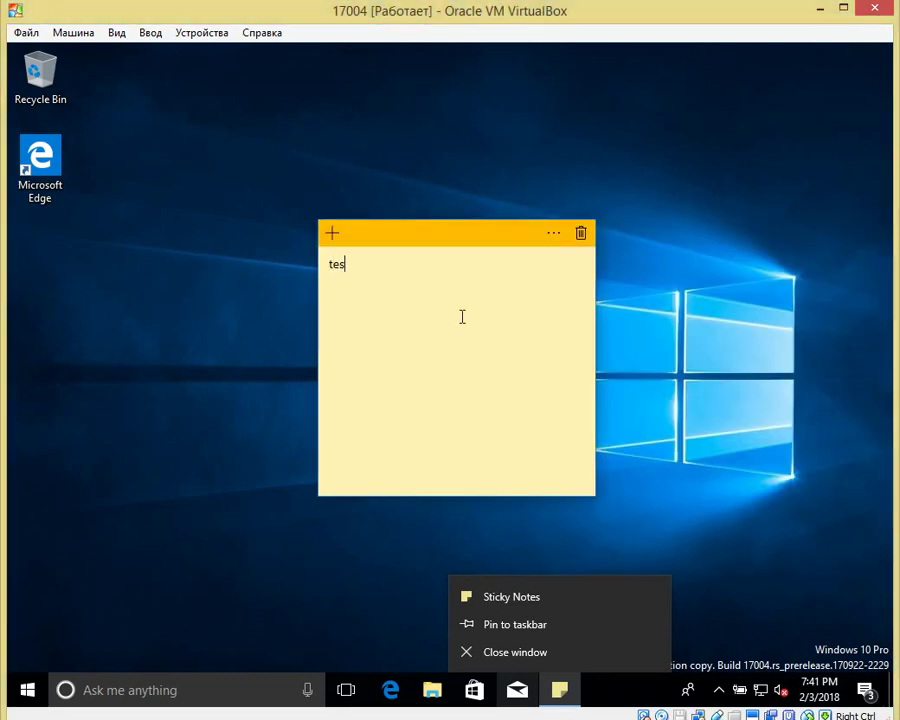
# Step: View the sticky note's options and close the Sticky Notes window
pyautogui.click(557, 234)
pyautogui.click(437, 386)
pyautogui.click(558, 664)
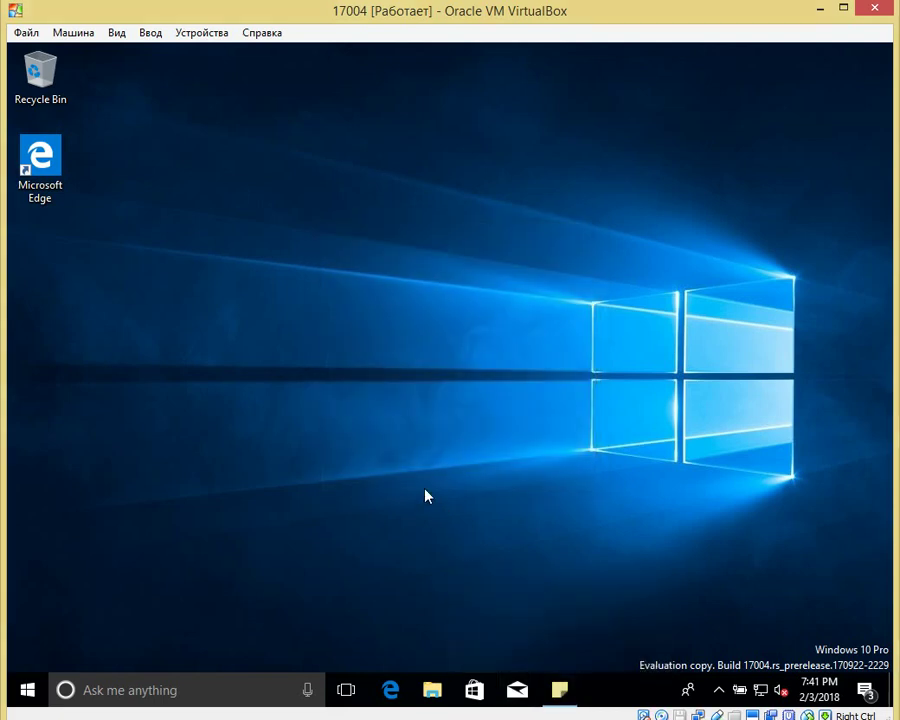
# Step: Launch the Weather app from the list of installed apps
pyautogui.click(43, 685)
pyautogui.scroll(-10, 141, 583)
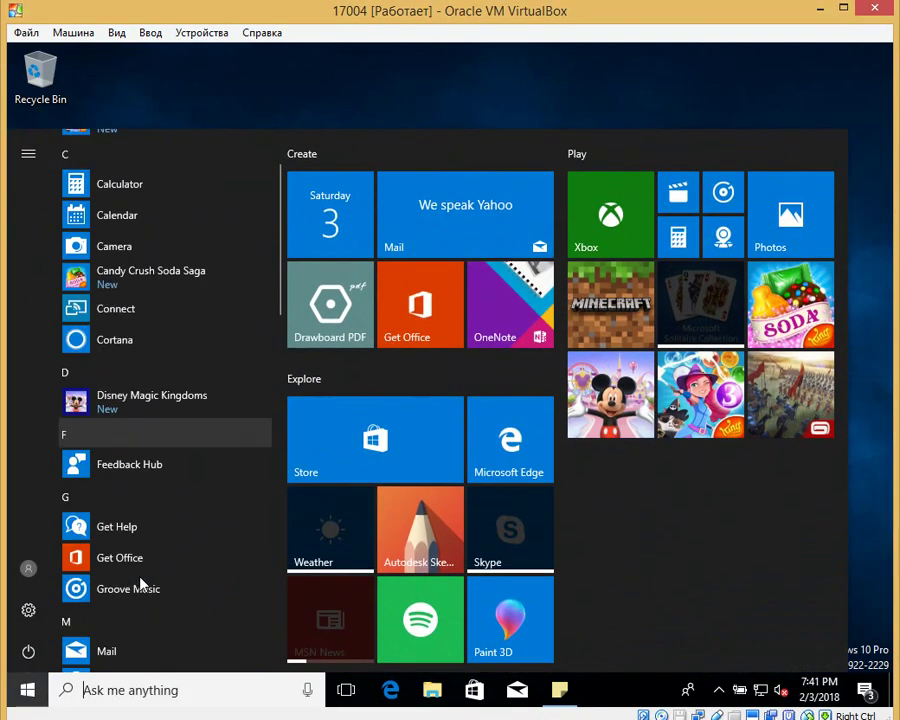
pyautogui.scroll(-5, 143, 538)
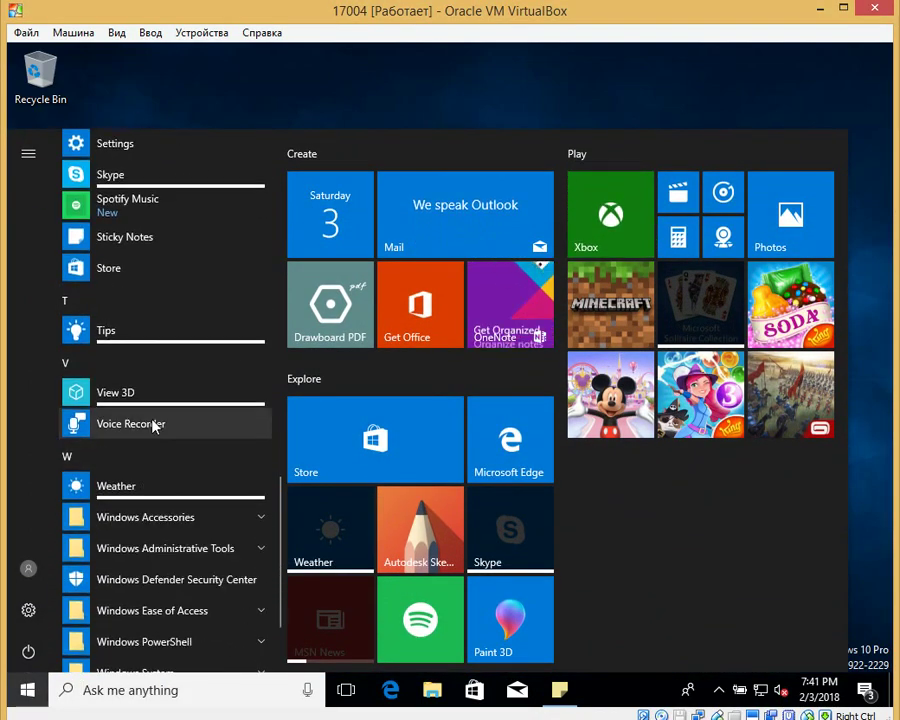
pyautogui.scroll(-3, 128, 450)
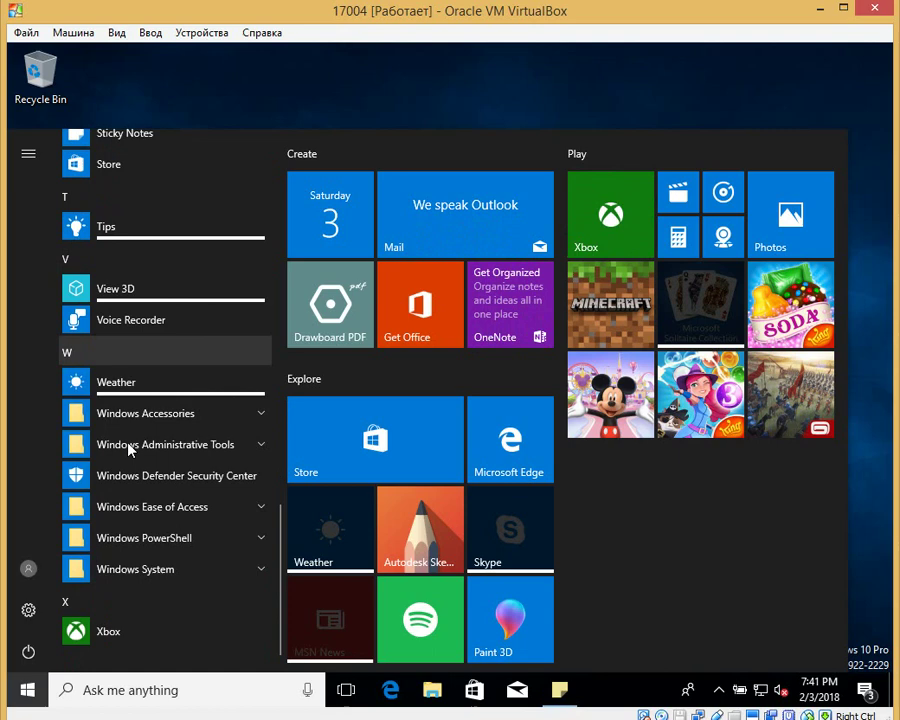
pyautogui.click(128, 370)
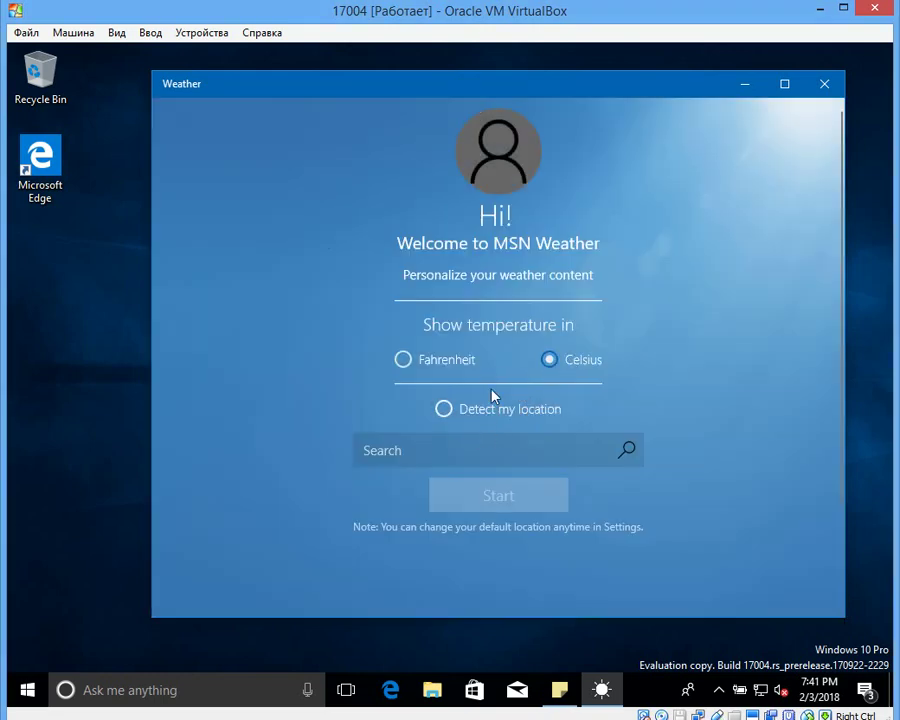
# Step: Choose automatic location detection in the Weather setup and allow access to the precise location
pyautogui.click(450, 450)
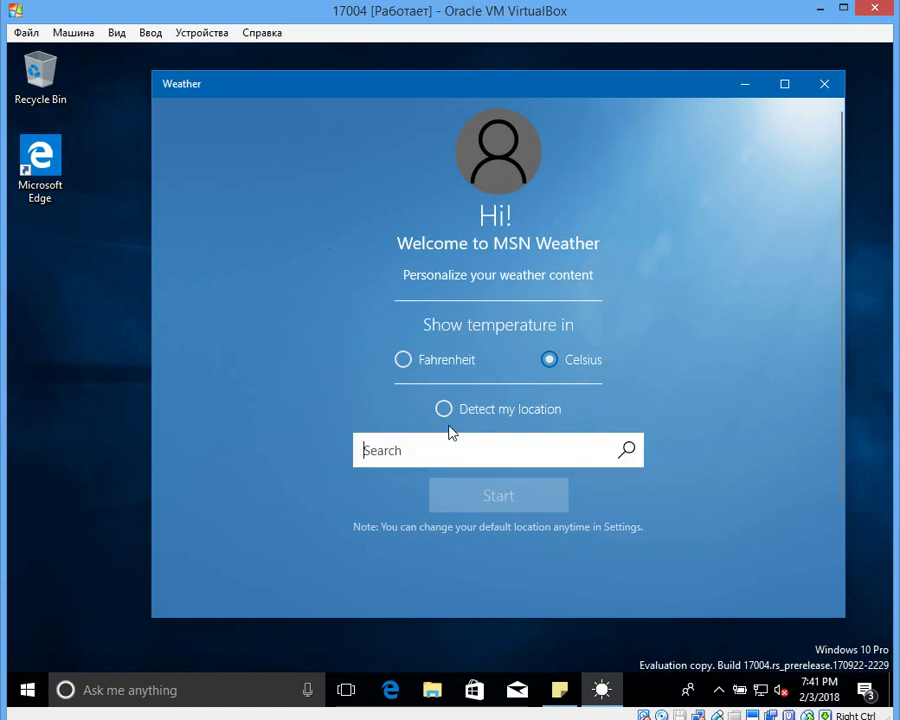
pyautogui.click(443, 409)
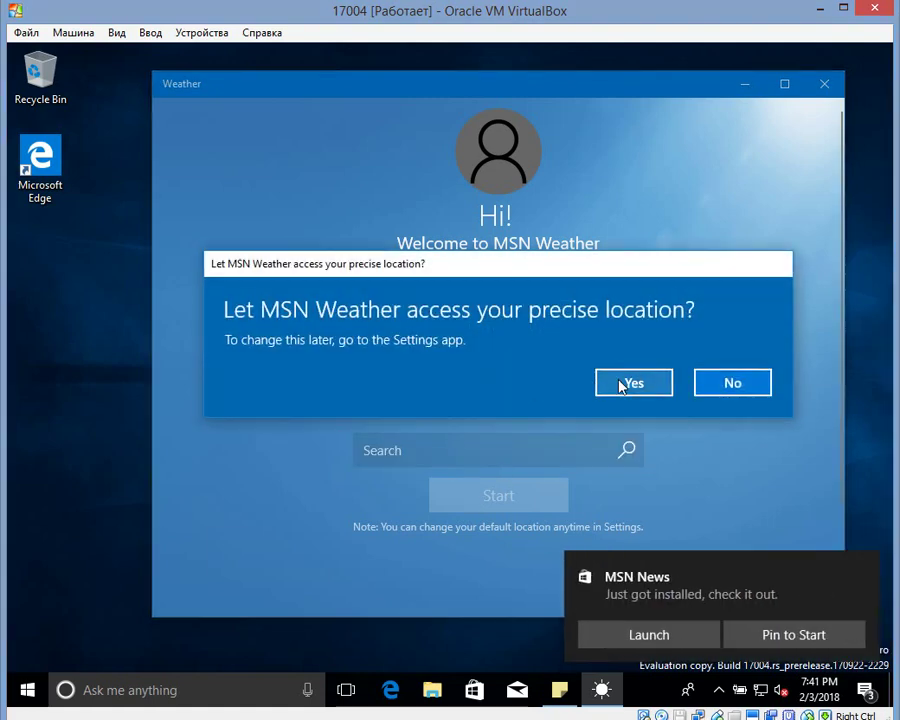
pyautogui.click(624, 385)
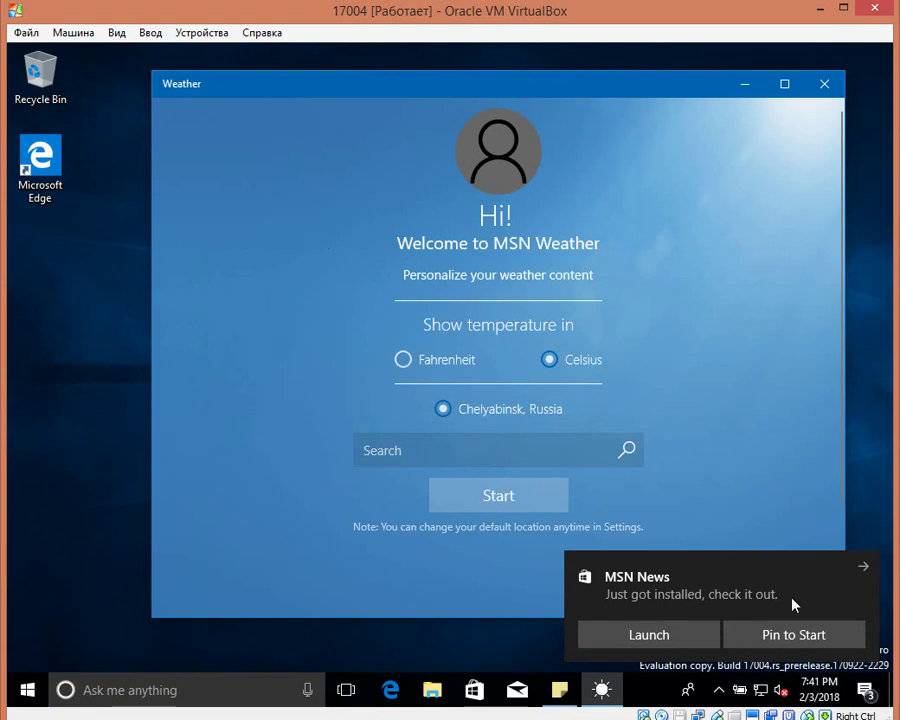
# Step: Launch MSN News from its install notification, skip choosing interests and keep breaking news alerts on
pyautogui.click(676, 641)
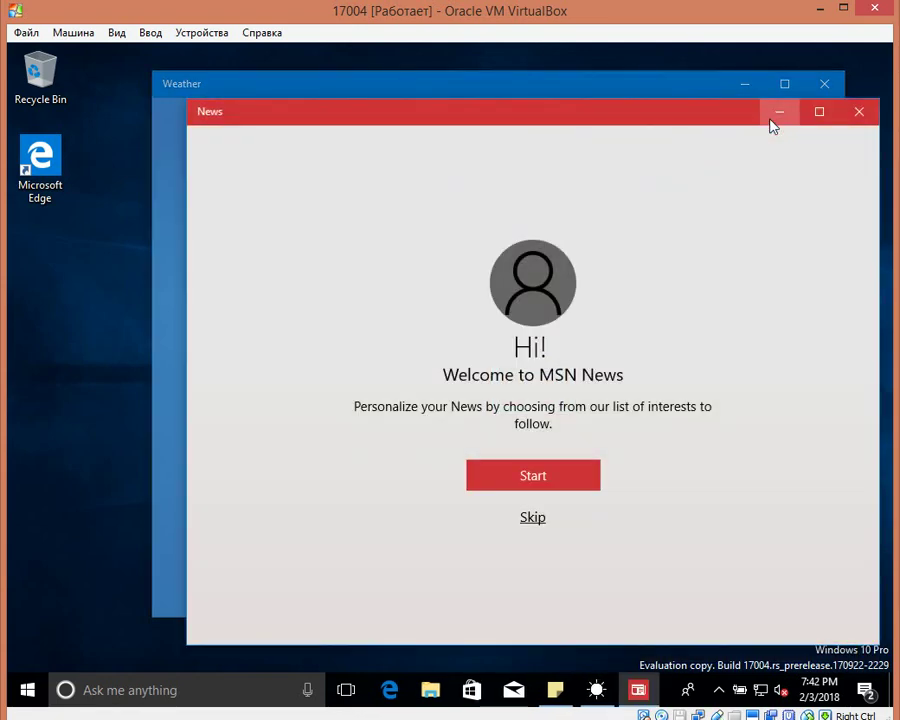
pyautogui.click(532, 518)
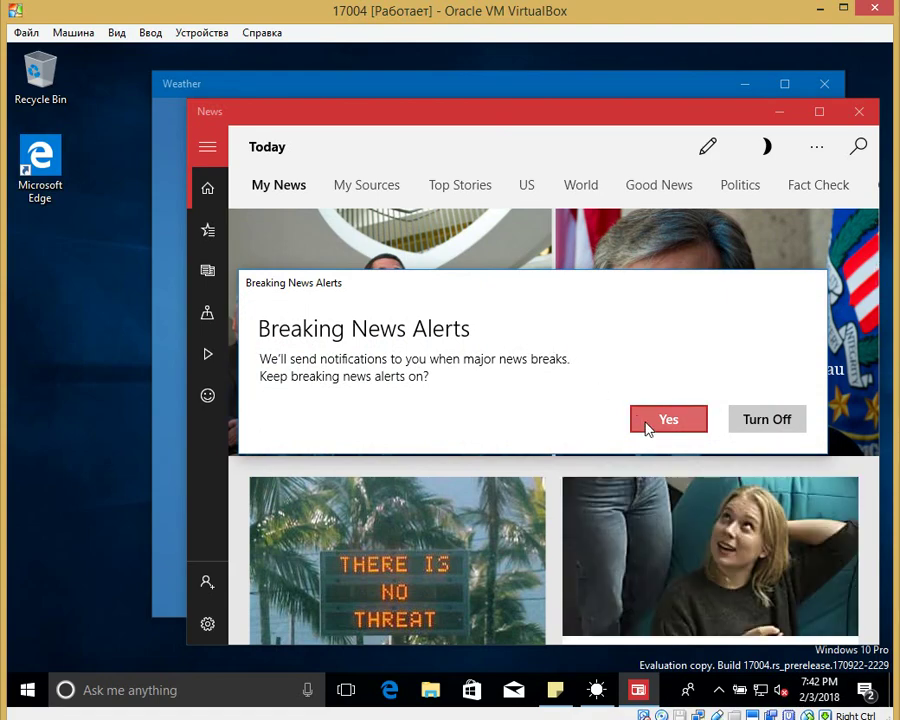
pyautogui.click(665, 420)
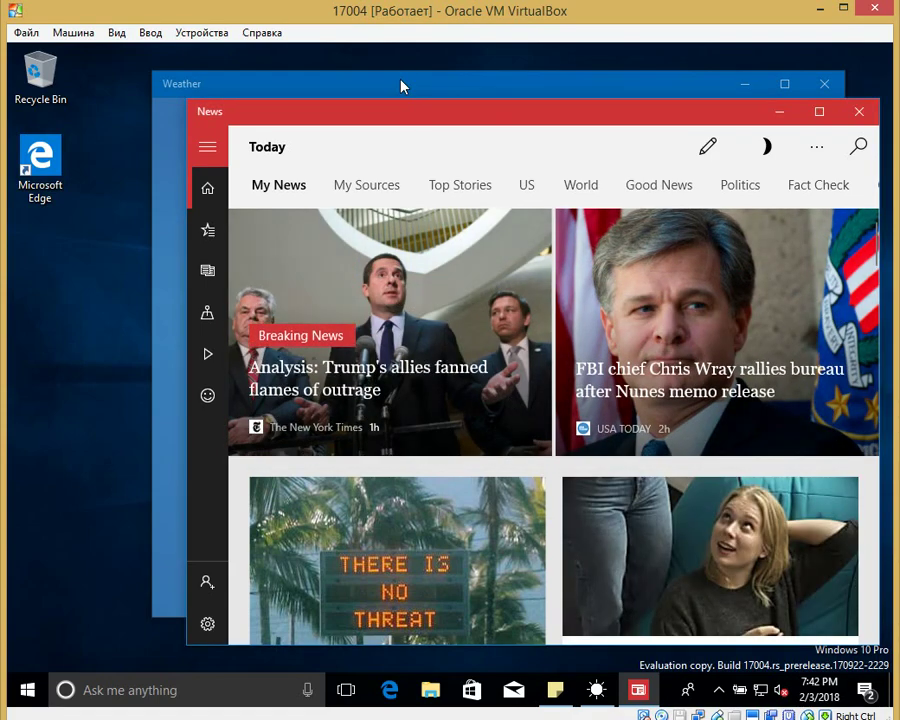
# Step: Bring the Weather window forward, start it with the detected location and page the daily forecast ahead and back
pyautogui.moveTo(401, 86); pyautogui.dragTo(270, 80)
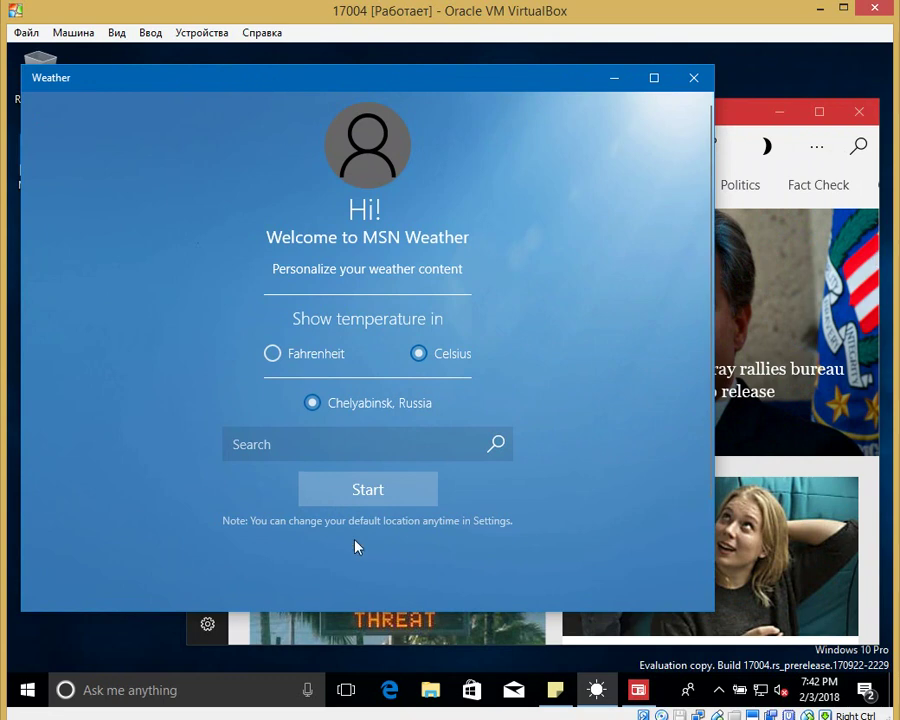
pyautogui.click(365, 490)
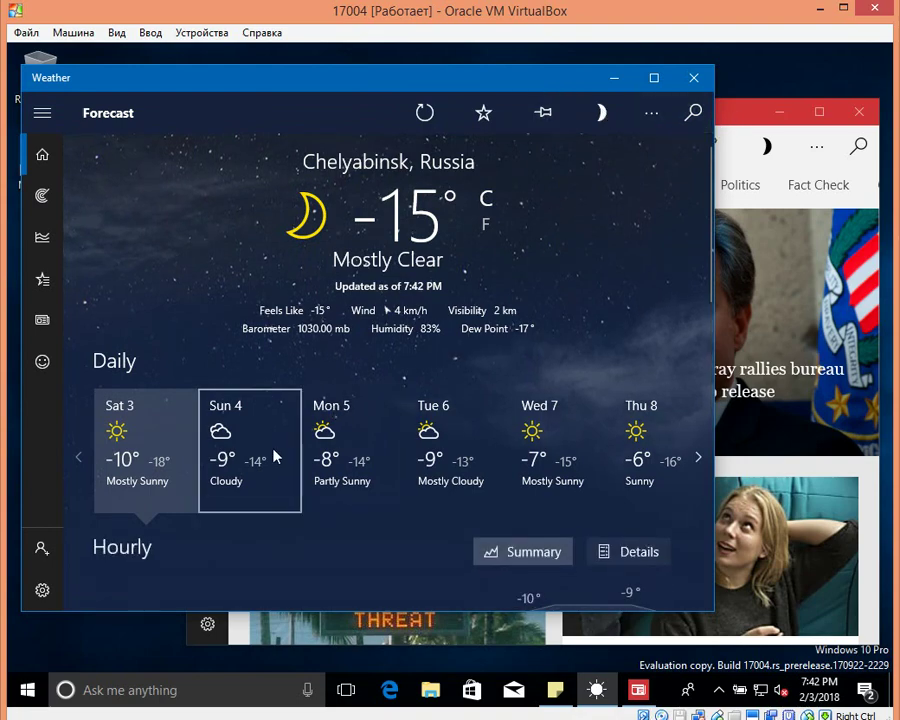
pyautogui.scroll(-1, 490, 440)
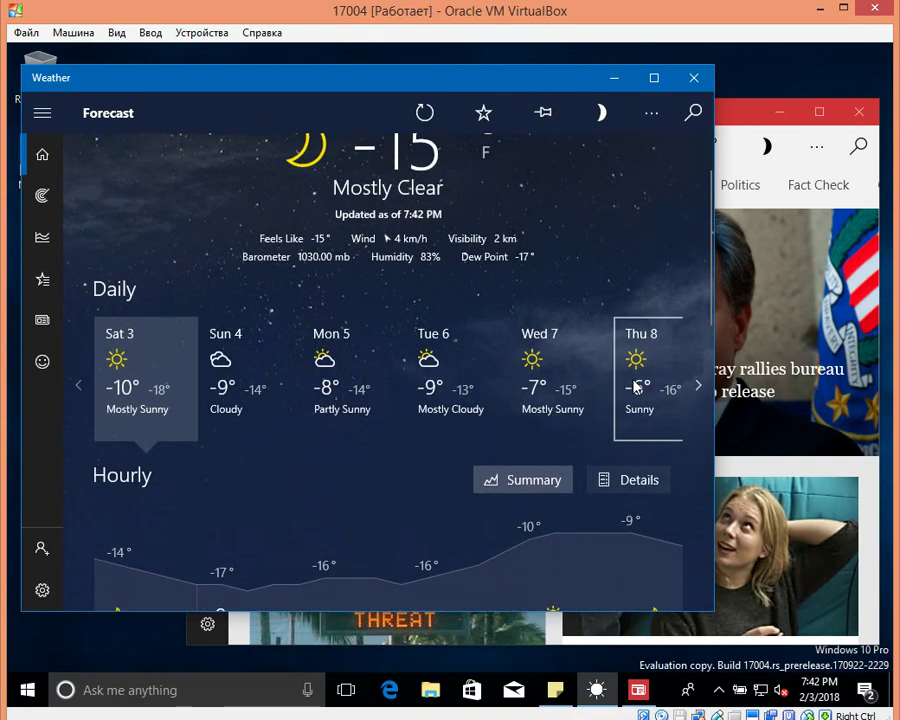
pyautogui.click(695, 386)
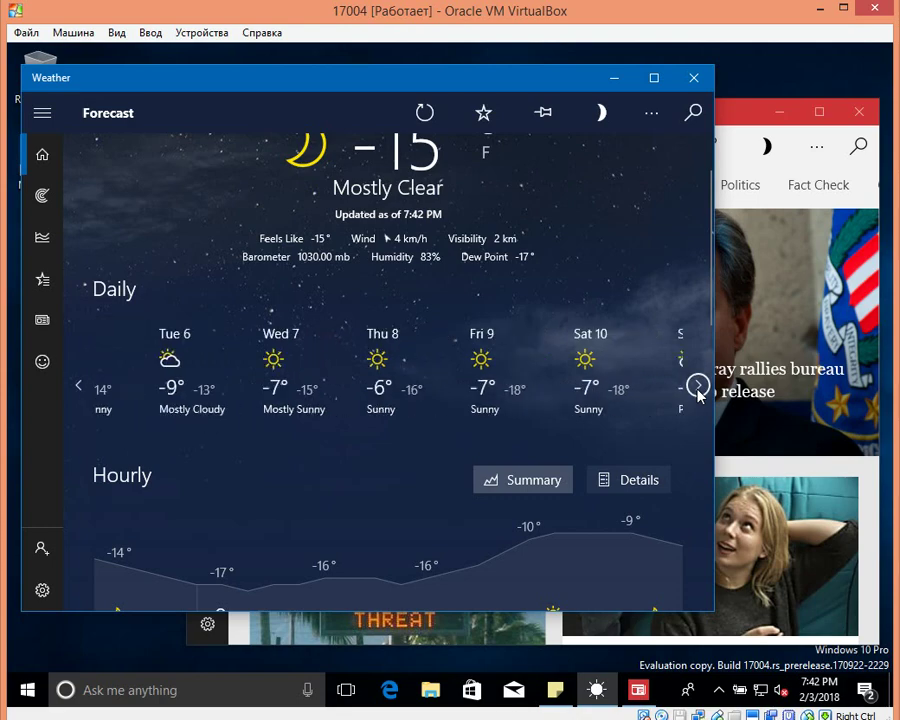
pyautogui.click(78, 385)
# Step: Examine the hourly forecast, day details and historical precipitation and temperature records in the Weather forecast
pyautogui.scroll(-4, 180, 478)
pyautogui.scroll(-2, 182, 480)
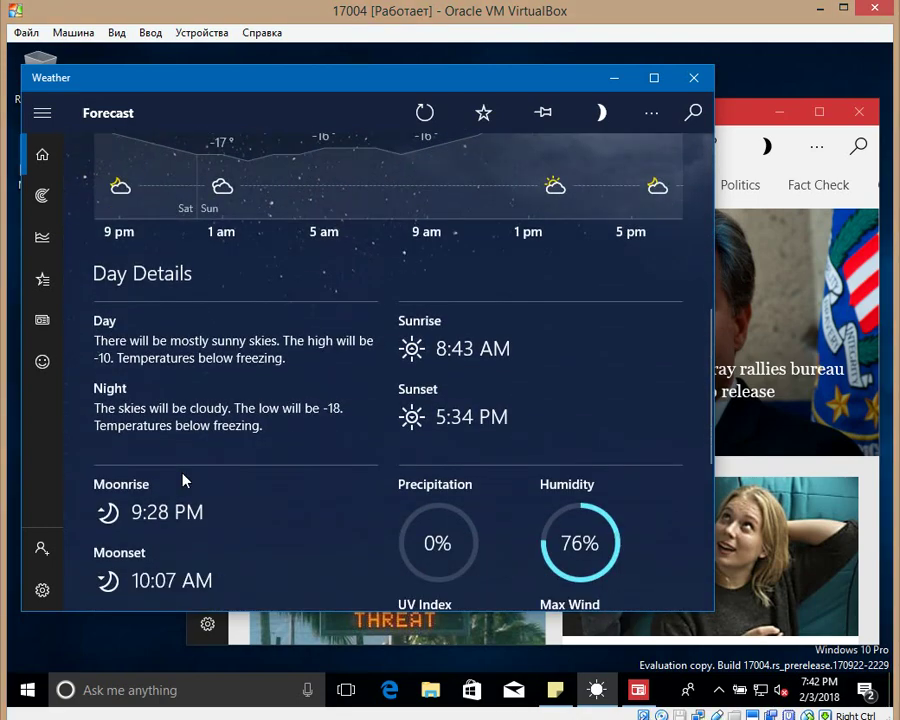
pyautogui.scroll(-4, 502, 418)
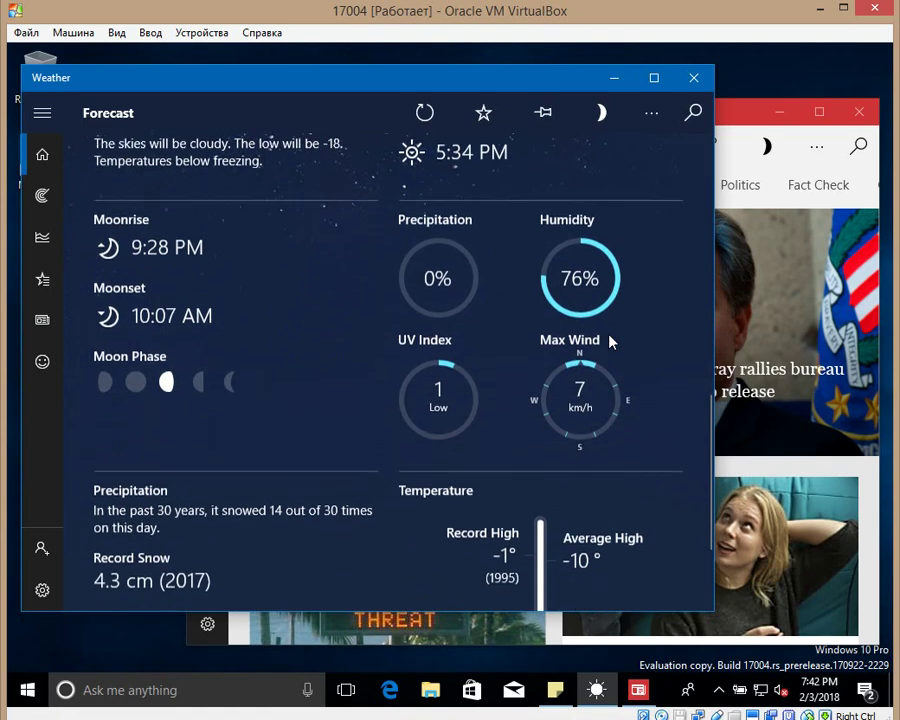
pyautogui.scroll(-2, 410, 384)
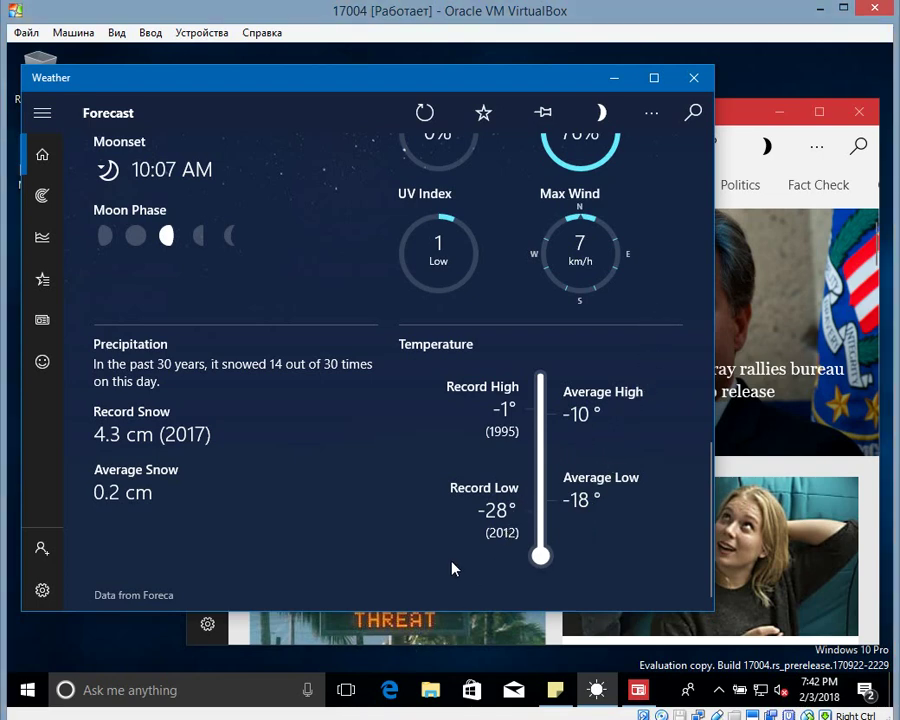
pyautogui.scroll(3, 453, 568)
pyautogui.scroll(-3, 426, 530)
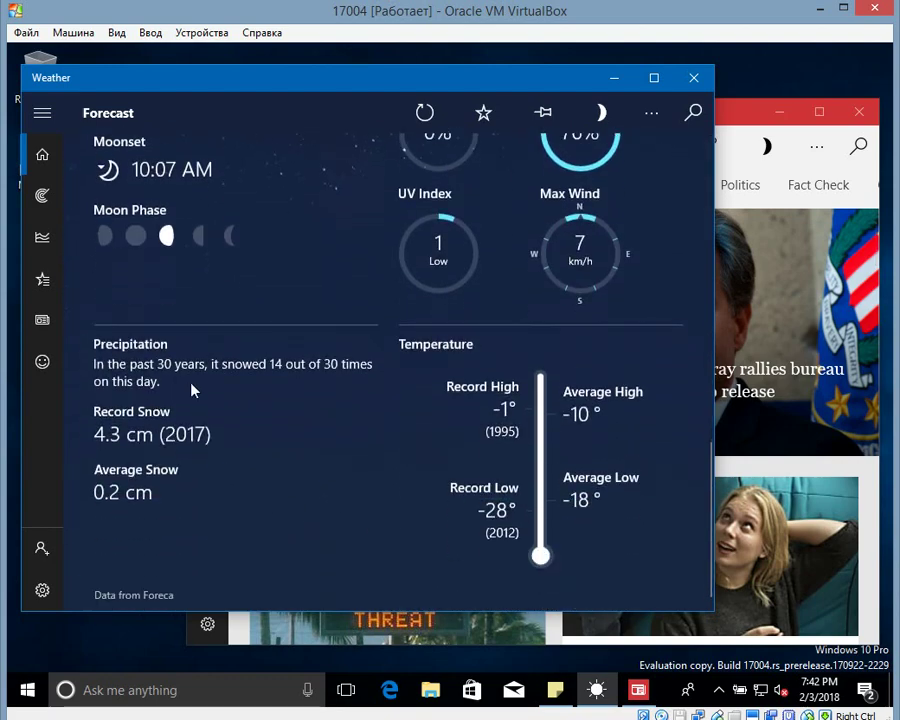
pyautogui.scroll(10, 166, 522)
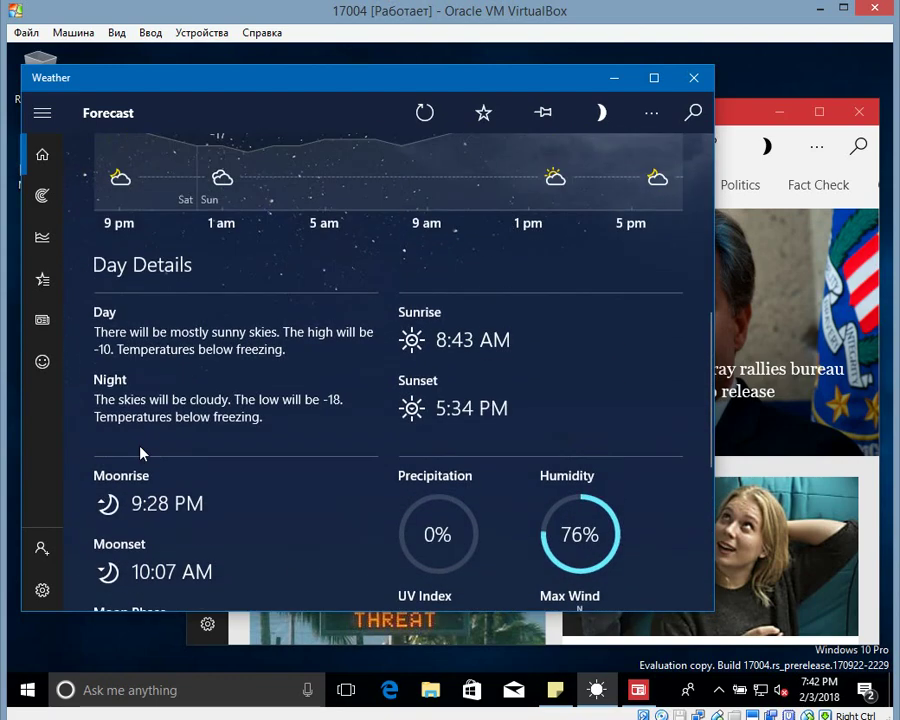
pyautogui.scroll(-2, 279, 358)
pyautogui.scroll(3, 279, 356)
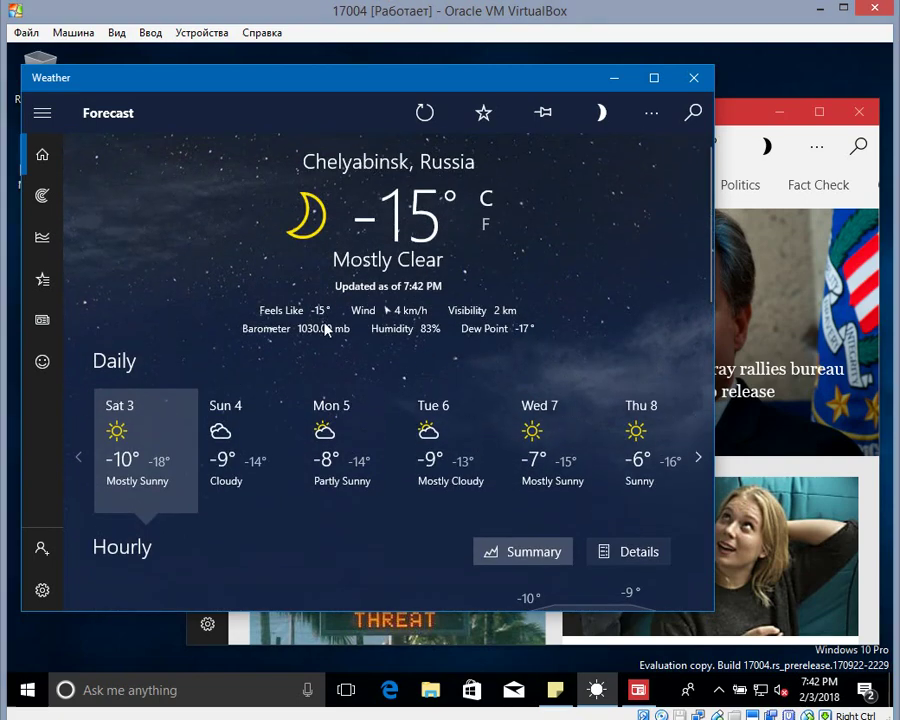
# Step: Rearrange the overlapping News and Weather windows, trying Weather maximized and restored, and close both apps
pyautogui.moveTo(738, 125); pyautogui.dragTo(724, 195)
pyautogui.moveTo(380, 70); pyautogui.dragTo(326, 43)
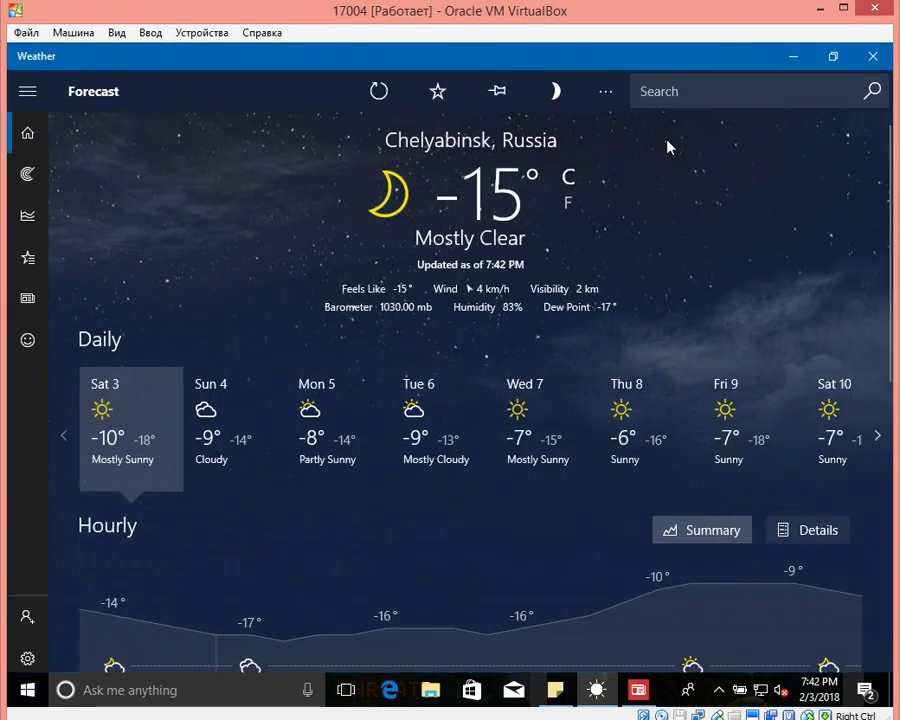
pyautogui.doubleClick(594, 74)
pyautogui.click(773, 228)
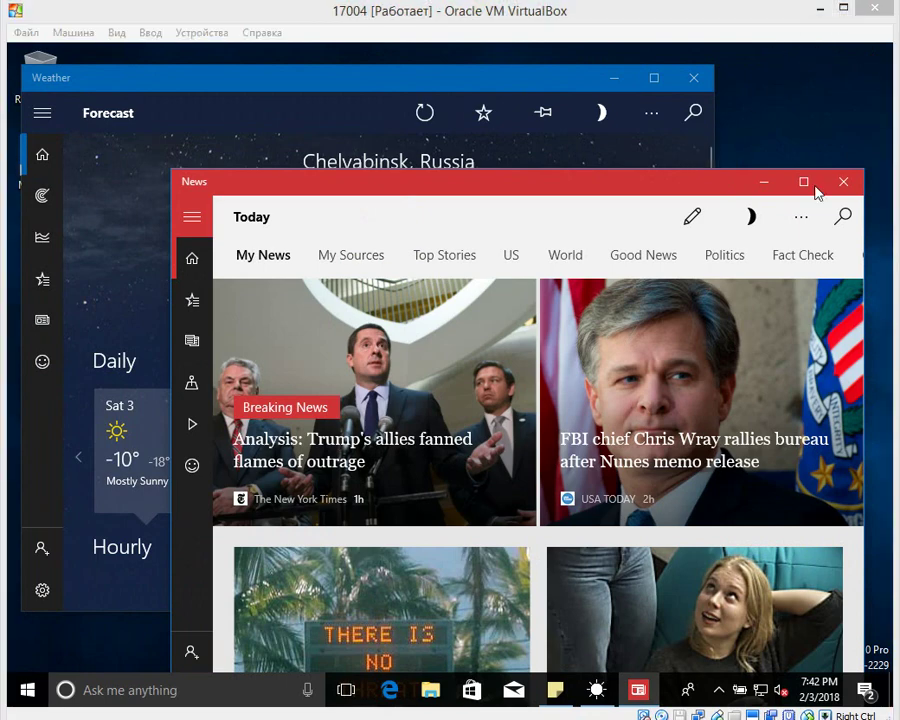
pyautogui.click(850, 182)
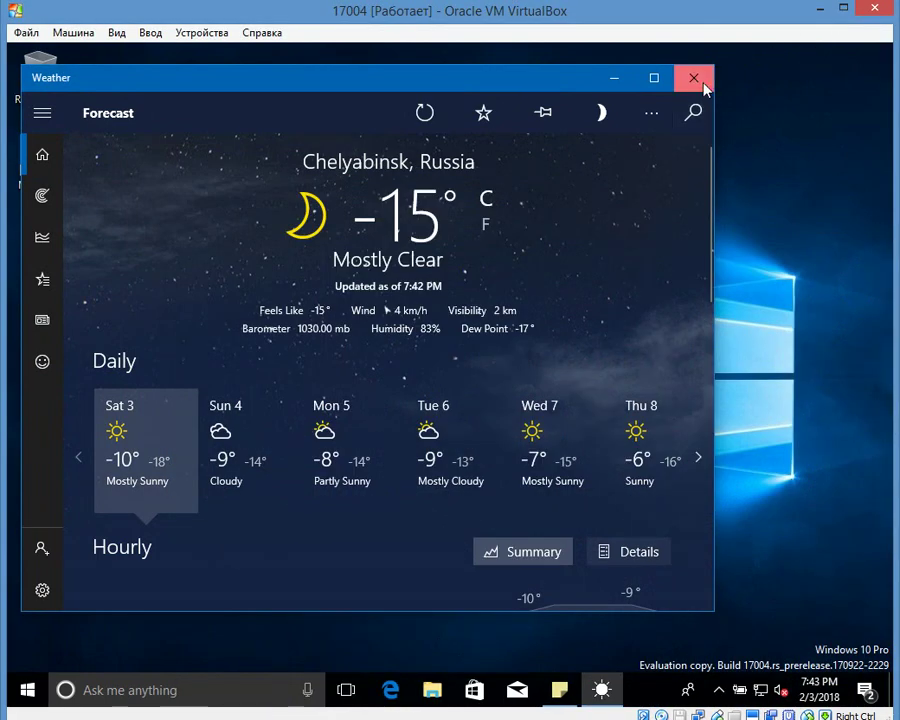
pyautogui.click(693, 77)
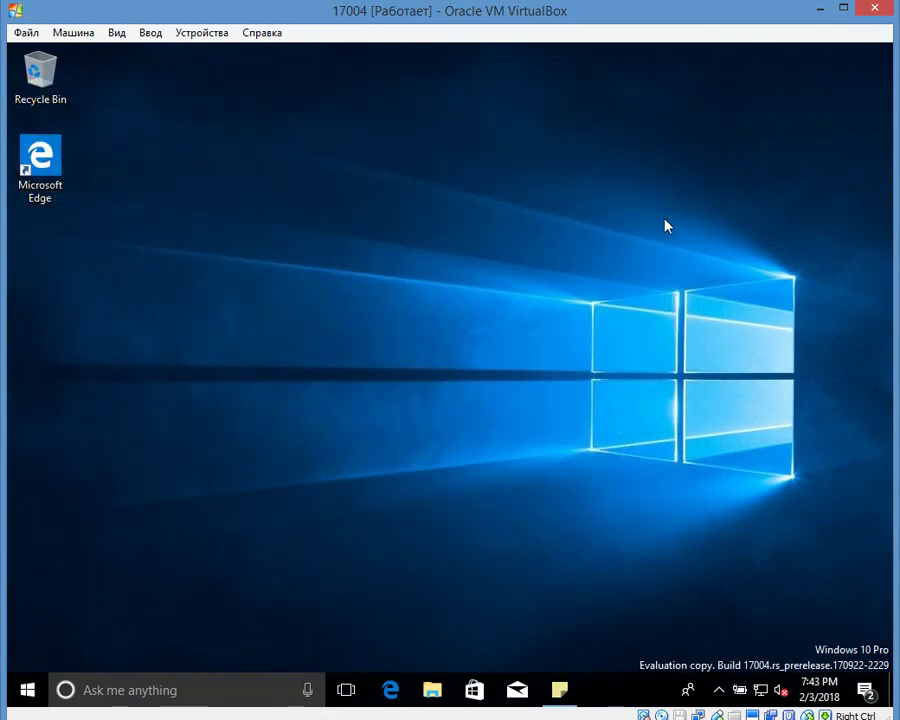
# Step: Launch the Store and move its window away from the desktop's upper edge
pyautogui.click(474, 690)
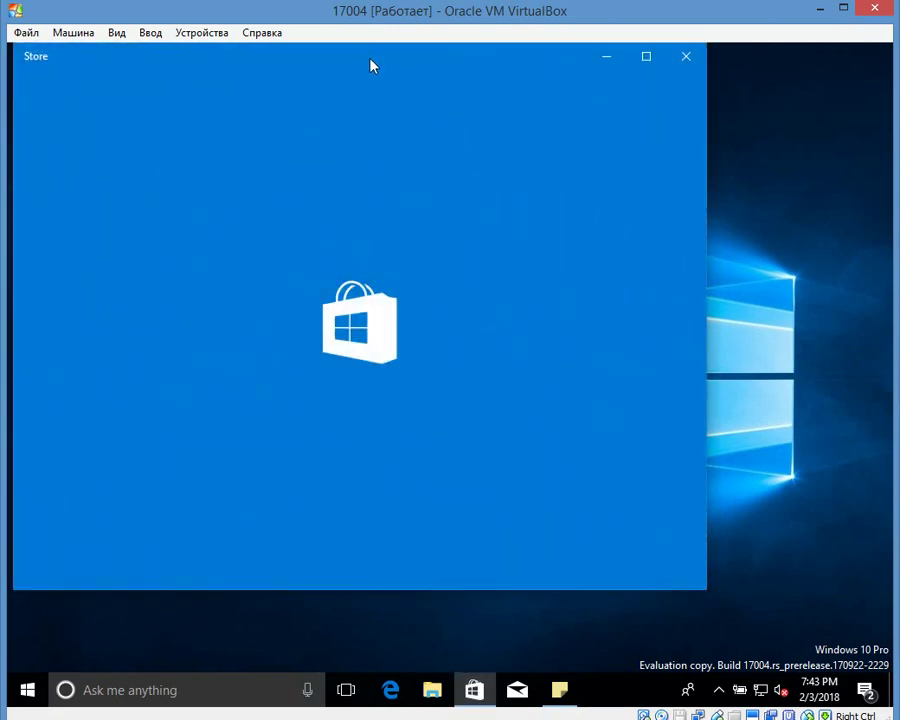
pyautogui.moveTo(370, 65); pyautogui.dragTo(421, 95)
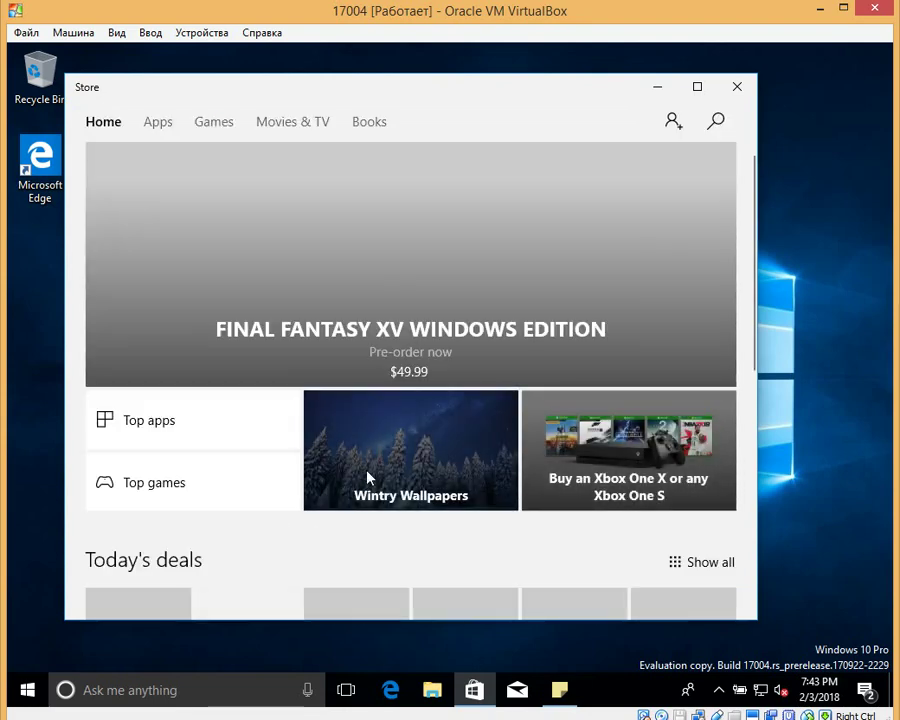
# Step: Look through the Store's home page from Today's deals to Apps for Windows Ink and close the Store
pyautogui.scroll(-3, 412, 561)
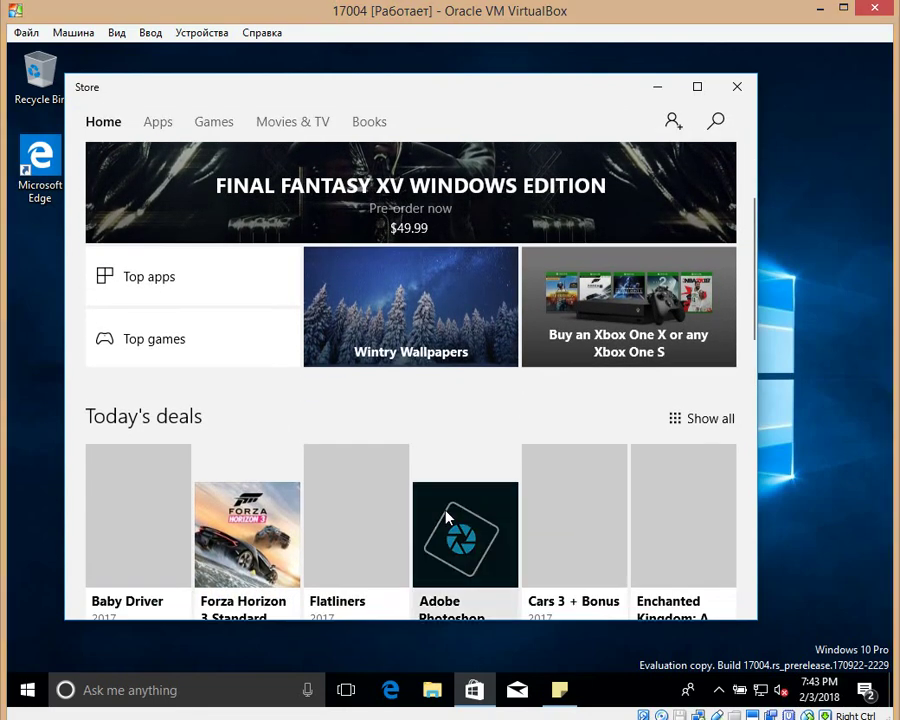
pyautogui.scroll(-3, 446, 517)
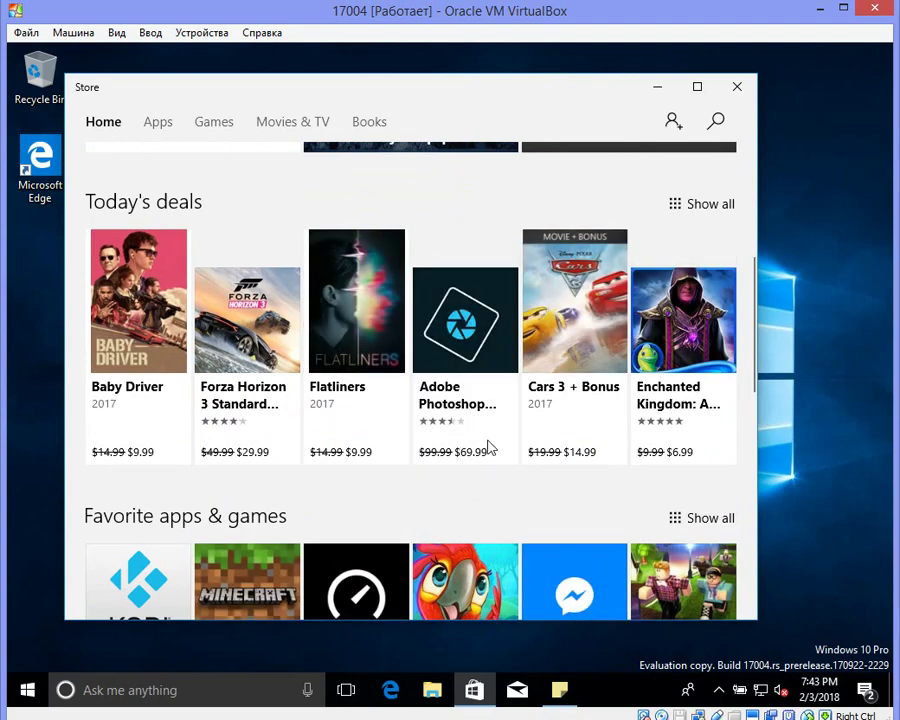
pyautogui.scroll(-3, 490, 447)
pyautogui.scroll(-1, 470, 502)
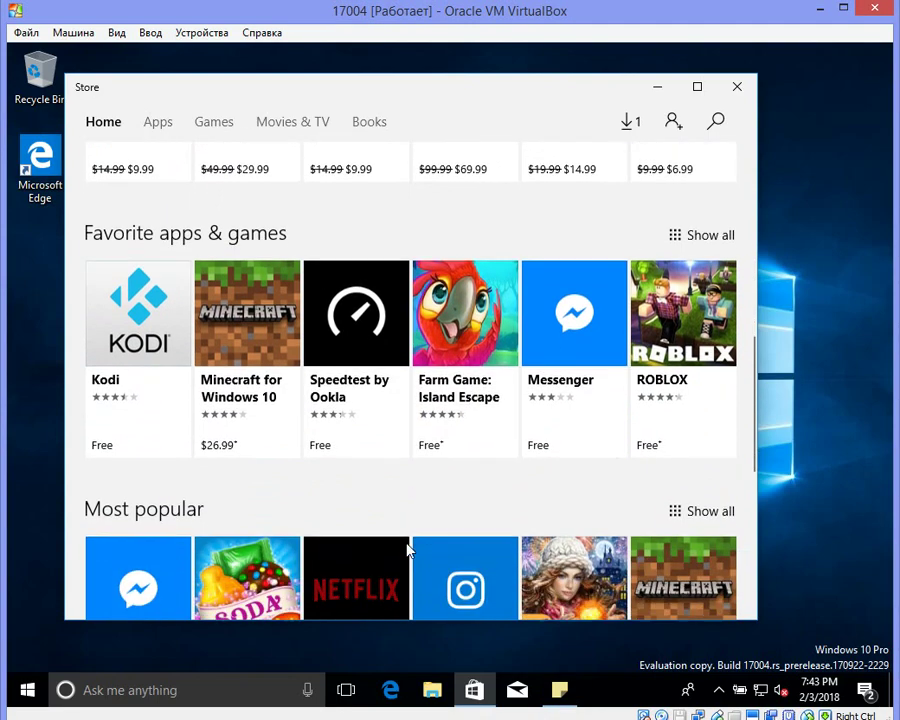
pyautogui.scroll(-3, 383, 499)
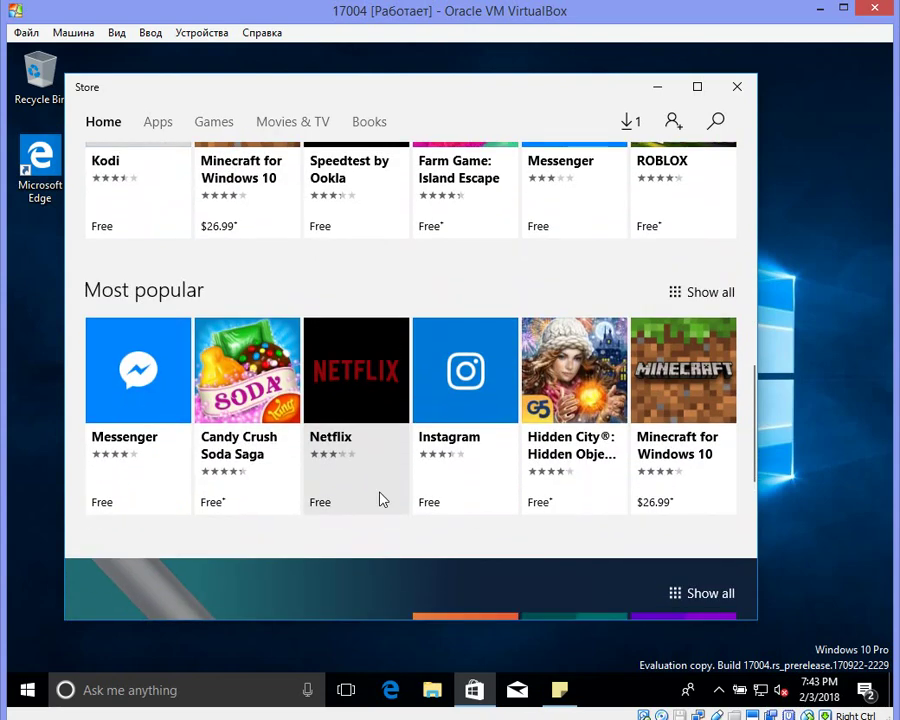
pyautogui.scroll(-1, 396, 474)
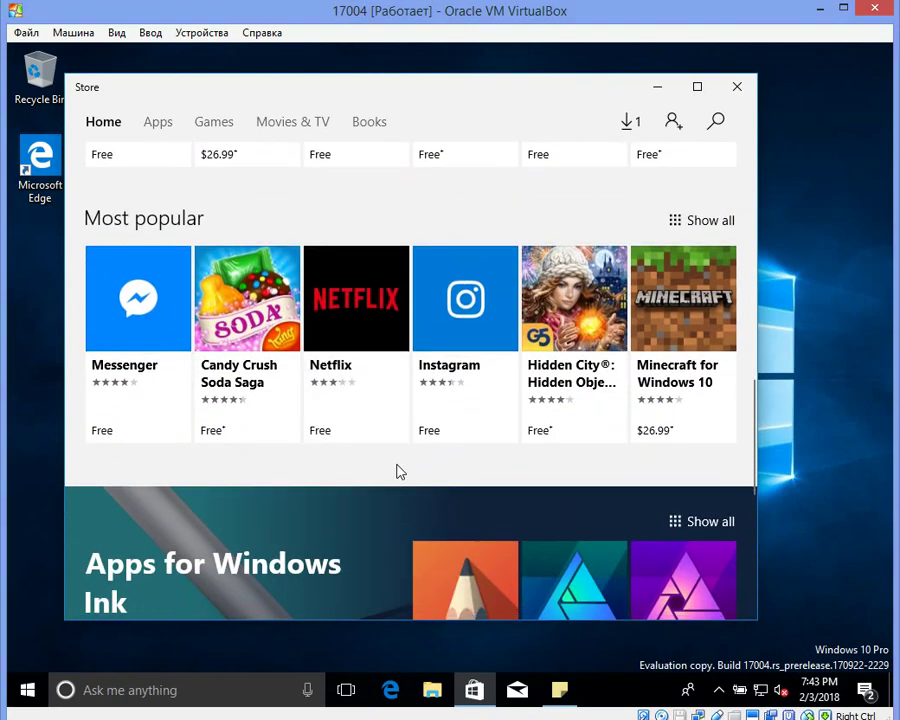
pyautogui.scroll(-1, 397, 472)
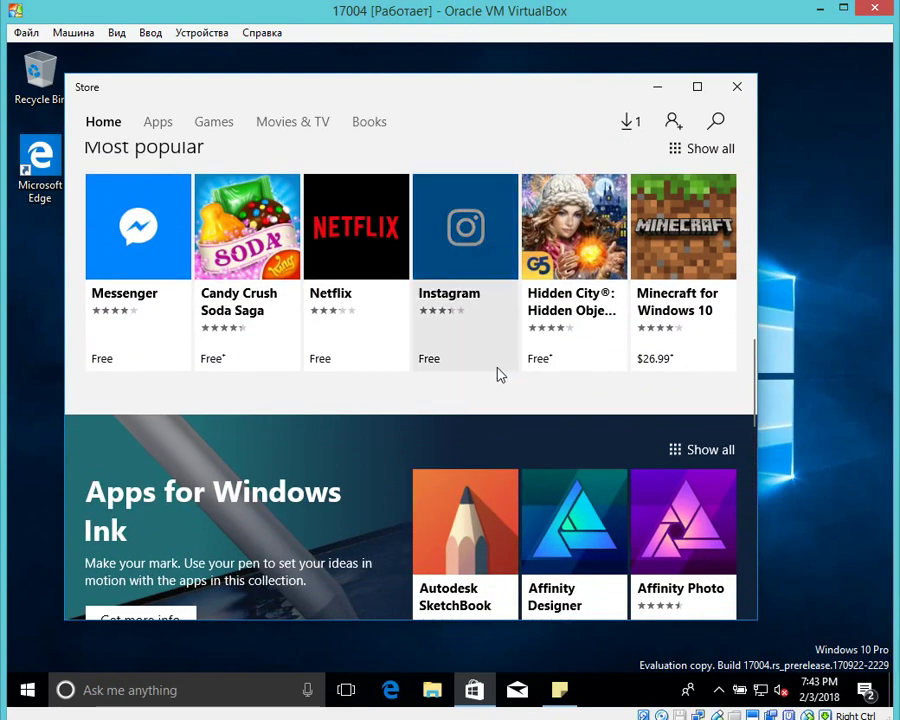
pyautogui.scroll(-1, 498, 373)
pyautogui.scroll(1, 745, 207)
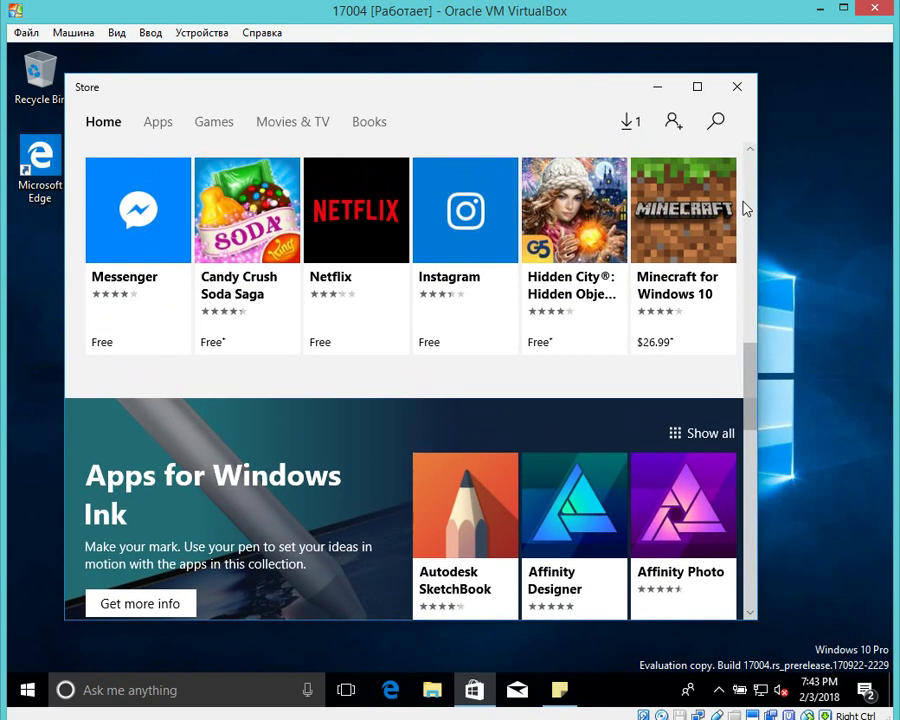
pyautogui.click(737, 88)
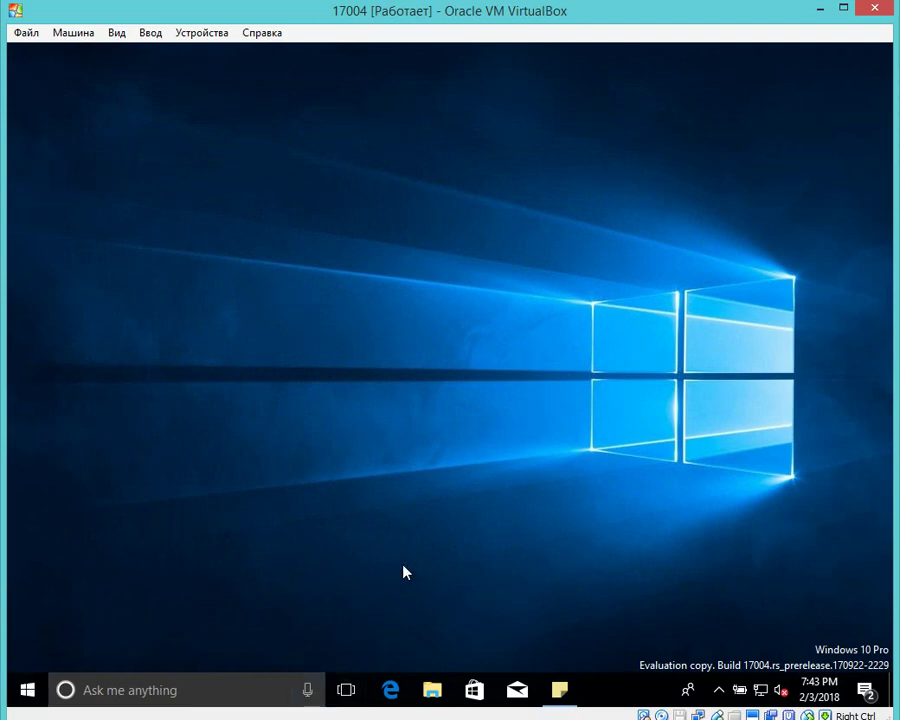
# Step: Add a second virtual desktop in Task View and switch back to Desktop 1
pyautogui.click(352, 691)
pyautogui.click(352, 690)
pyautogui.click(348, 689)
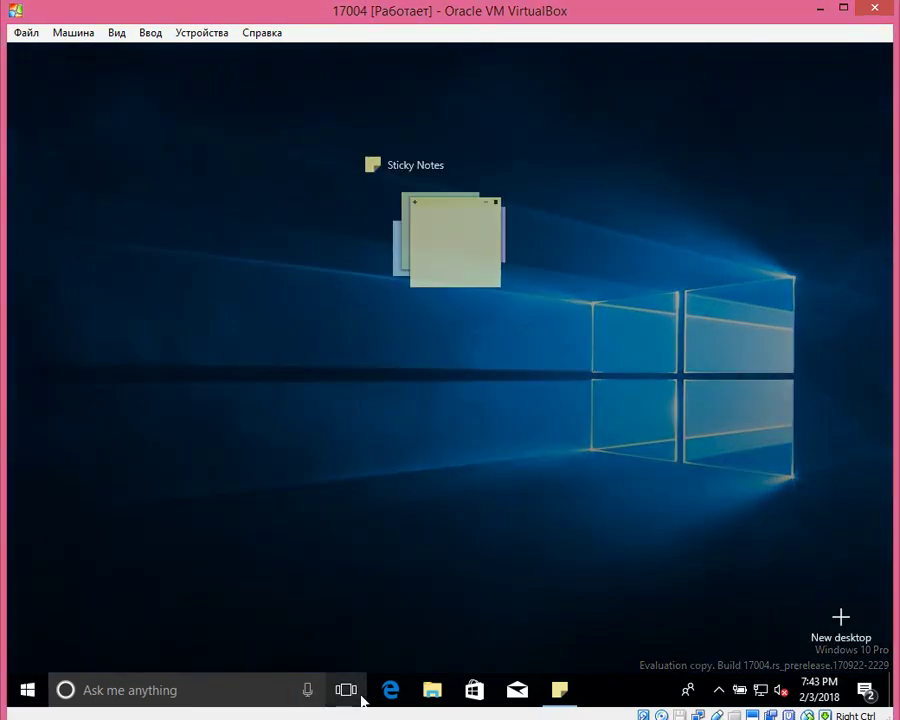
pyautogui.click(840, 617)
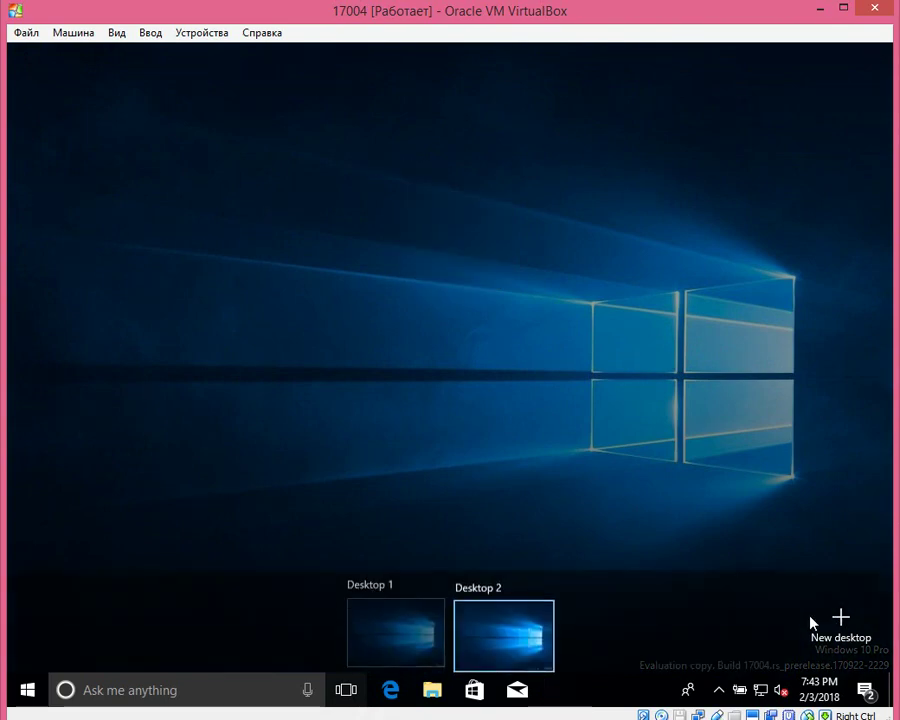
pyautogui.click(400, 640)
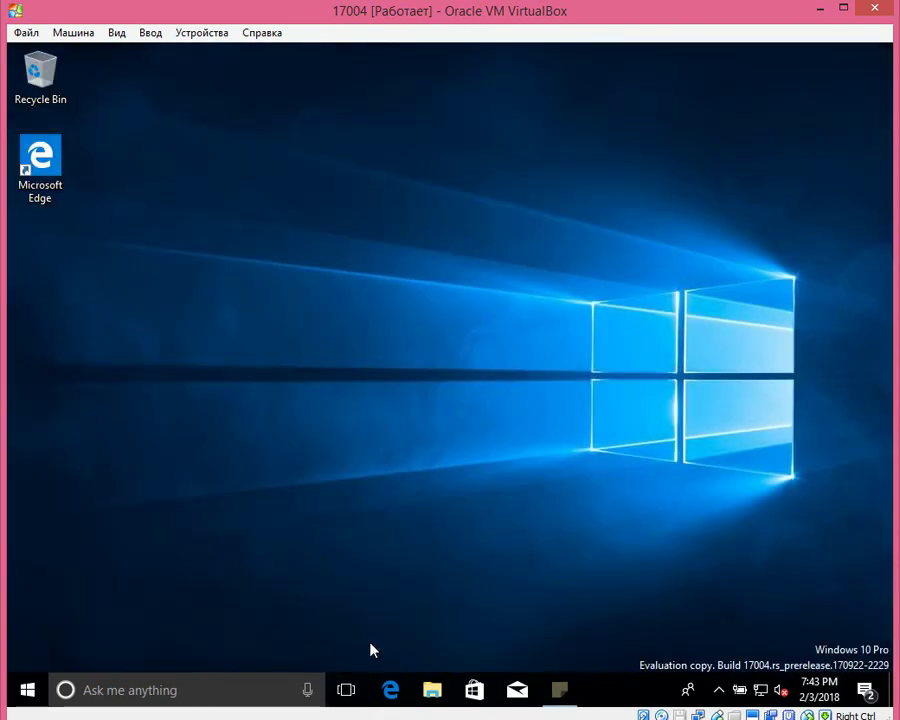
# Step: Launch Windows Defender Security Center and look over the protection categories on its home page
pyautogui.click(30, 688)
pyautogui.scroll(-5, 150, 535)
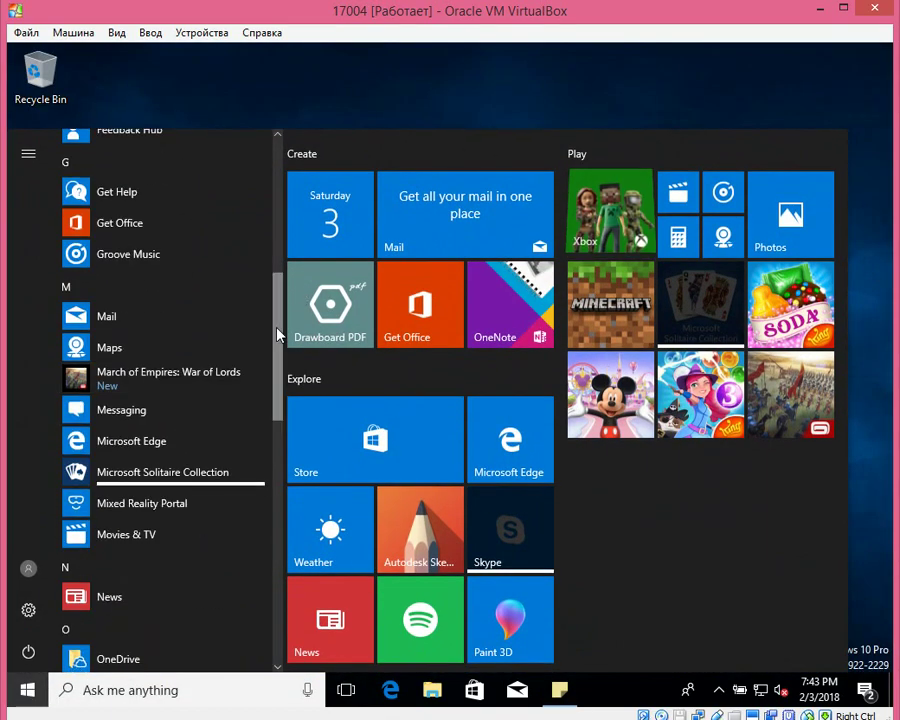
pyautogui.moveTo(279, 335); pyautogui.dragTo(284, 574)
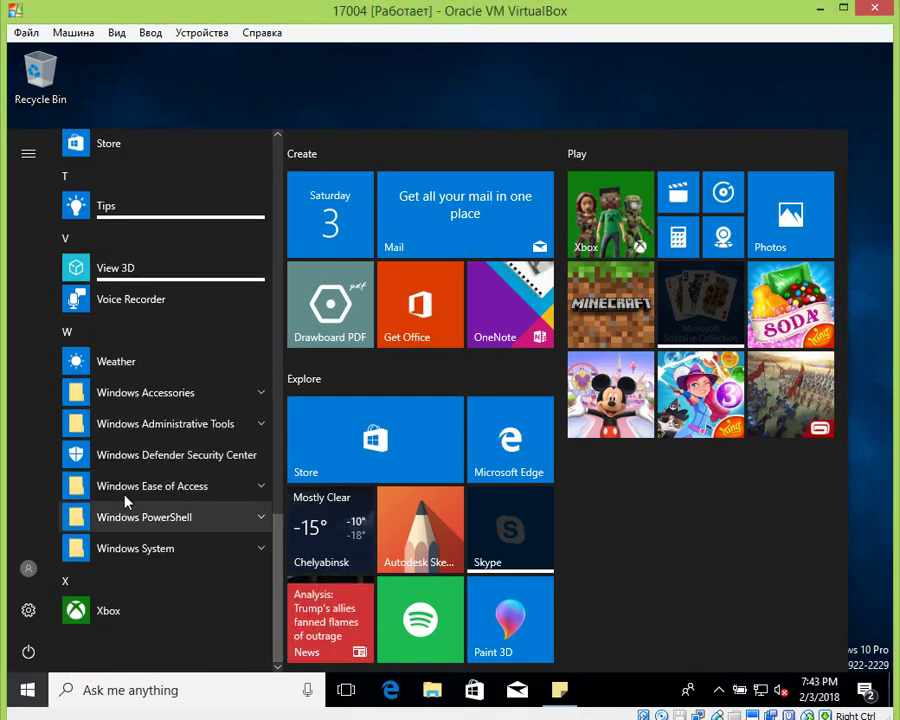
pyautogui.click(143, 466)
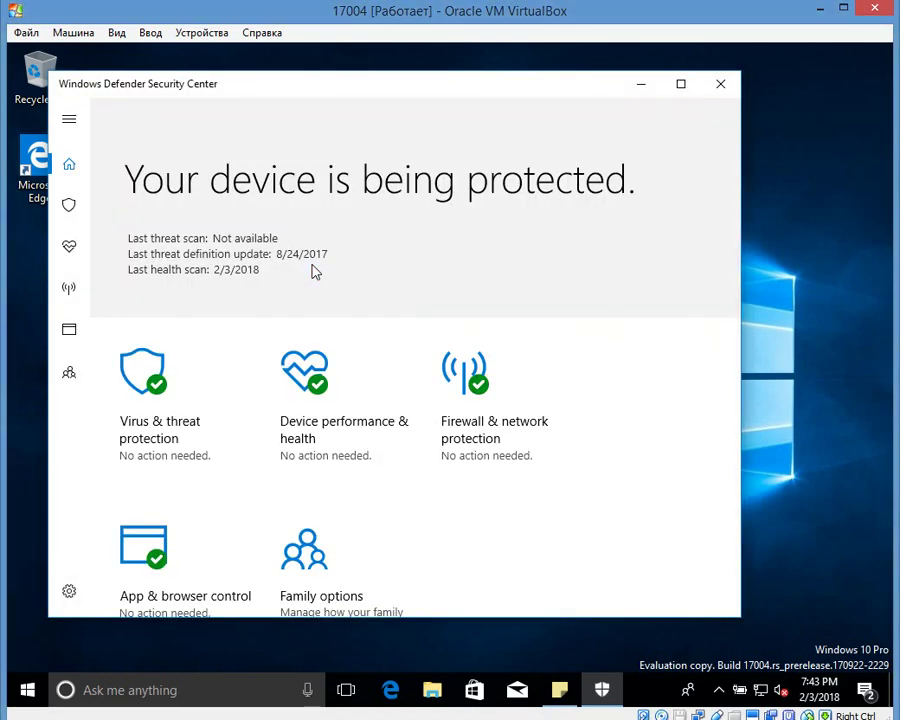
pyautogui.scroll(-1, 573, 366)
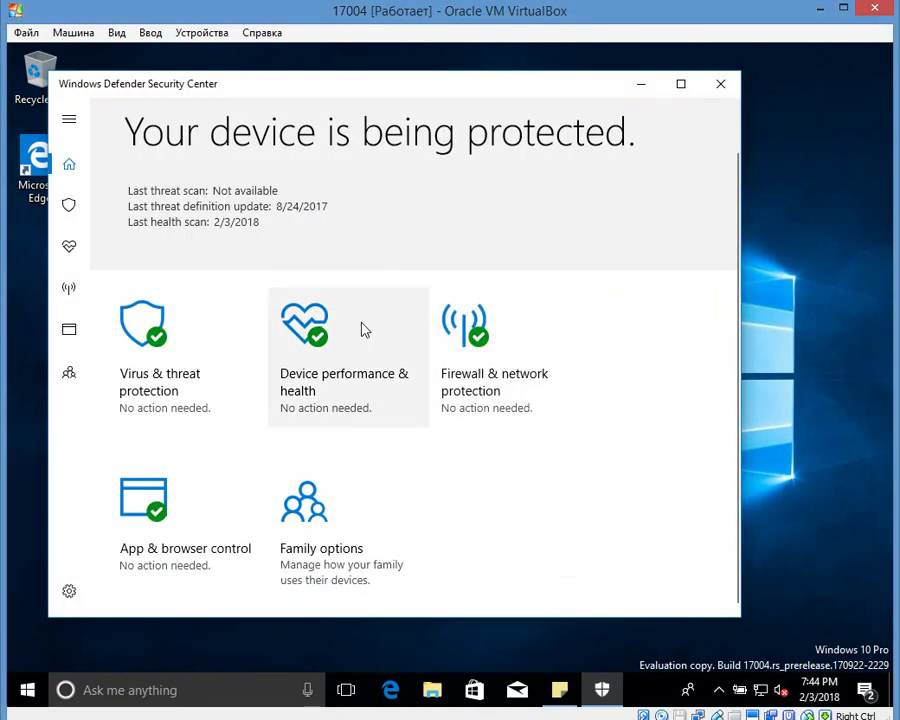
pyautogui.scroll(1, 362, 327)
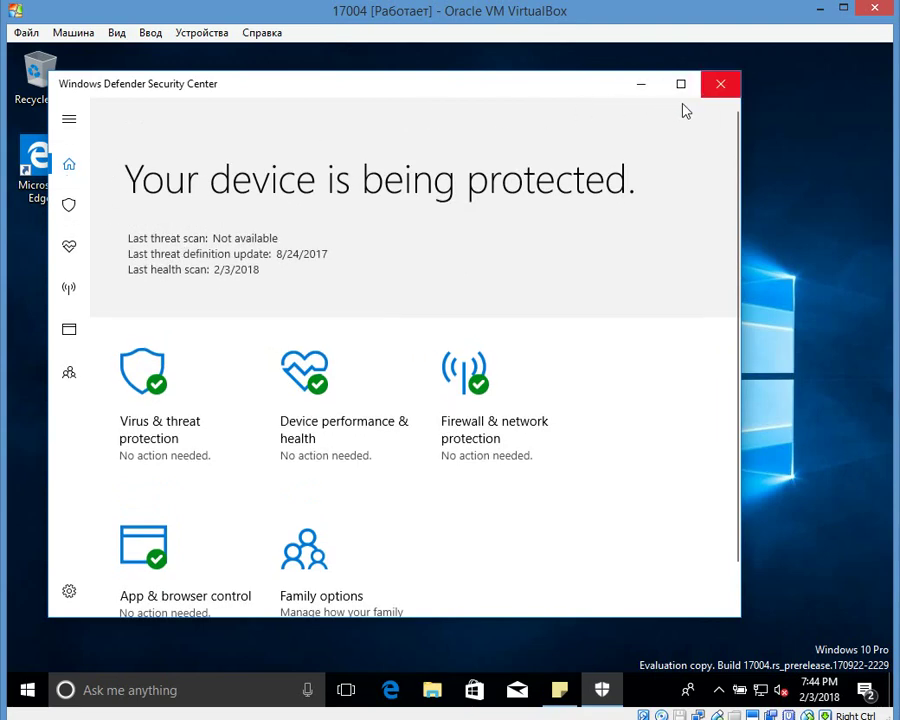
# Step: Look through the Virus & threat protection, Device performance & health, and Firewall & network protection pages
pyautogui.click(72, 206)
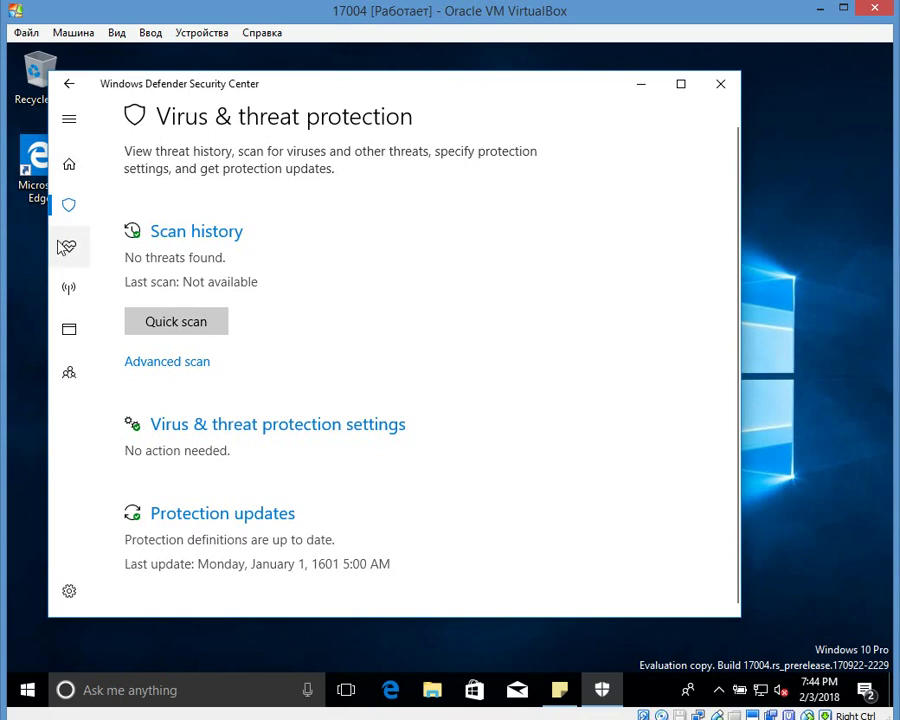
pyautogui.click(69, 245)
pyautogui.scroll(-2, 335, 276)
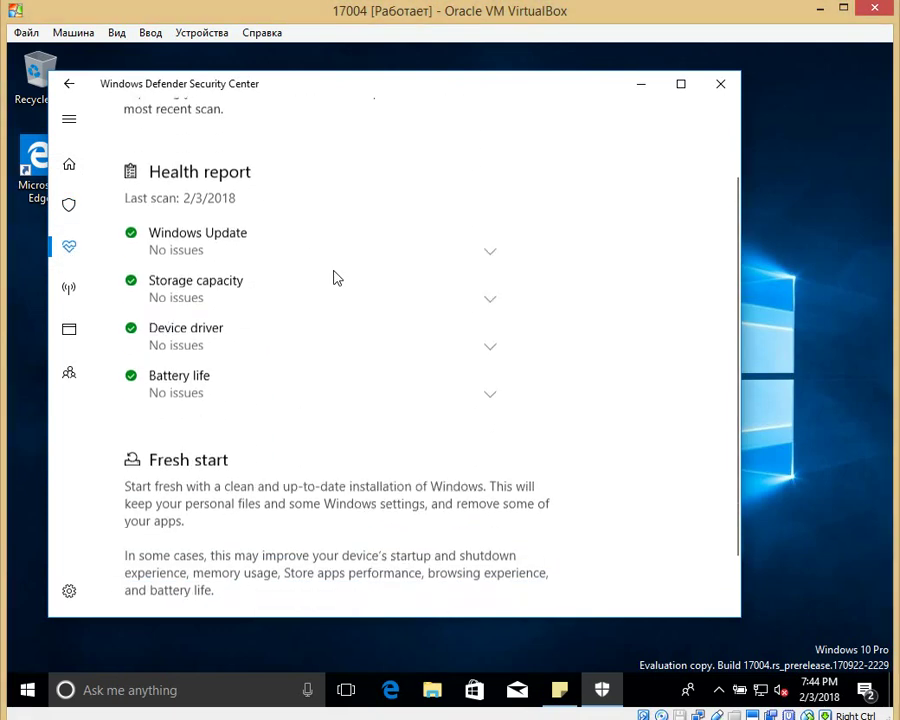
pyautogui.scroll(-1, 303, 316)
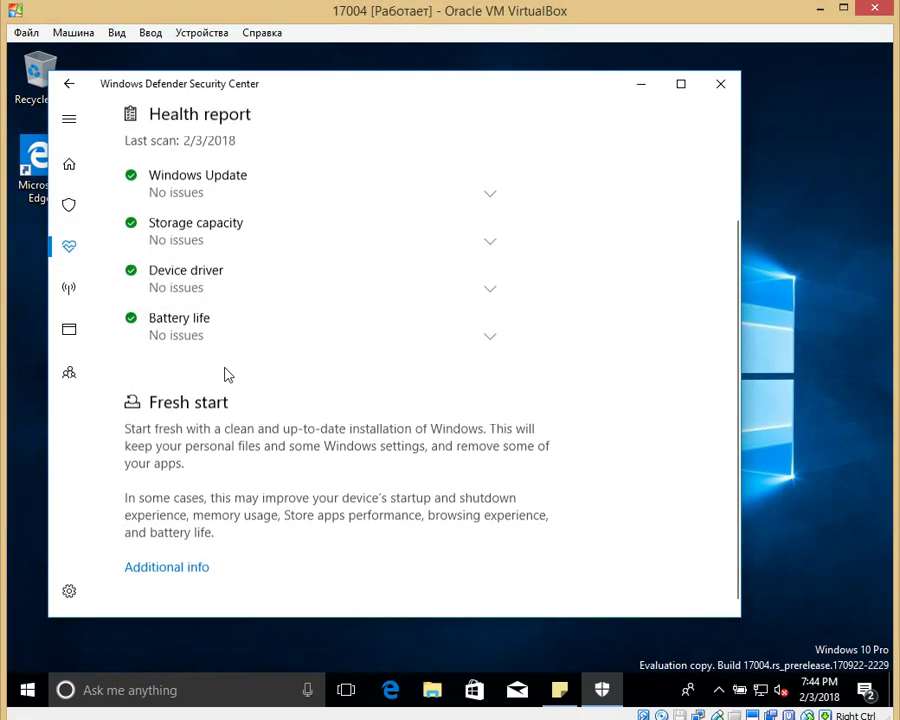
pyautogui.click(74, 303)
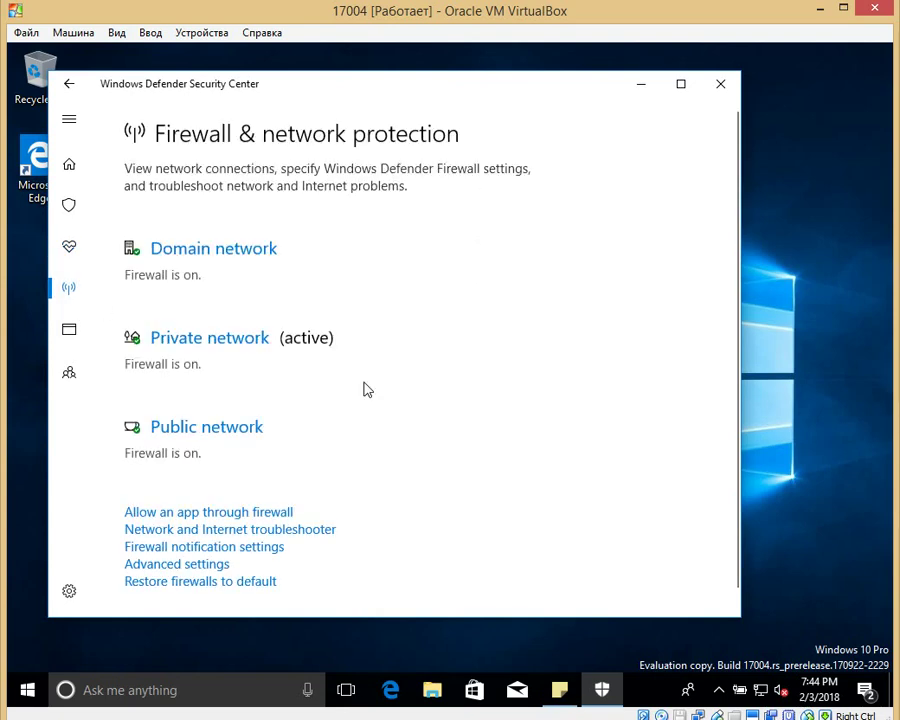
pyautogui.scroll(-1, 363, 388)
# Step: Review the Family options page and the SmartScreen settings under App & browser control, and close Windows Defender Security Center
pyautogui.click(69, 373)
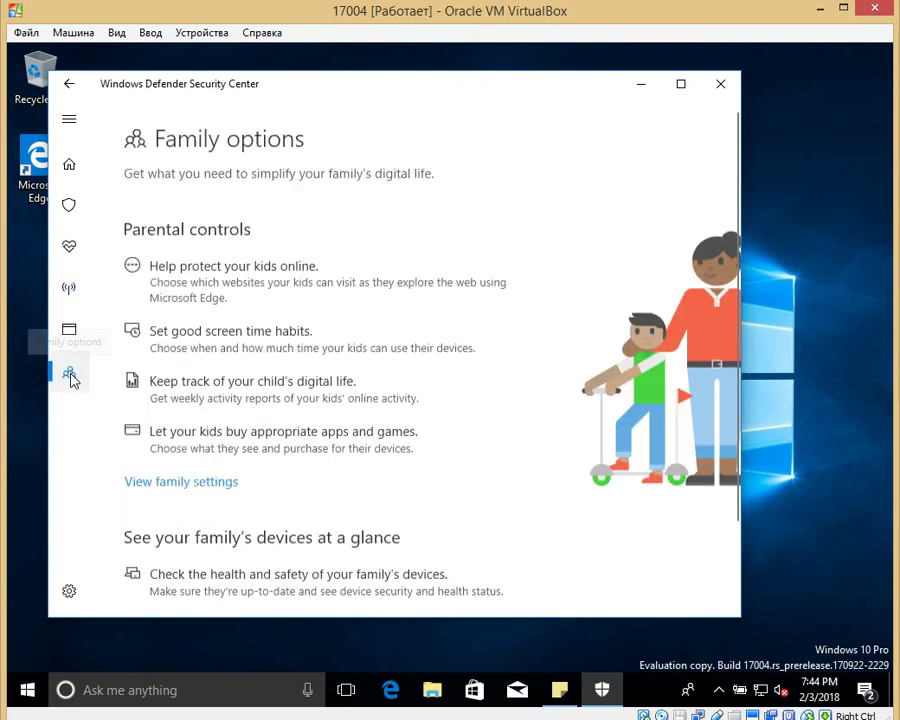
pyautogui.scroll(-2, 283, 358)
pyautogui.scroll(2, 283, 358)
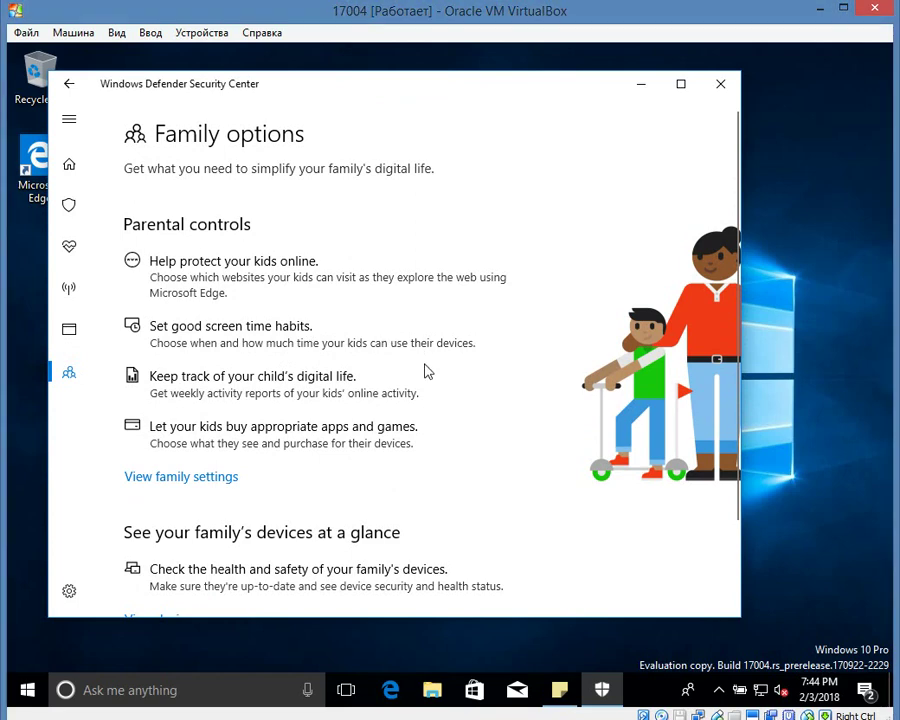
pyautogui.scroll(-3, 424, 371)
pyautogui.scroll(2, 231, 350)
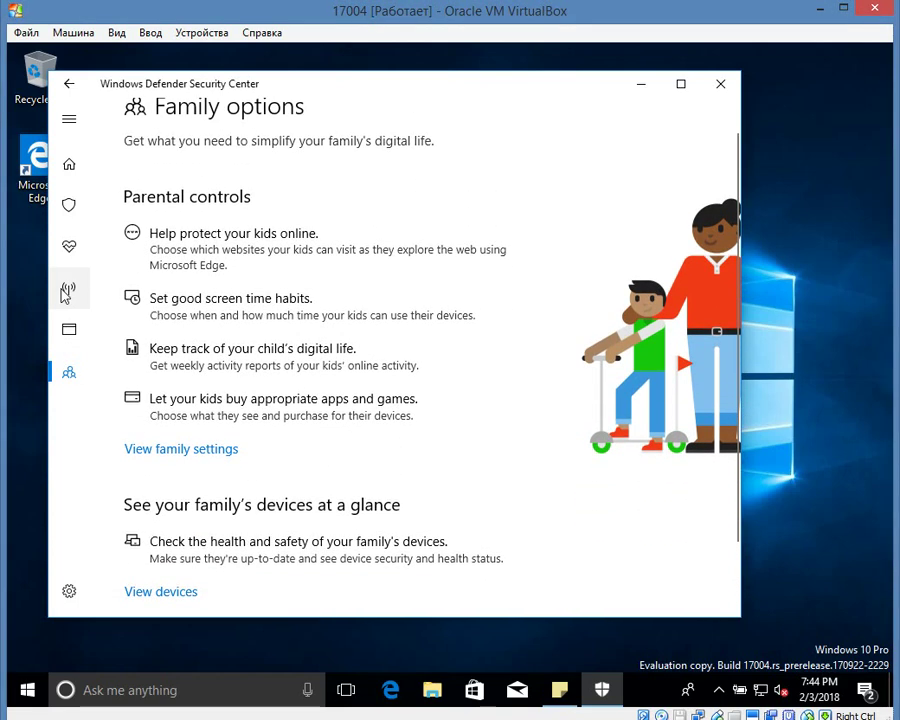
pyautogui.click(86, 337)
pyautogui.scroll(-2, 380, 374)
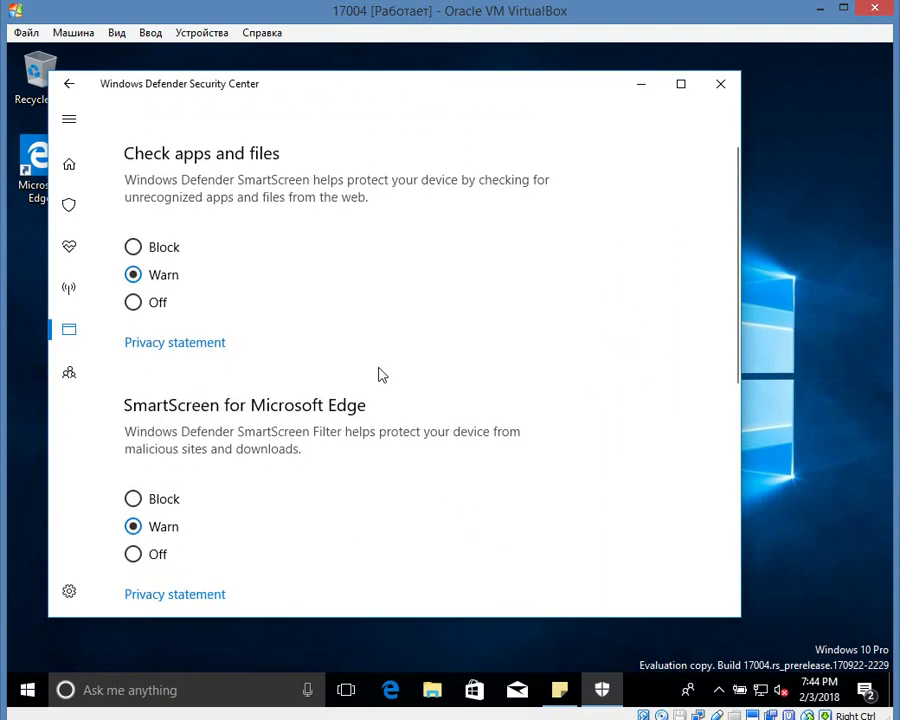
pyautogui.scroll(-5, 378, 374)
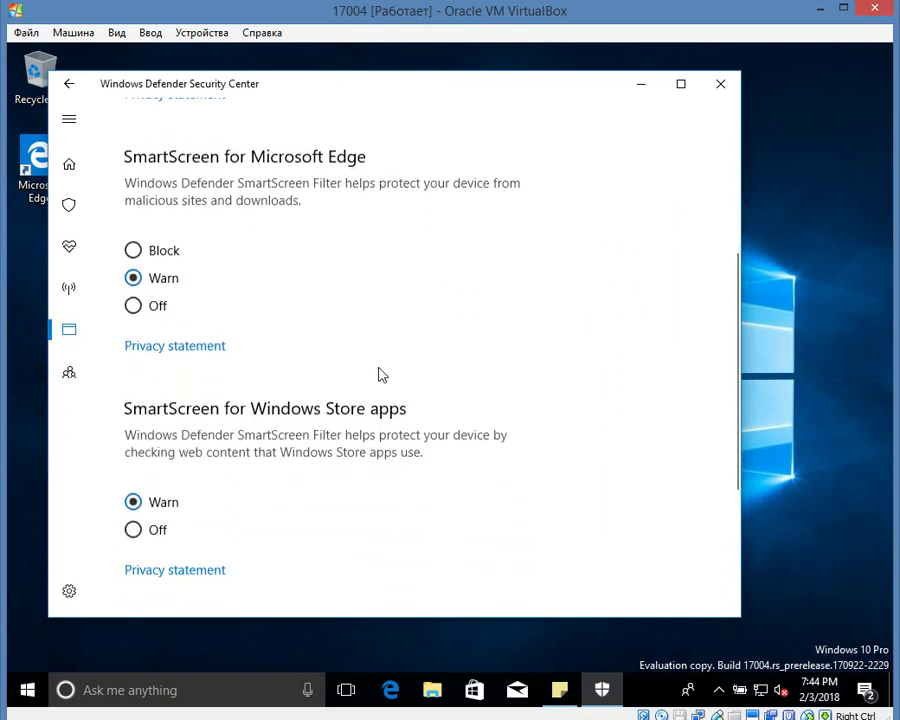
pyautogui.click(720, 84)
# Step: Launch Microsoft Solitaire Collection and move its window slightly up and to the right on the desktop
pyautogui.click(27, 688)
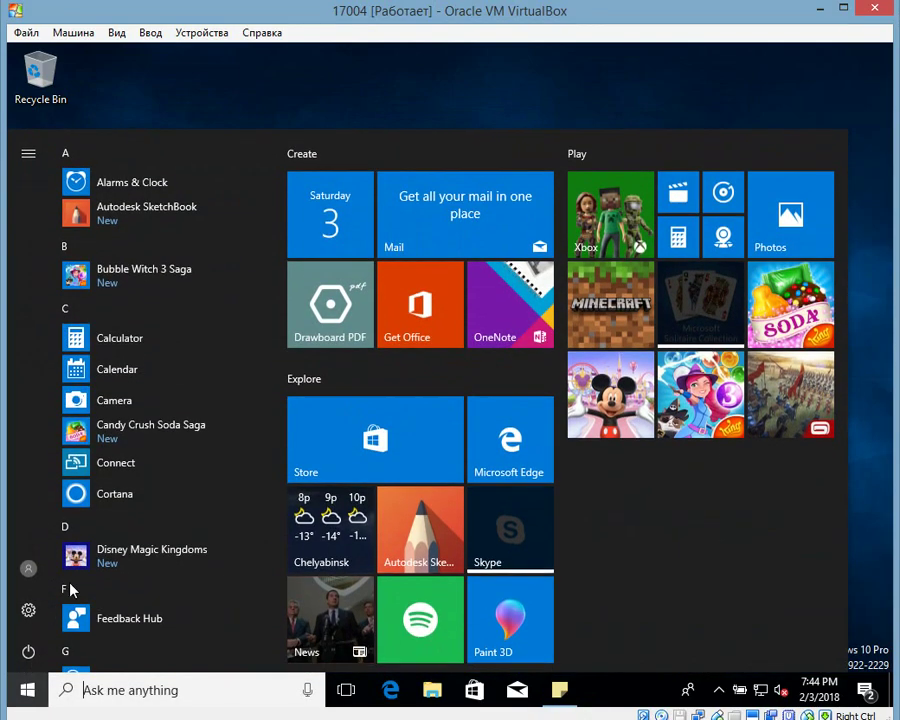
pyautogui.scroll(-5, 84, 571)
pyautogui.scroll(-2, 100, 534)
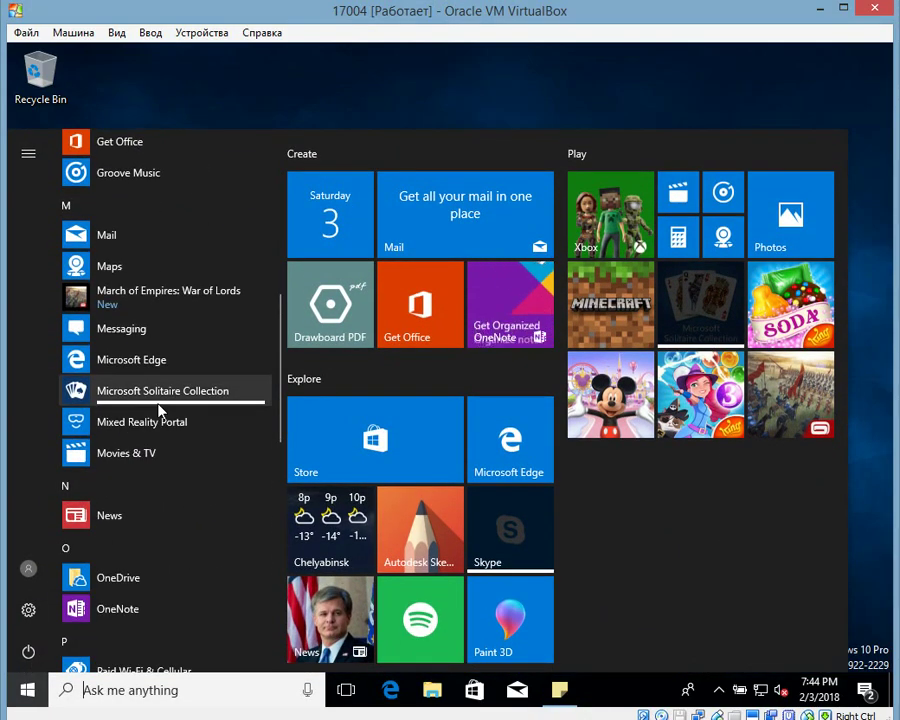
pyautogui.click(160, 400)
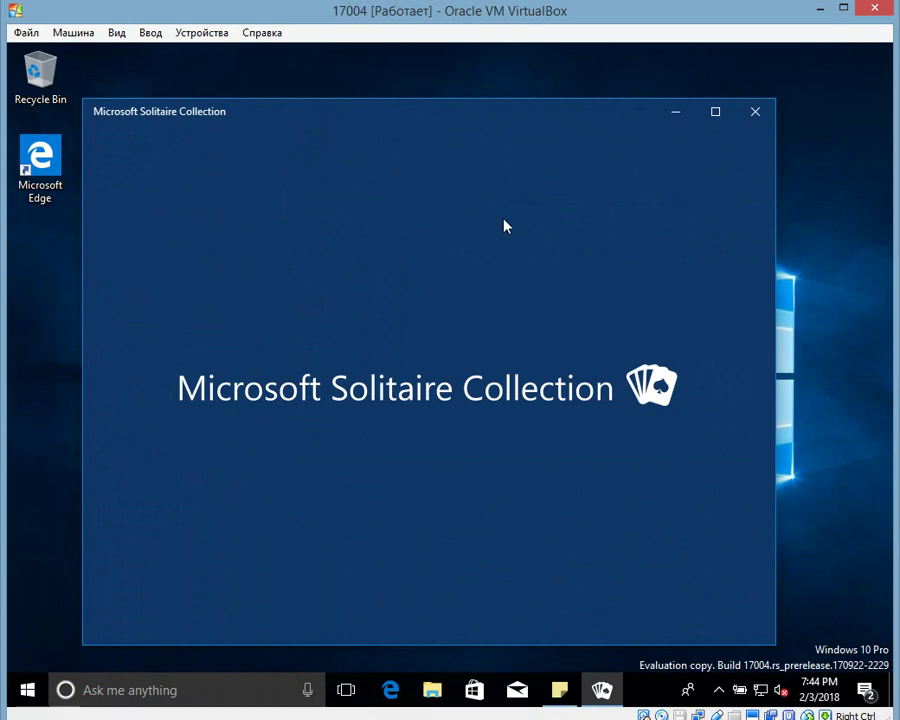
pyautogui.moveTo(507, 133); pyautogui.dragTo(528, 106)
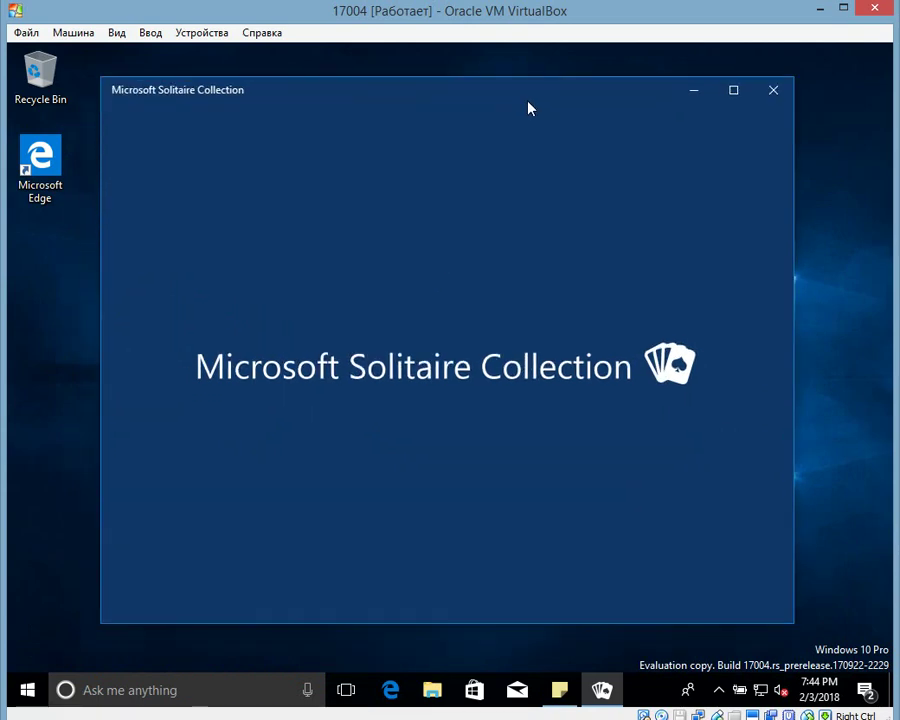
# Step: Launch View 3D and move its window away from the desktop's upper edge
pyautogui.click(27, 690)
pyautogui.scroll(-20, 148, 548)
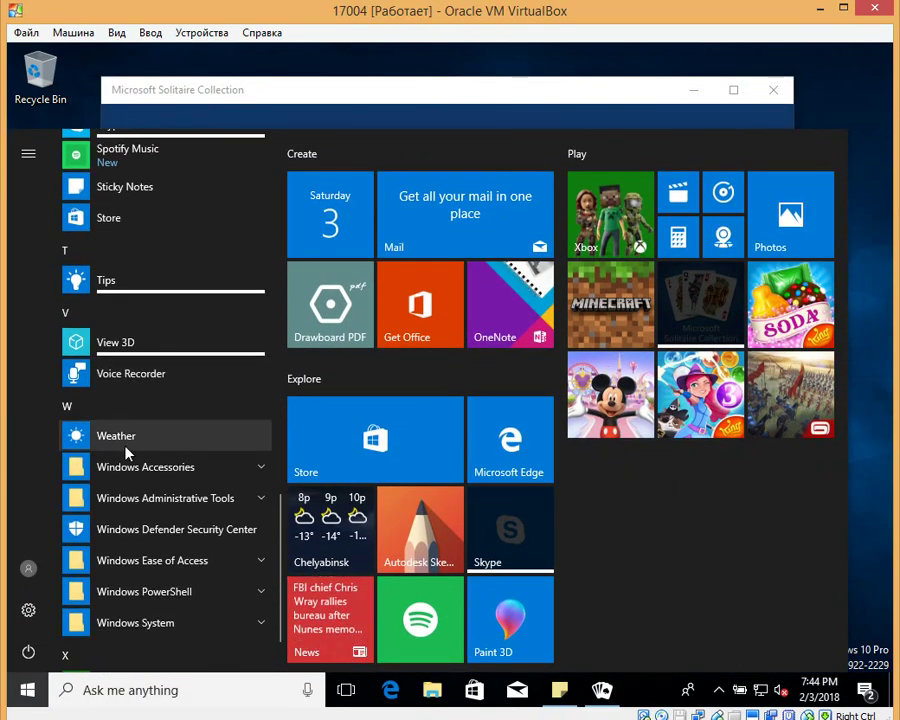
pyautogui.click(120, 342)
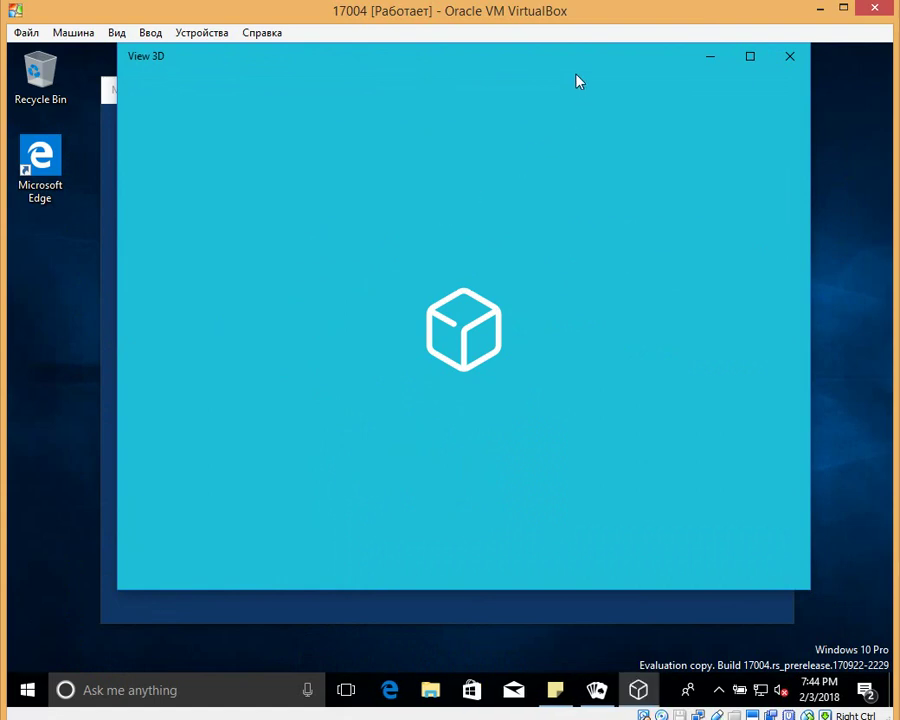
pyautogui.moveTo(540, 63); pyautogui.dragTo(480, 113)
# Step: Bring Microsoft Solitaire Collection to the front, minimize it, and shift the View 3D window toward the desktop's centre
pyautogui.click(762, 232)
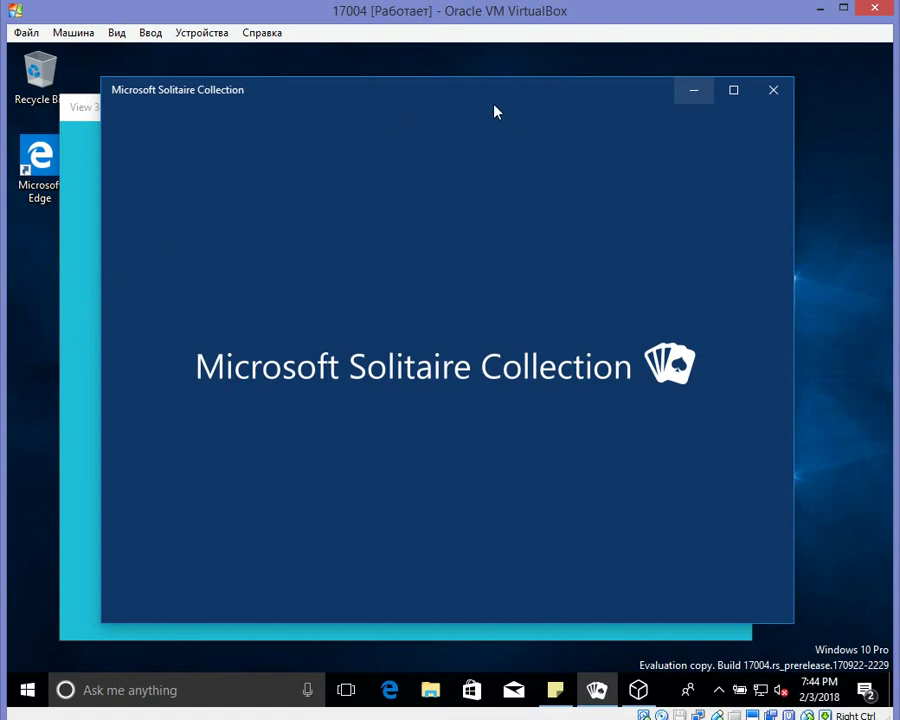
pyautogui.click(693, 90)
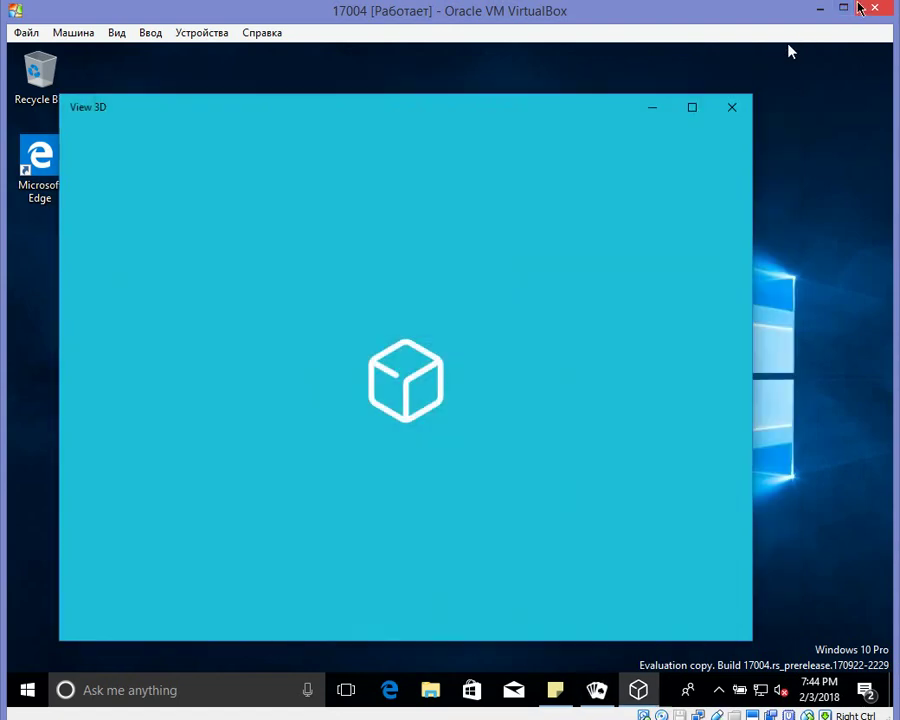
pyautogui.moveTo(495, 110); pyautogui.dragTo(537, 117)
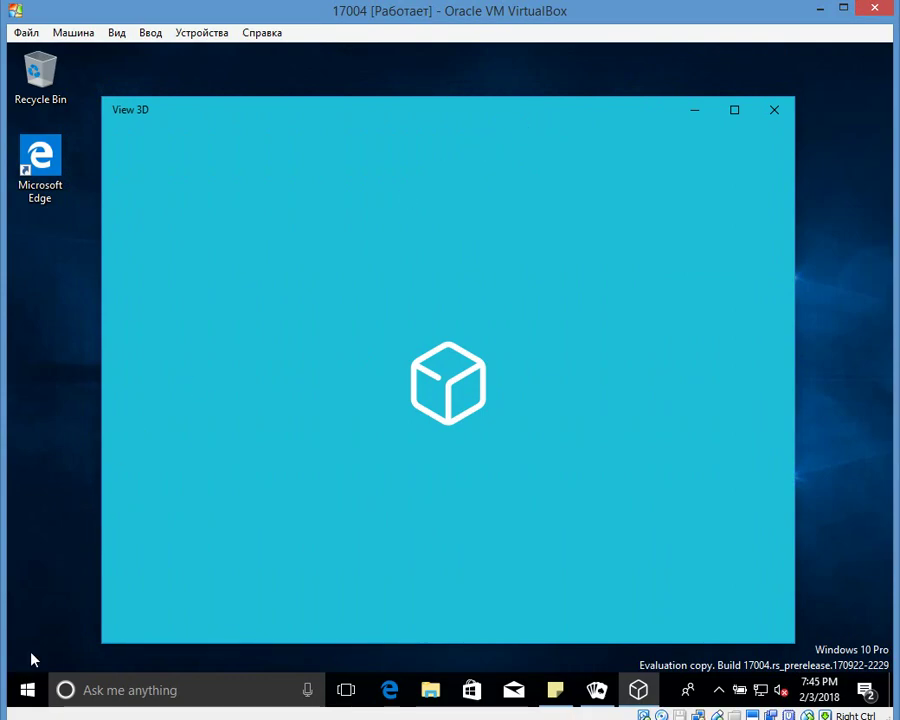
# Step: Launch Settings from the list of all apps, bring it in front of View 3D and move its window over it
pyautogui.click(27, 690)
pyautogui.scroll(-1, 117, 583)
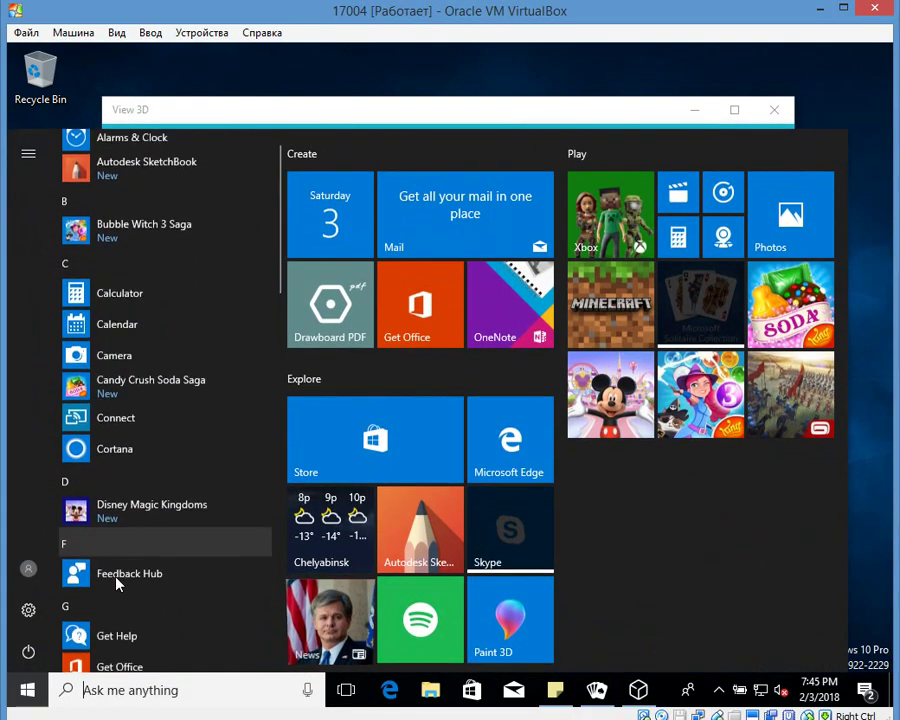
pyautogui.scroll(-10, 117, 583)
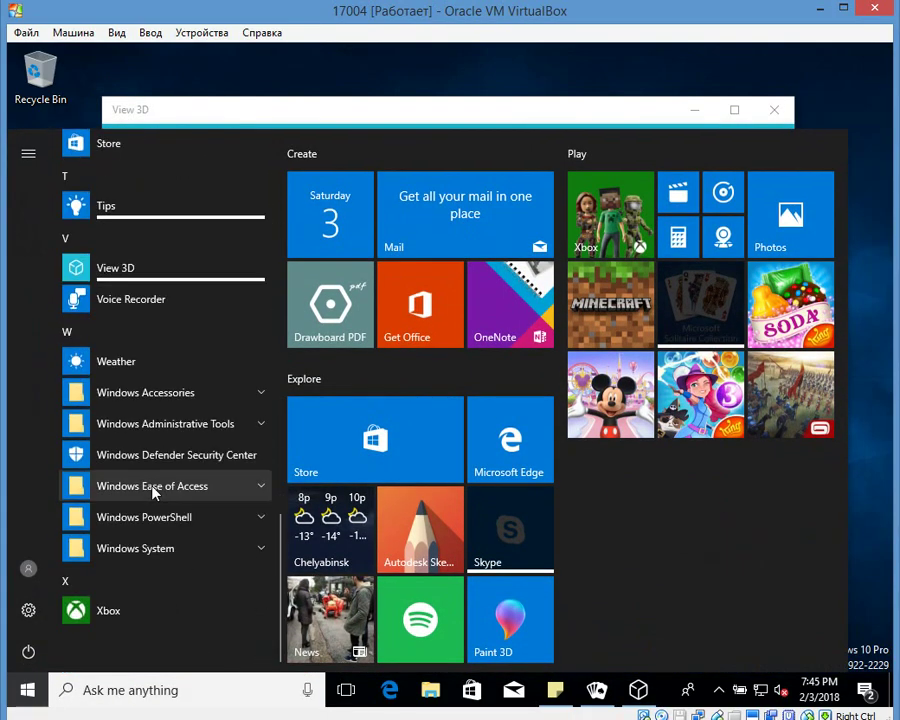
pyautogui.scroll(2, 122, 356)
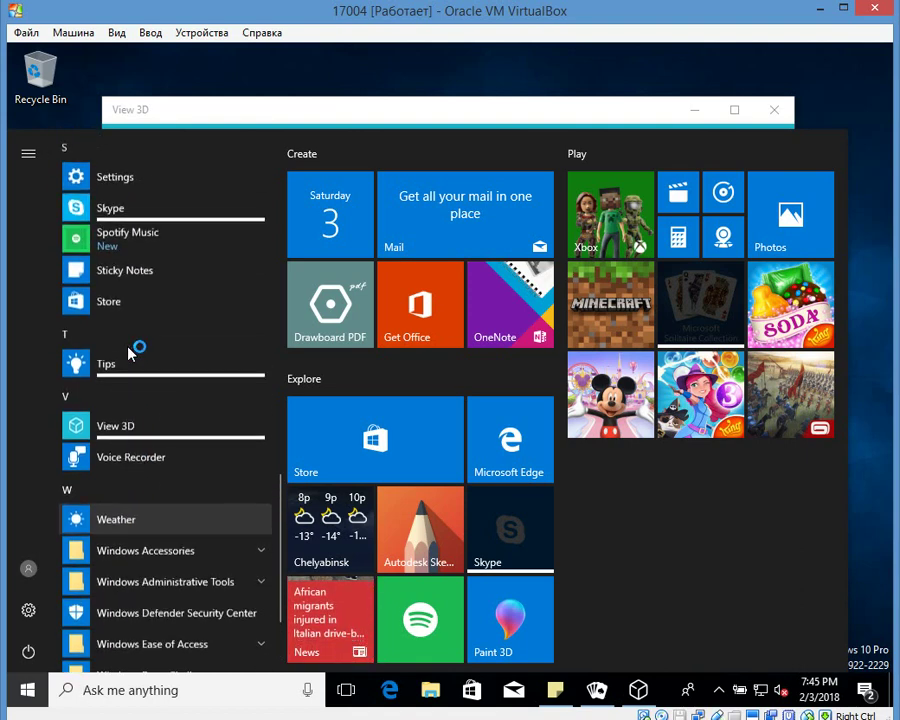
pyautogui.scroll(1, 122, 340)
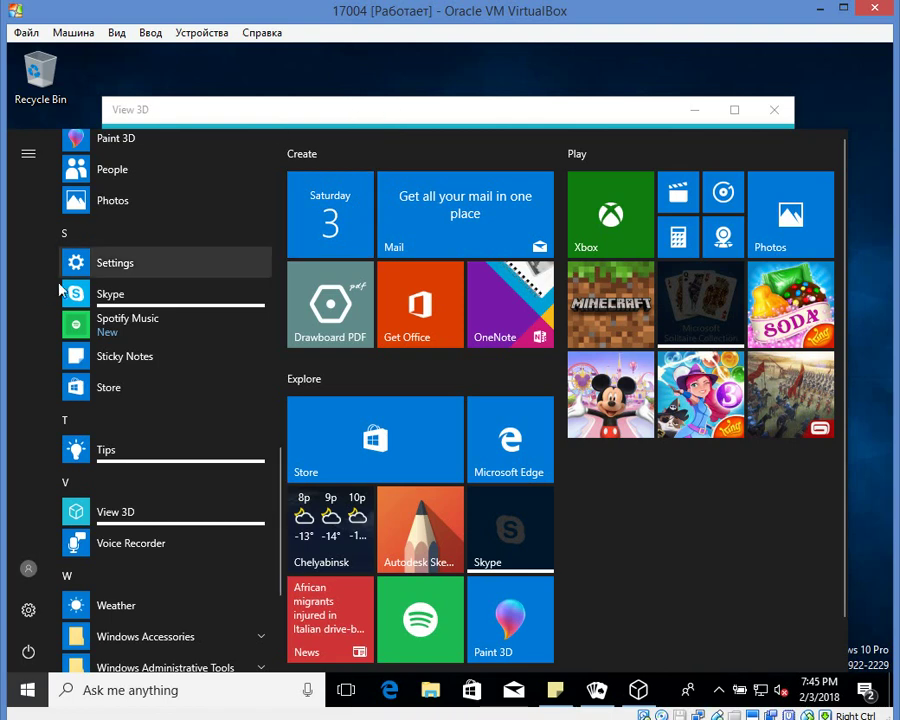
pyautogui.click(128, 264)
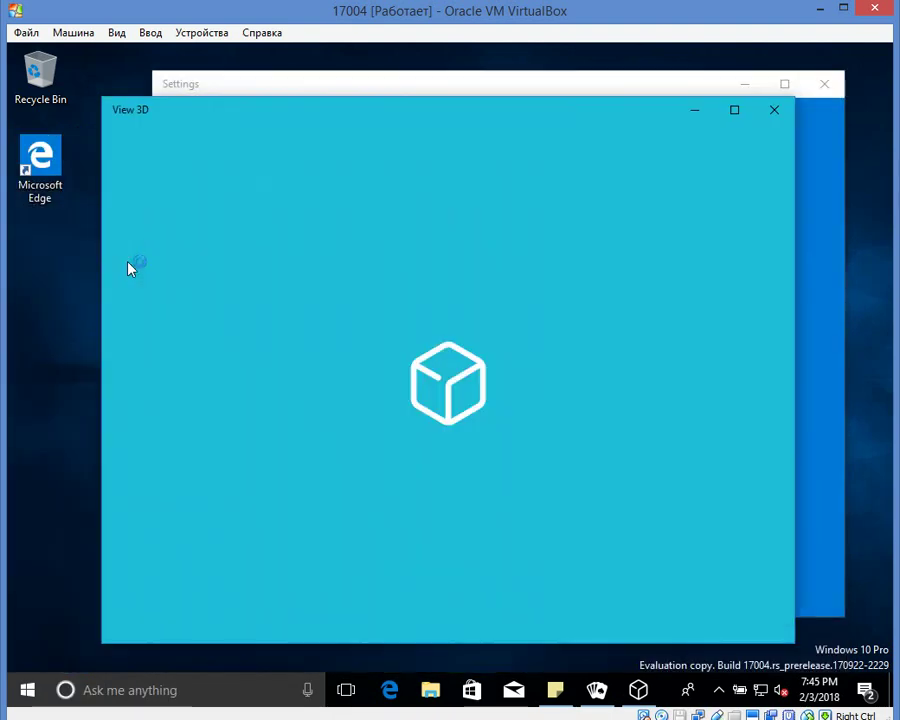
pyautogui.click(494, 87)
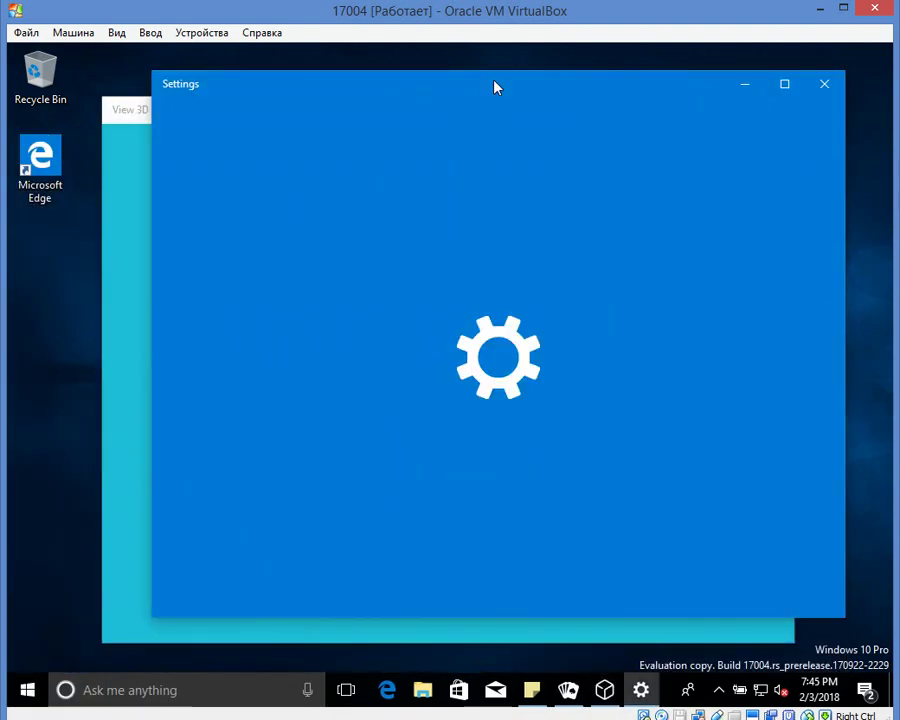
pyautogui.moveTo(494, 87); pyautogui.dragTo(459, 113)
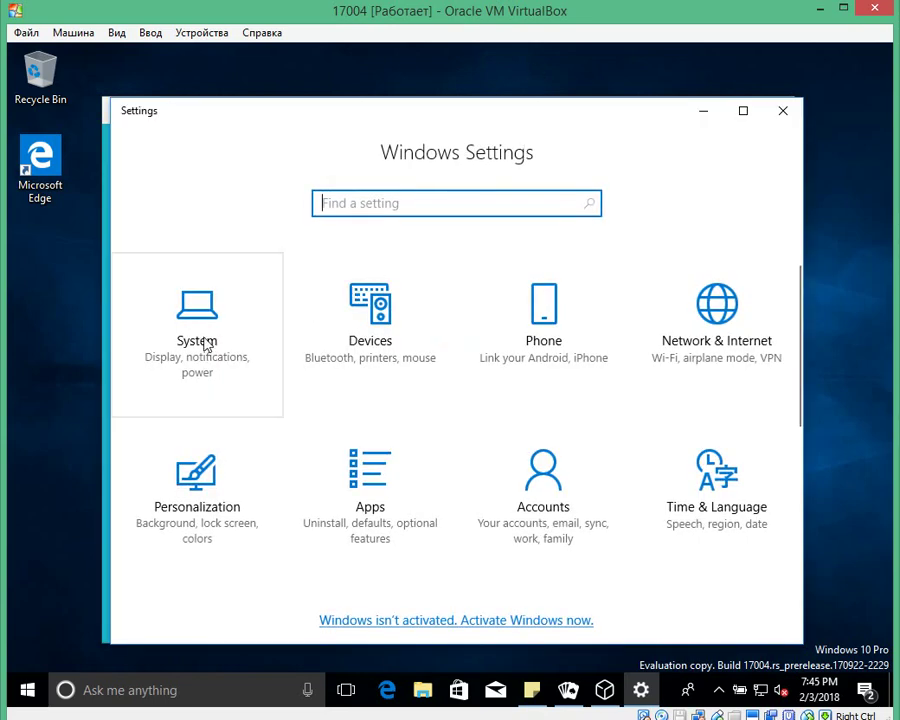
# Step: Look over the Display page in the System settings and open the About page
pyautogui.click(202, 341)
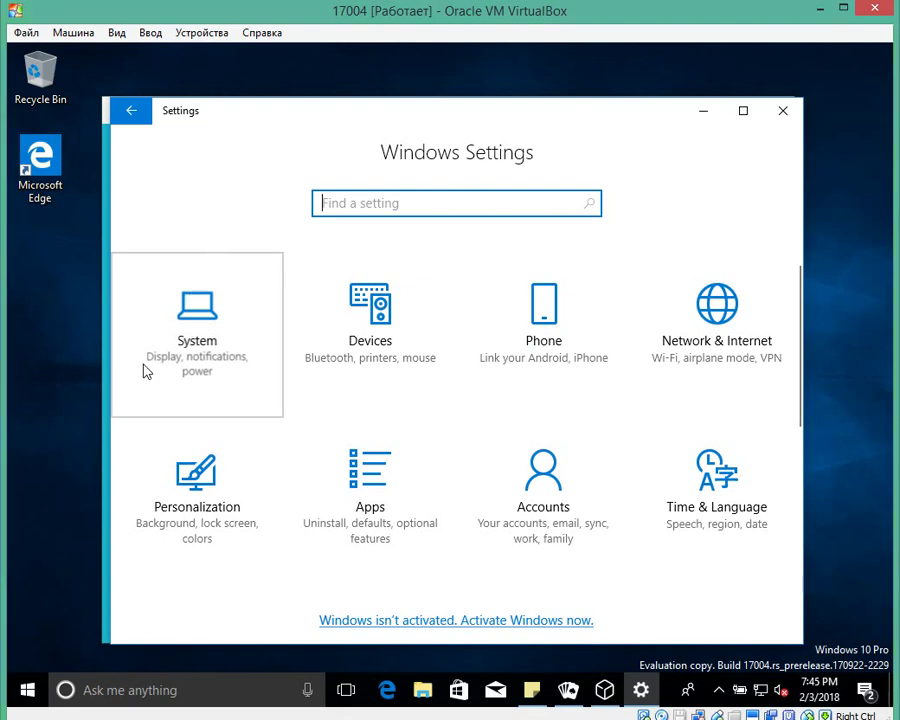
pyautogui.scroll(-1, 600, 317)
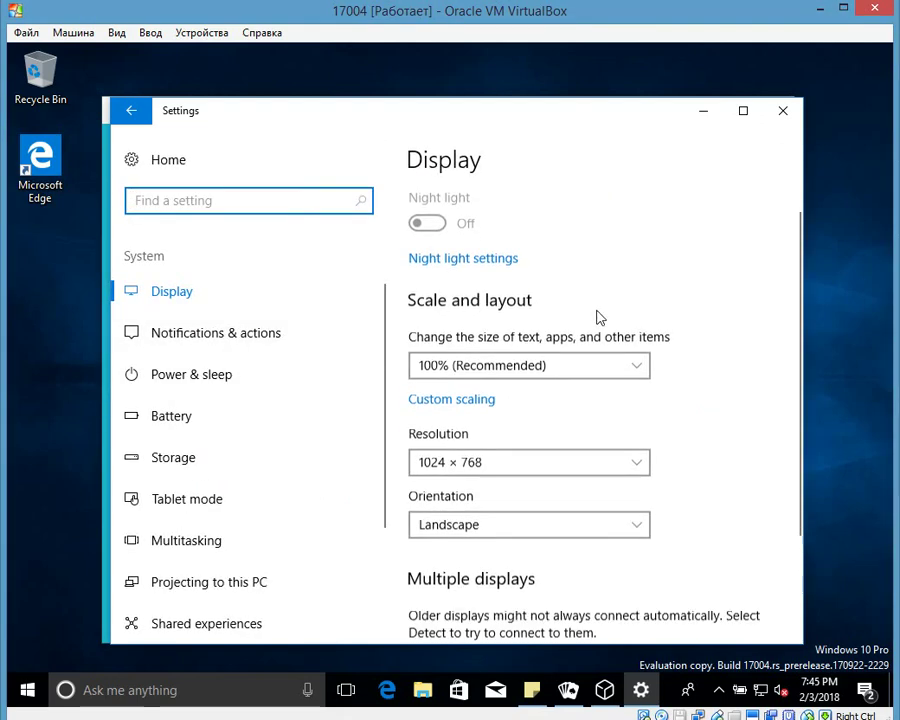
pyautogui.scroll(-4, 600, 317)
pyautogui.scroll(4, 464, 392)
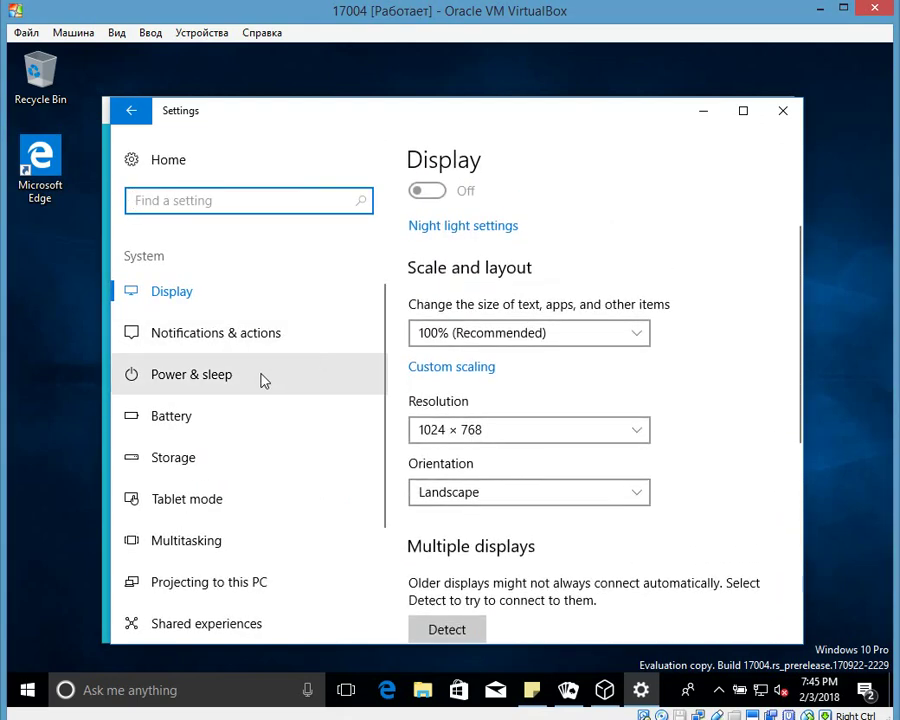
pyautogui.scroll(-3, 226, 410)
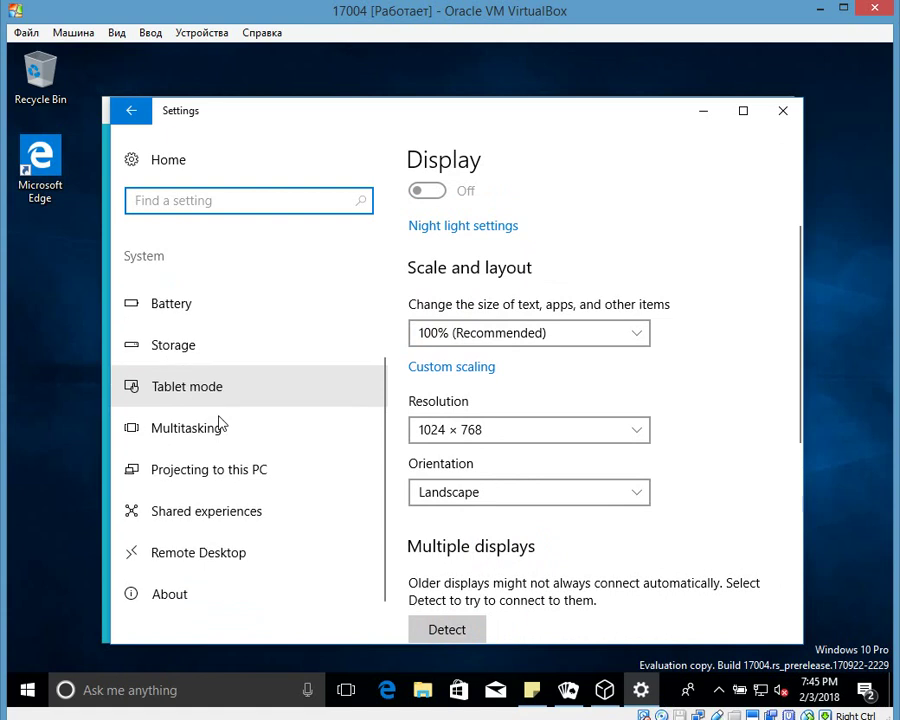
pyautogui.click(166, 610)
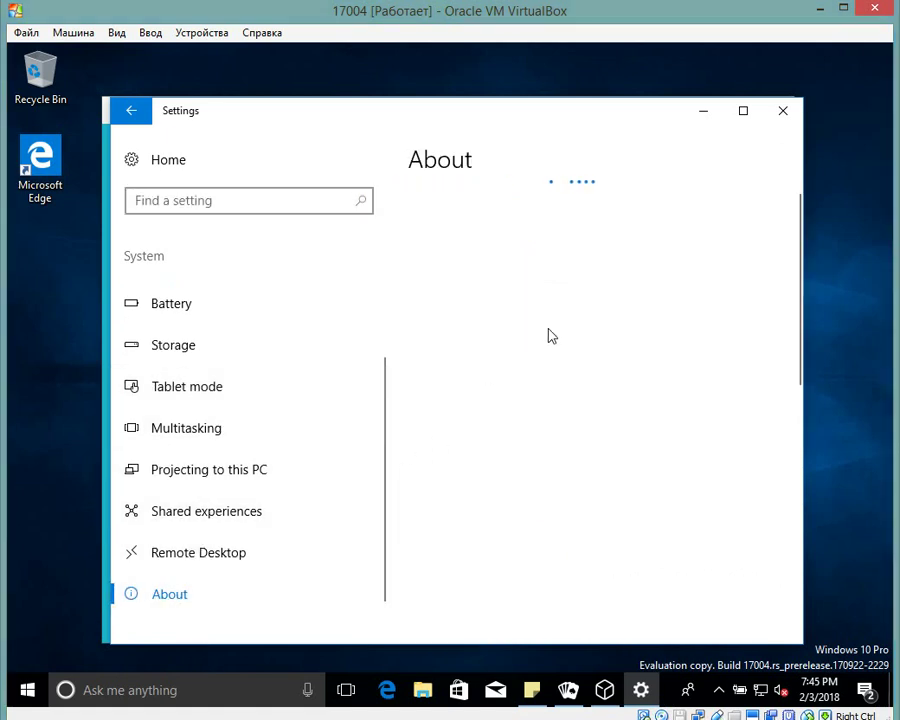
# Step: Review the security status, device specifications and Windows specifications on the About page, and minimize Settings
pyautogui.click(566, 690)
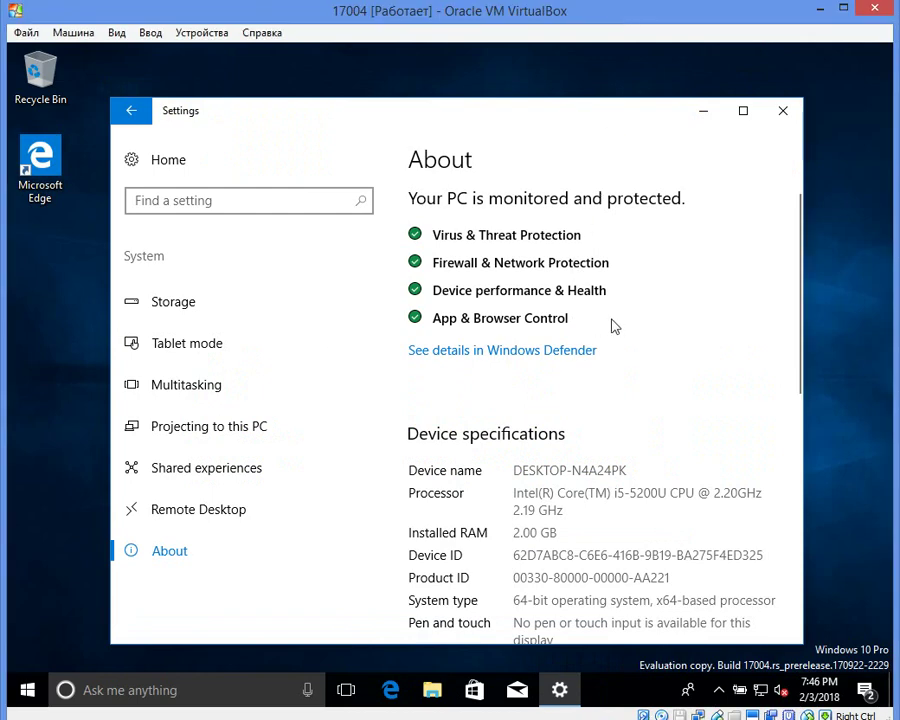
pyautogui.scroll(-3, 636, 417)
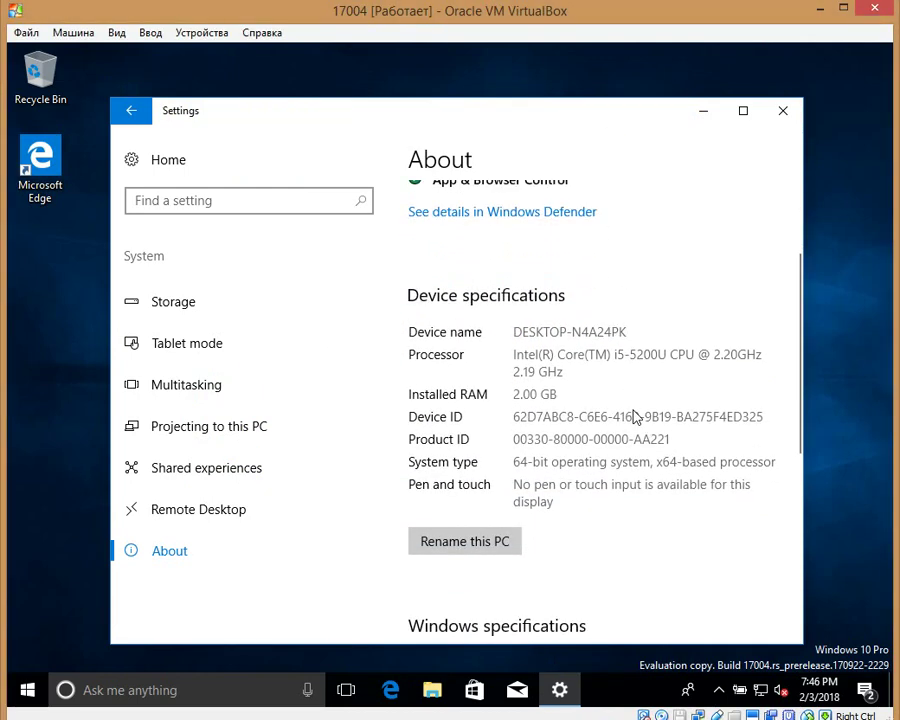
pyautogui.scroll(1, 636, 417)
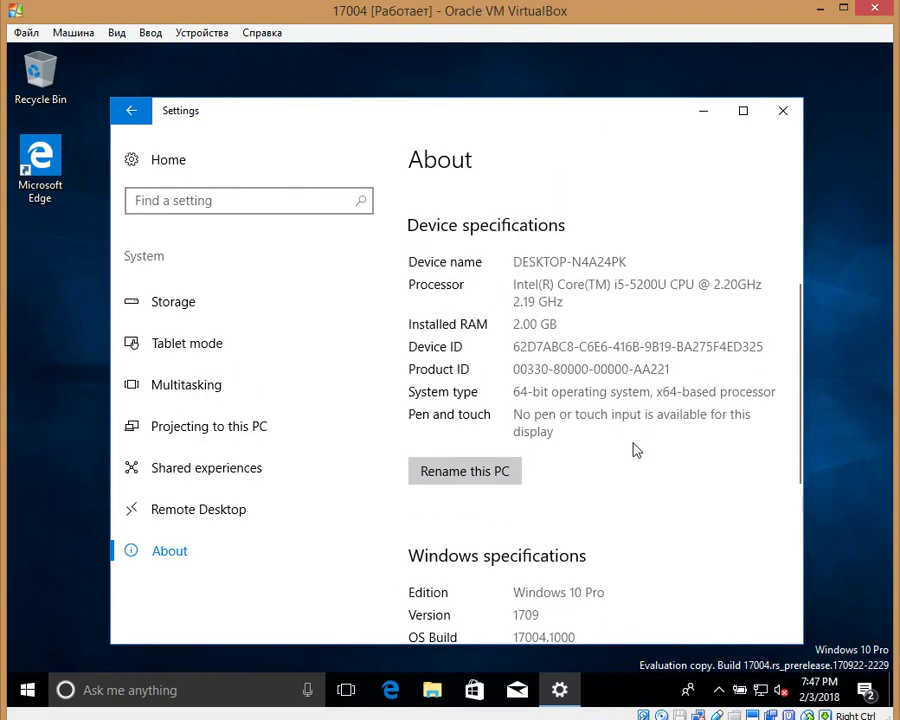
pyautogui.scroll(-2, 614, 492)
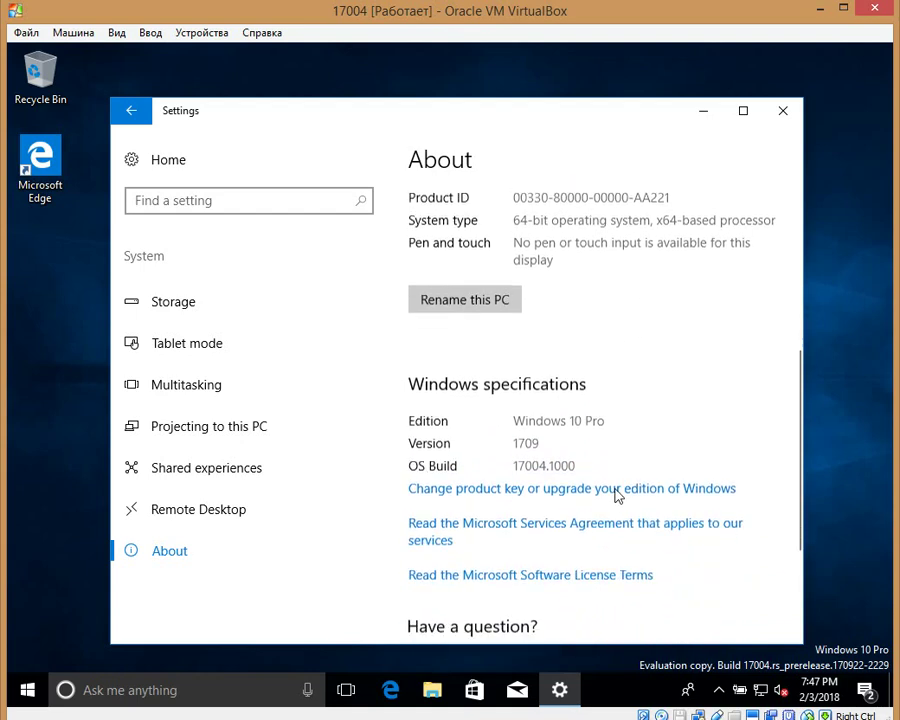
pyautogui.scroll(-2, 614, 494)
pyautogui.scroll(2, 576, 514)
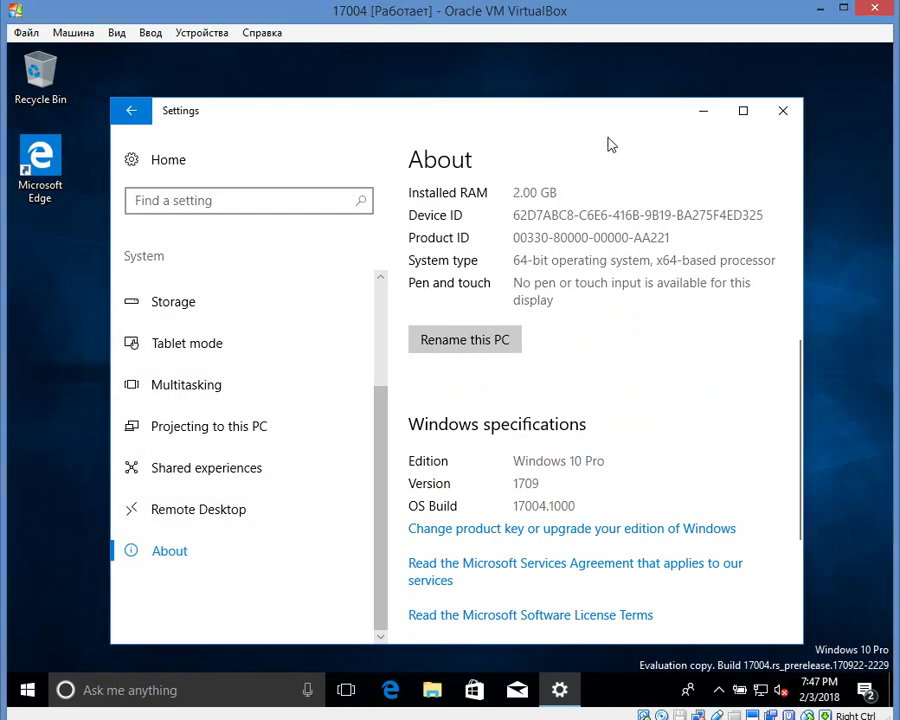
pyautogui.click(715, 110)
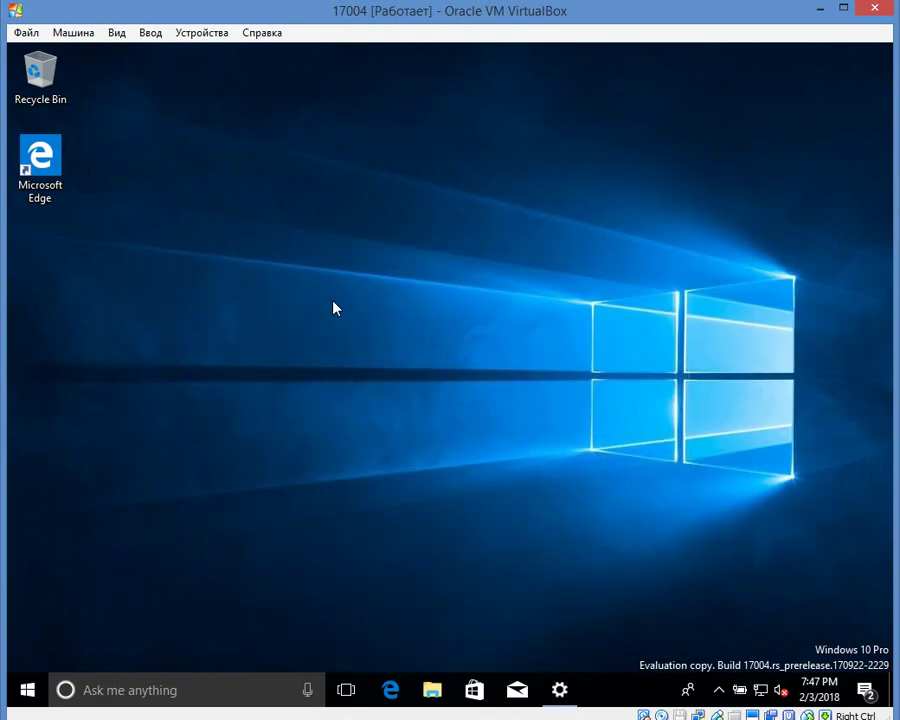
# Step: Bring the File Explorer window to the front and show the folders and drives of This PC
pyautogui.click(35, 690)
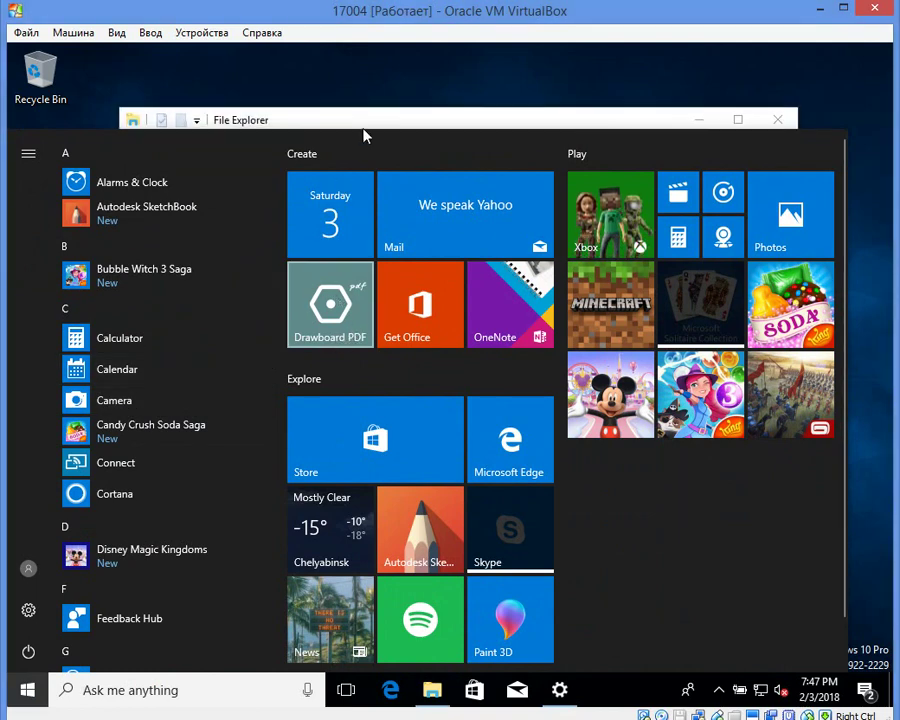
pyautogui.click(376, 117)
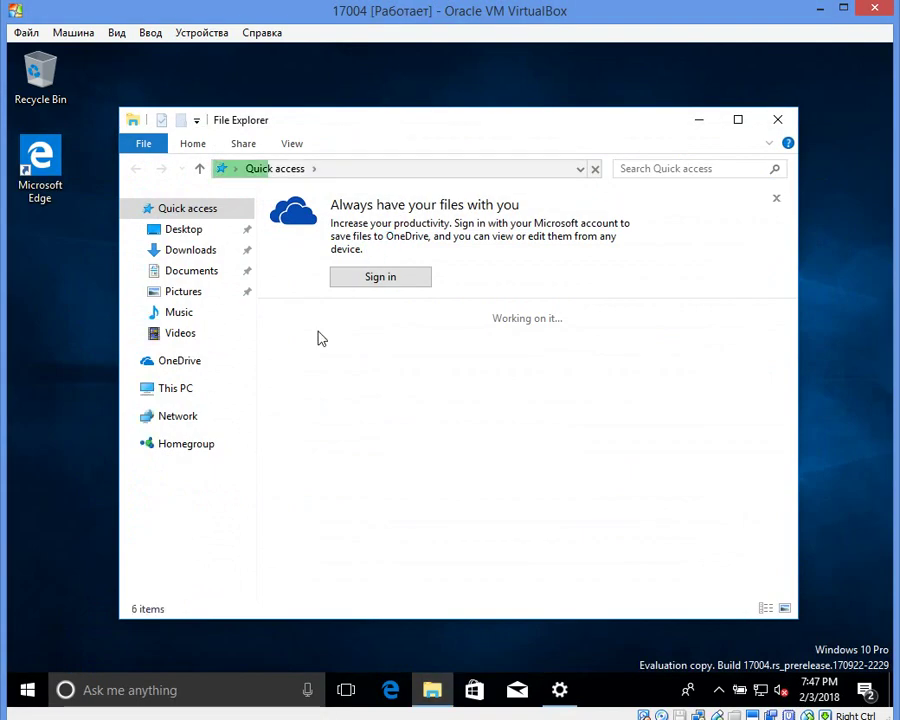
pyautogui.click(185, 392)
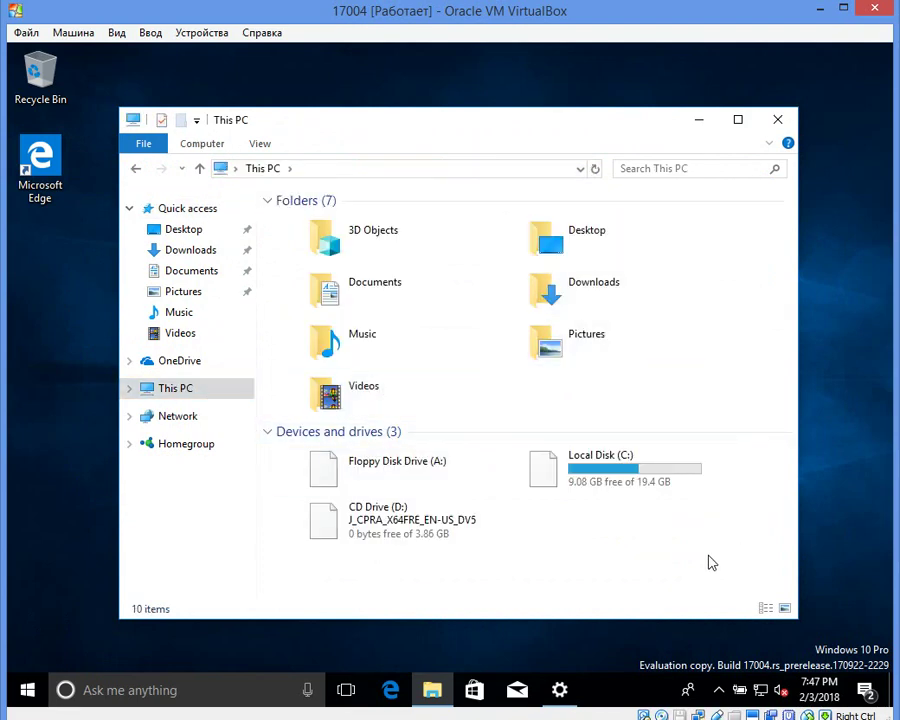
# Step: Open the system properties of This PC and close the Store window
pyautogui.rightClick(662, 538)
pyautogui.click(706, 521)
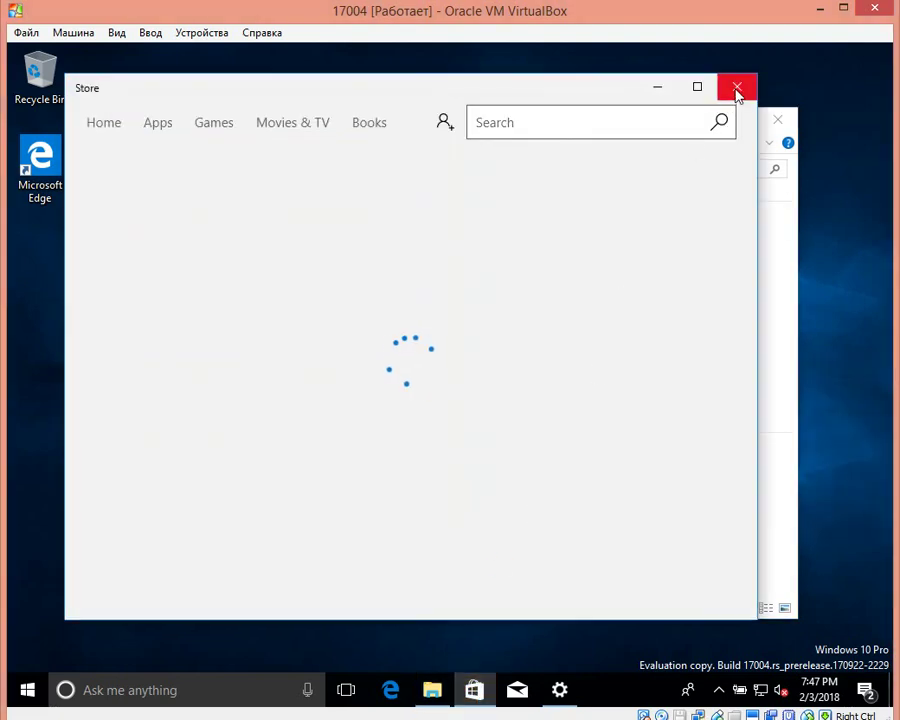
pyautogui.click(737, 86)
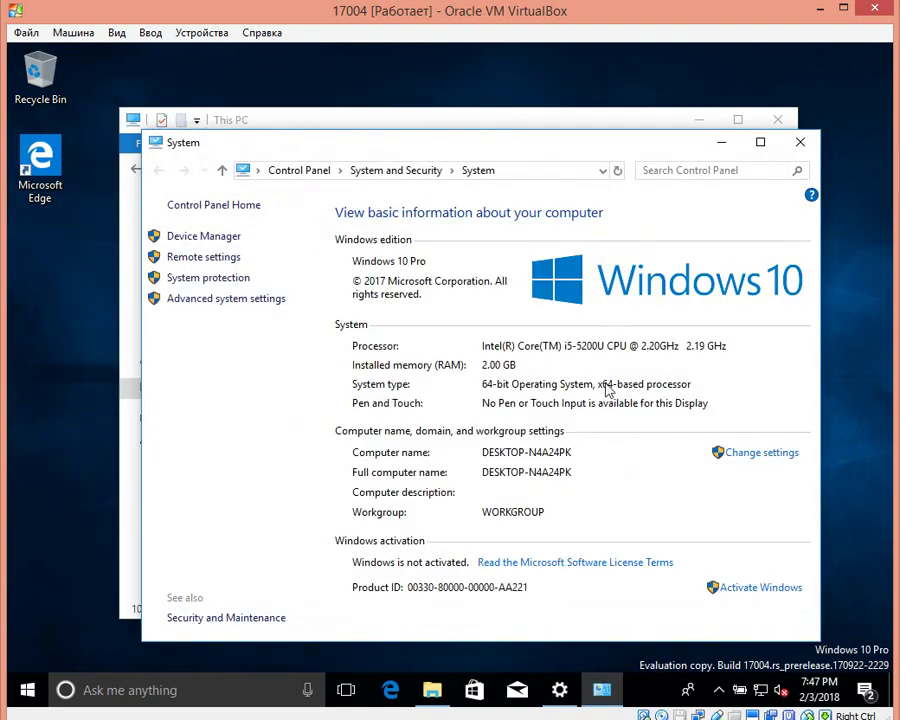
# Step: Run the Windows version command to show the About Windows dialog, and dismiss the dialog
pyautogui.press('super+r')
pyautogui.write('win')
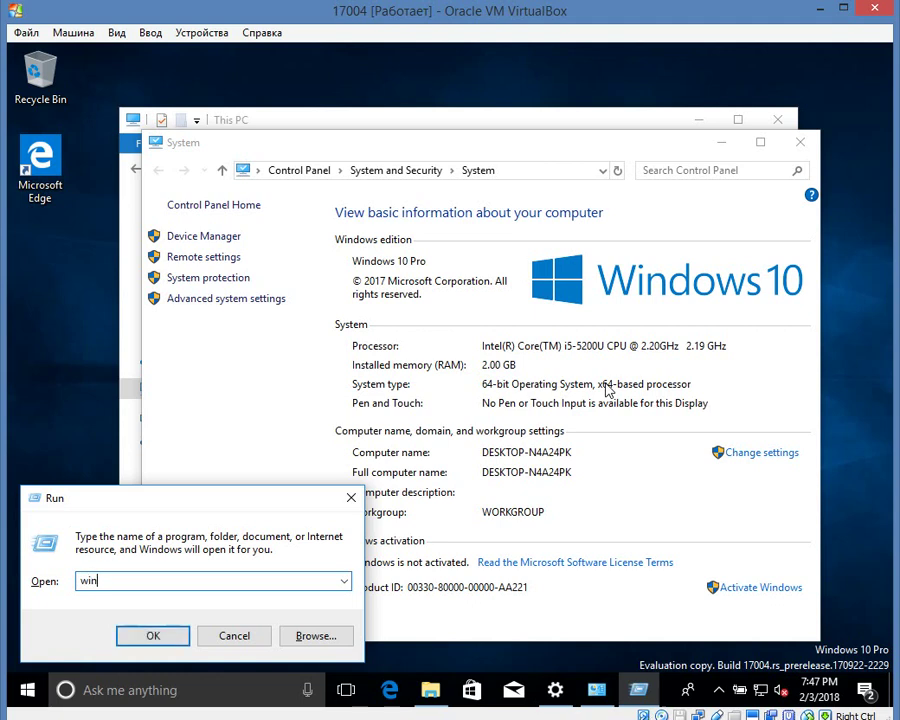
pyautogui.press('Return')
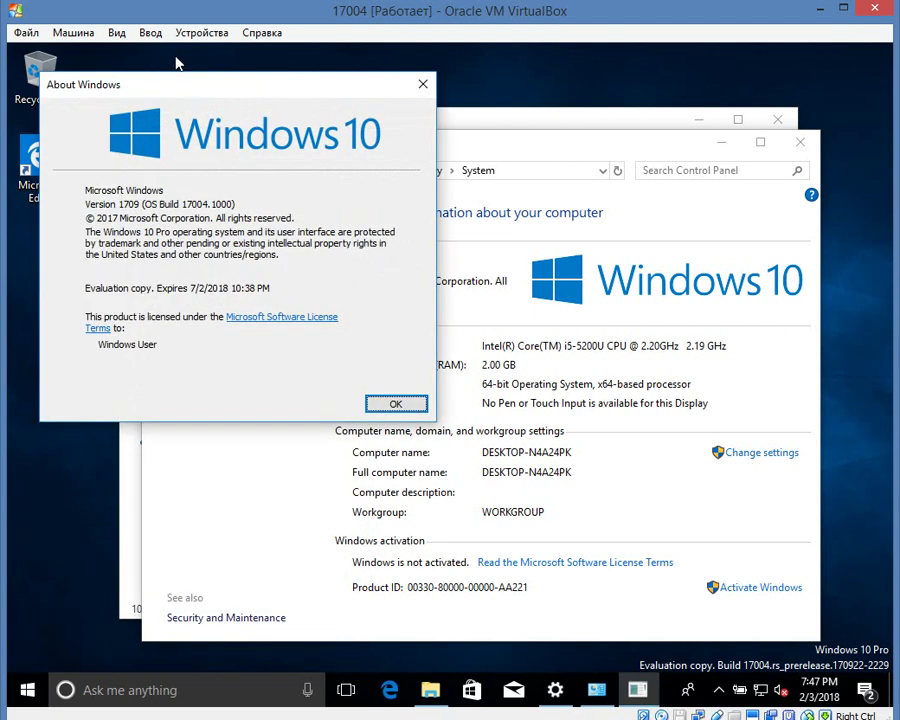
pyautogui.click(408, 409)
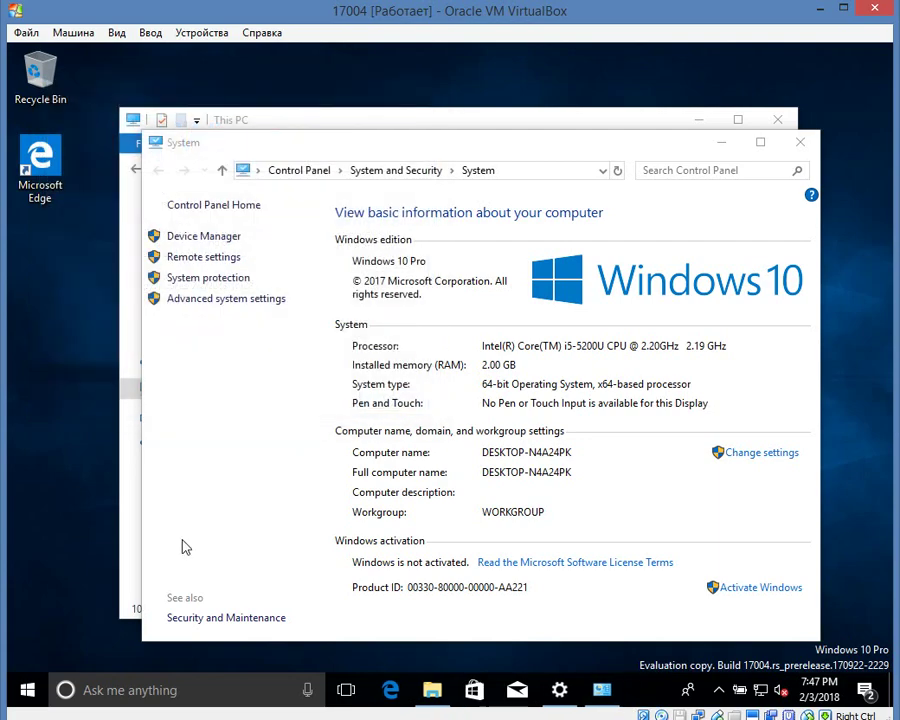
# Step: Launch Xbox from the end of the list of all apps
pyautogui.click(28, 690)
pyautogui.scroll(-3, 213, 467)
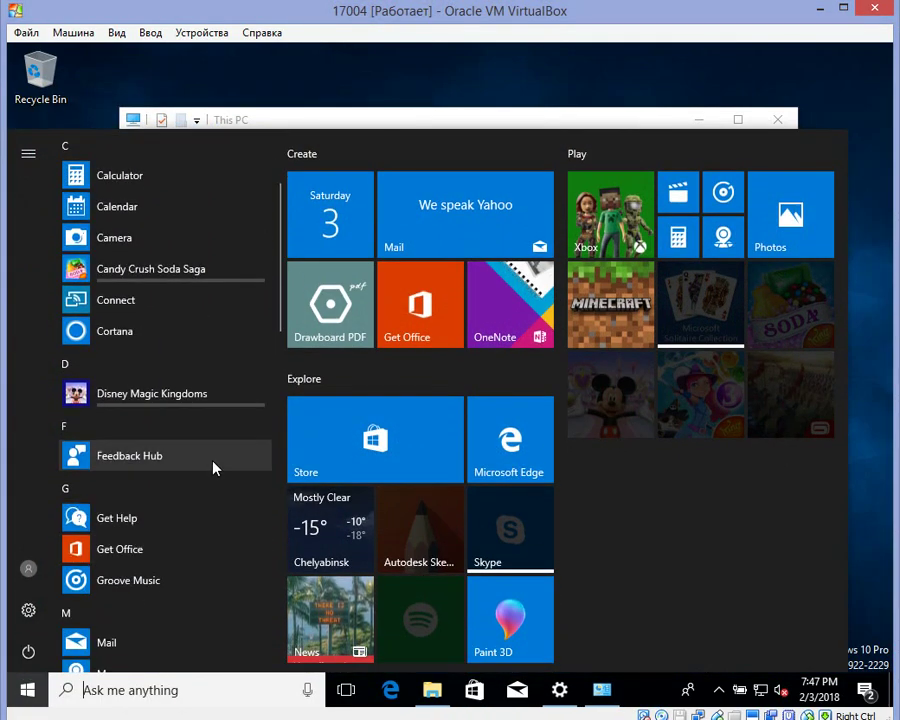
pyautogui.scroll(-4, 213, 467)
pyautogui.scroll(-6, 260, 436)
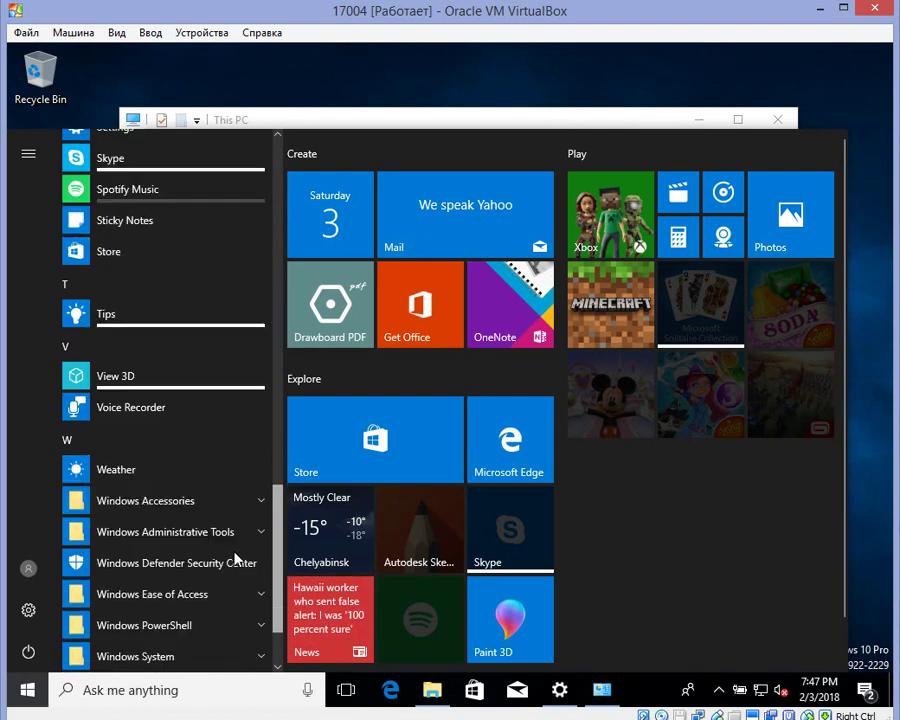
pyautogui.scroll(-2, 237, 570)
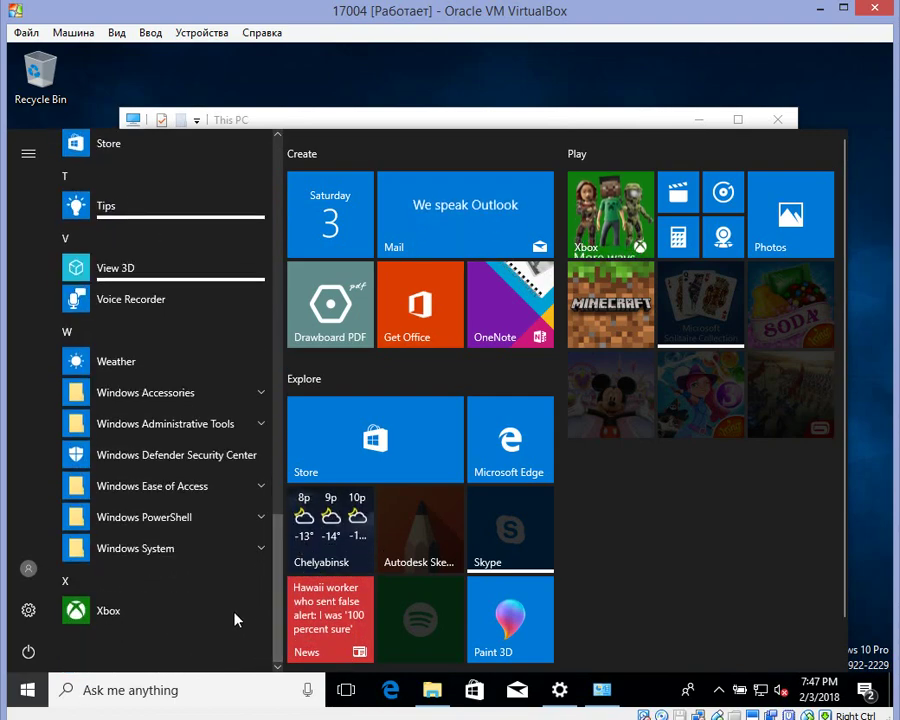
pyautogui.click(108, 612)
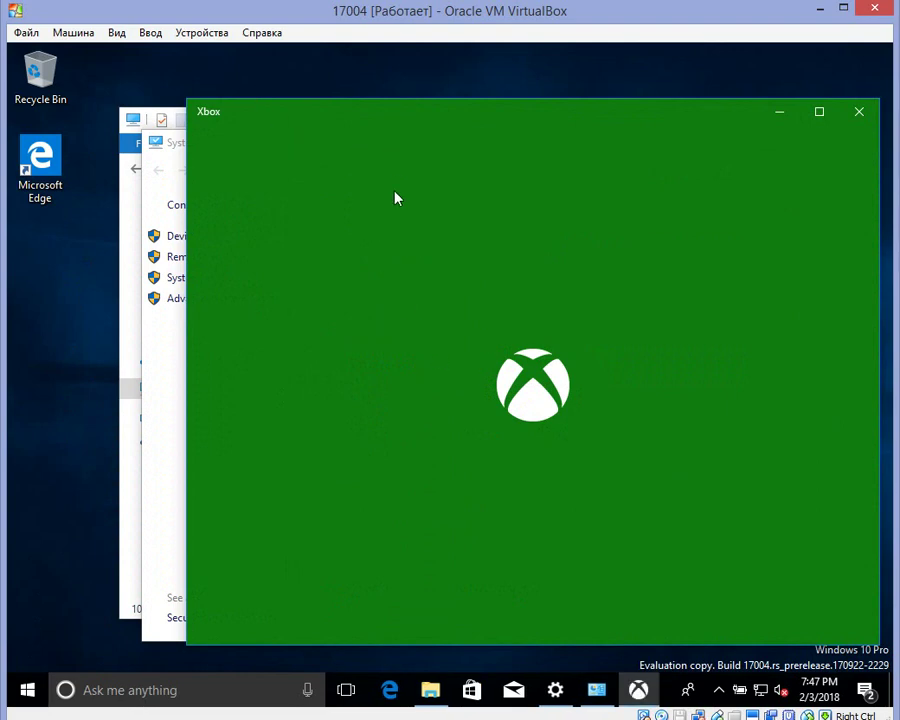
pyautogui.click(27, 692)
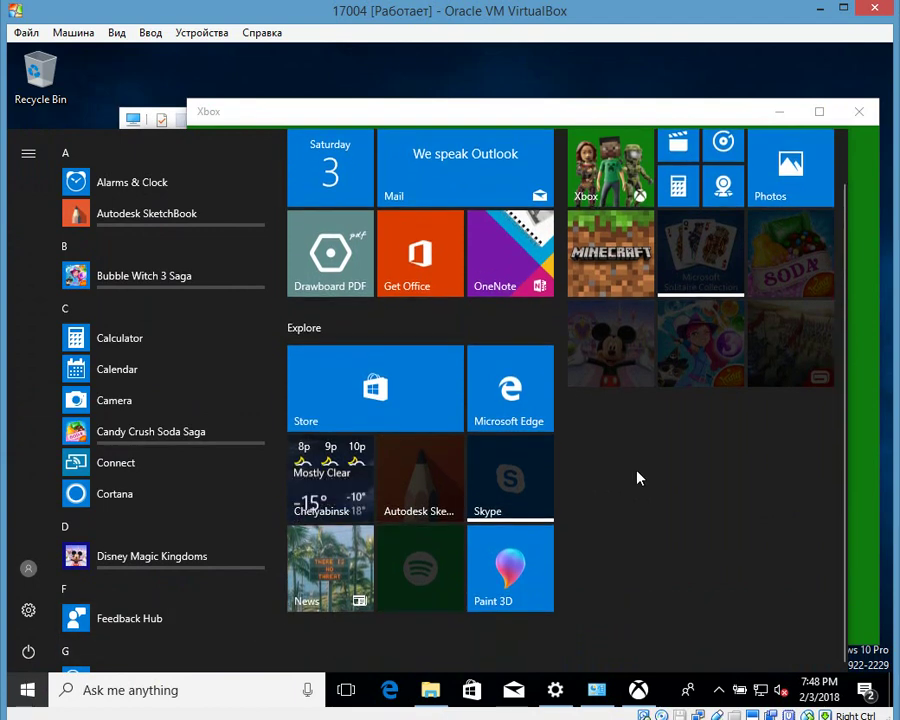
pyautogui.scroll(-8, 157, 583)
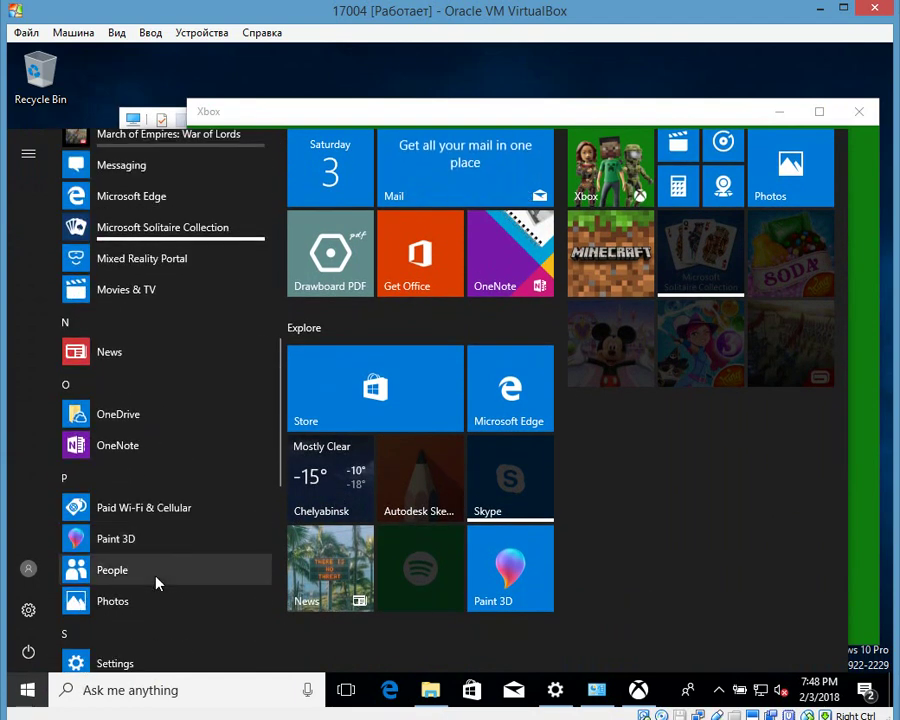
pyautogui.scroll(-3, 157, 583)
pyautogui.scroll(3, 157, 583)
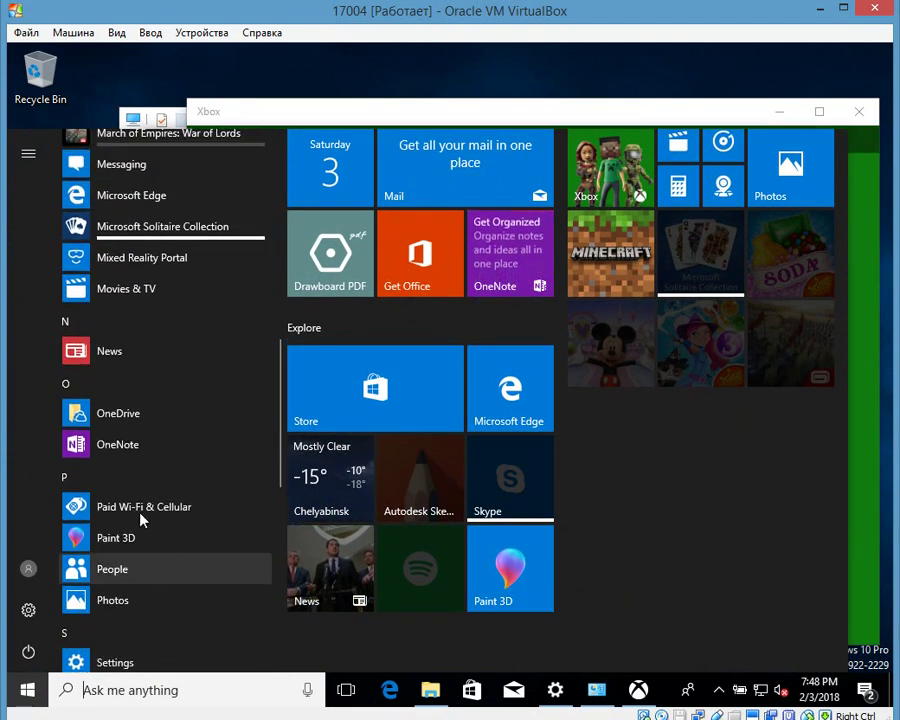
pyautogui.click(549, 112)
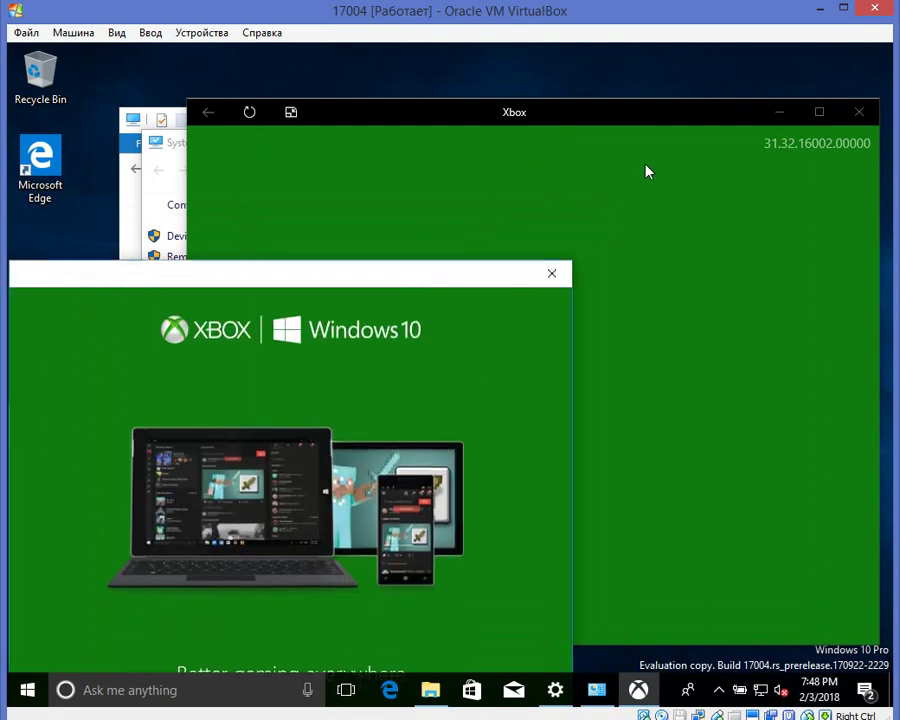
# Step: Move the Xbox welcome dialog fully into view, decline its setup with Not now, and close the Xbox app
pyautogui.moveTo(418, 272); pyautogui.dragTo(572, 104)
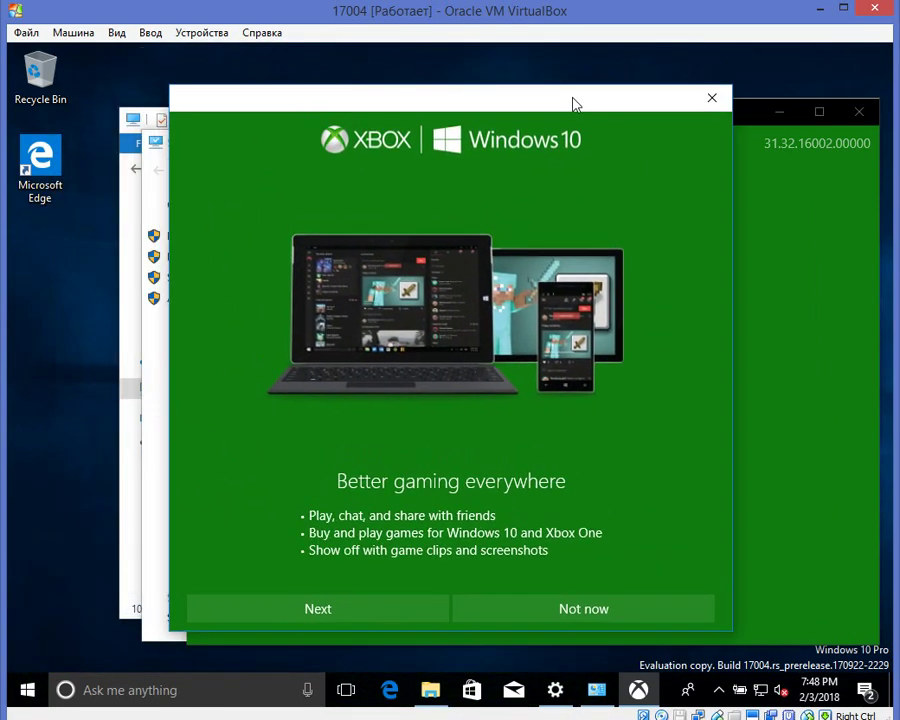
pyautogui.click(530, 607)
pyautogui.click(857, 335)
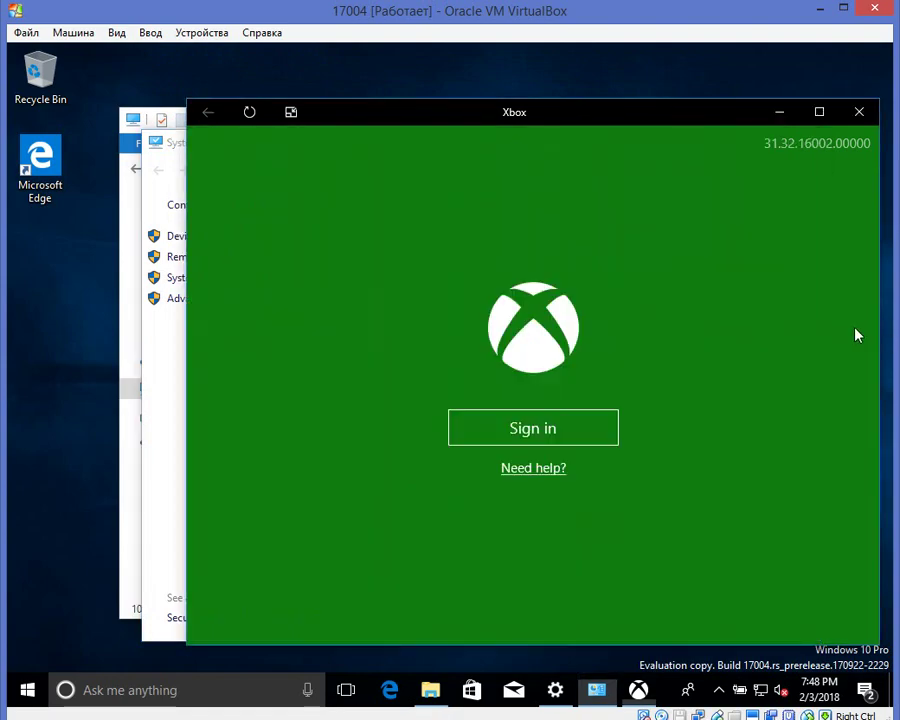
pyautogui.click(857, 119)
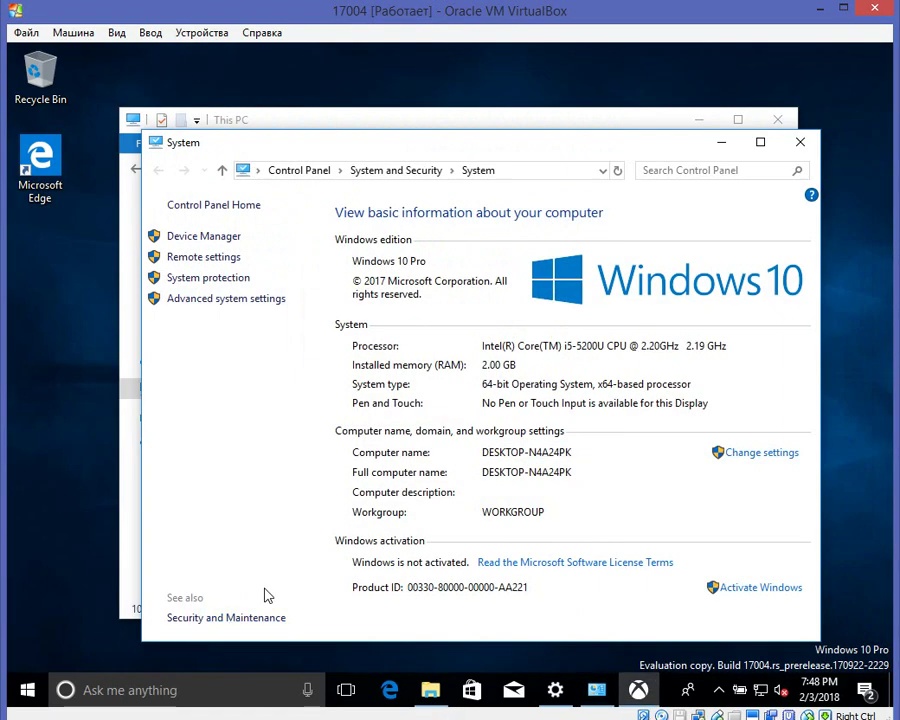
# Step: Shut down Windows in the virtual machine
pyautogui.click(30, 698)
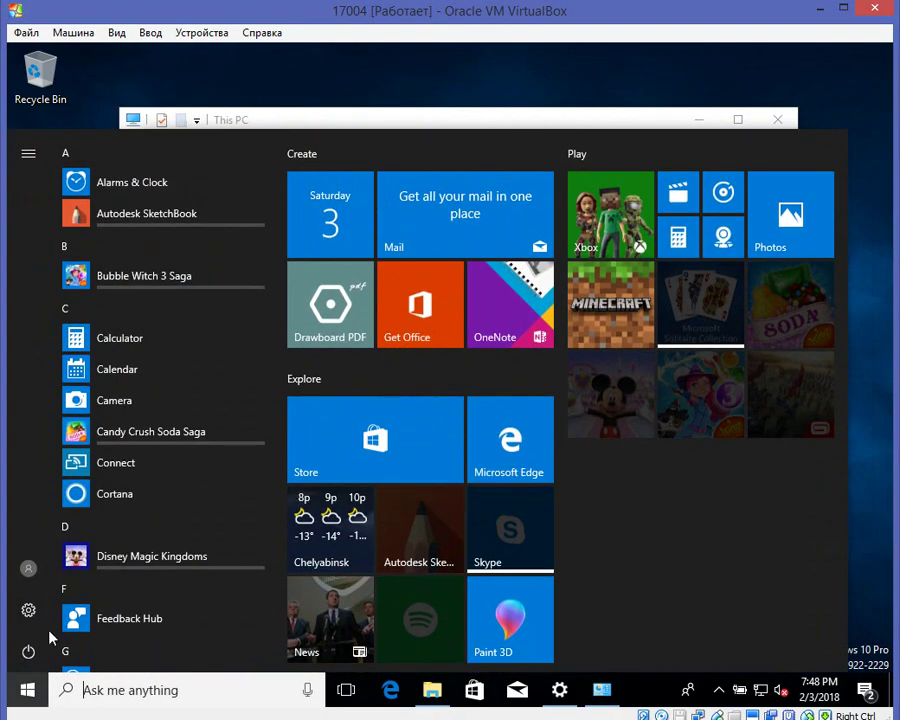
pyautogui.click(27, 652)
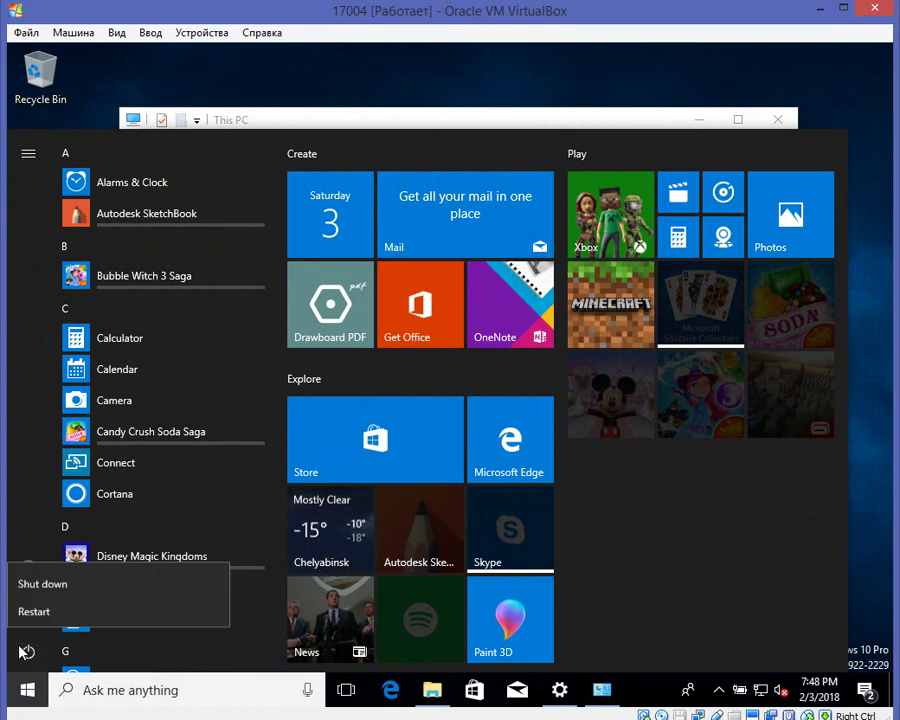
pyautogui.click(80, 582)
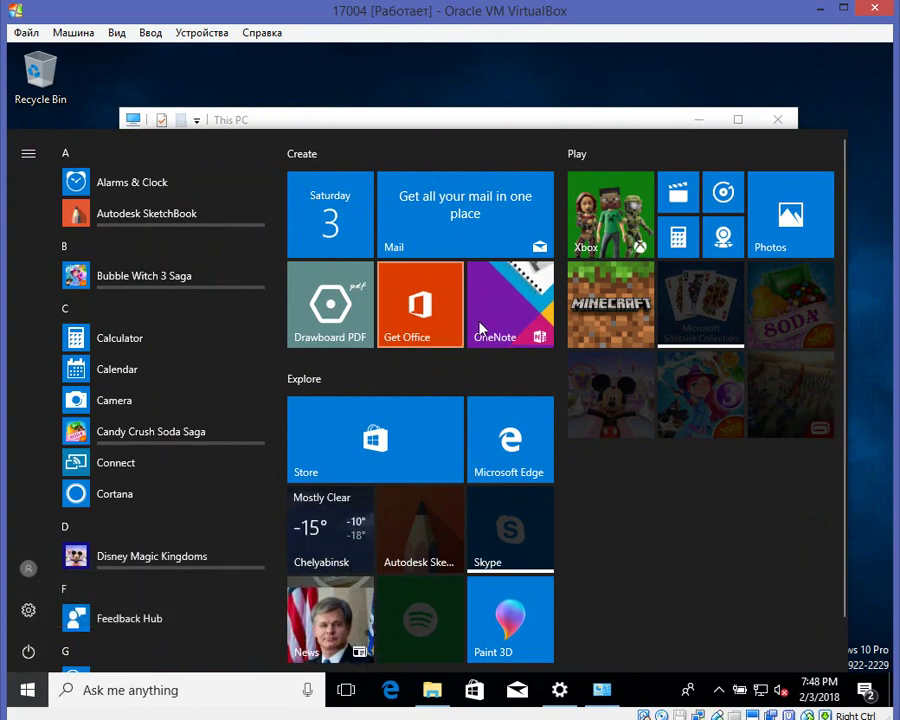